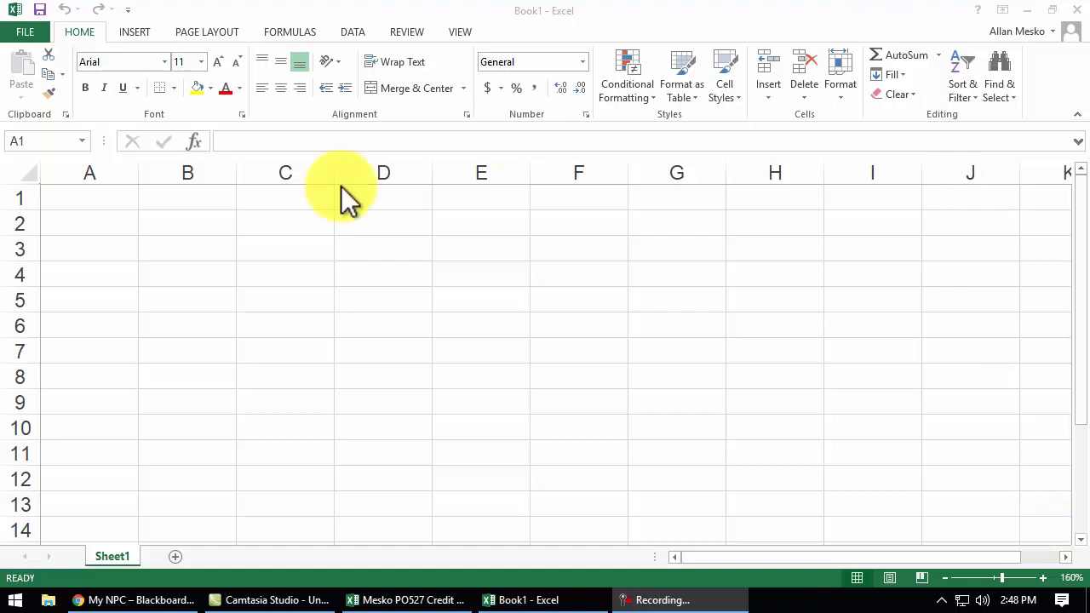
Try to enter the generic function pattern =Name(a,b,c,d) in cell A1.
left_click(82, 195)
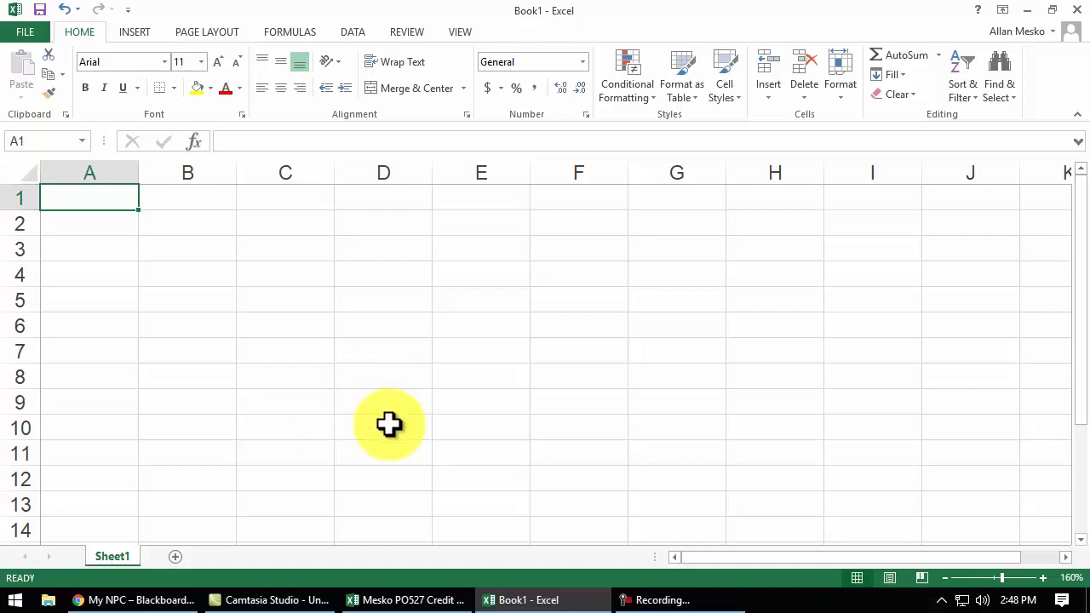
scroll(389, 425, "up", 4, "ctrl")
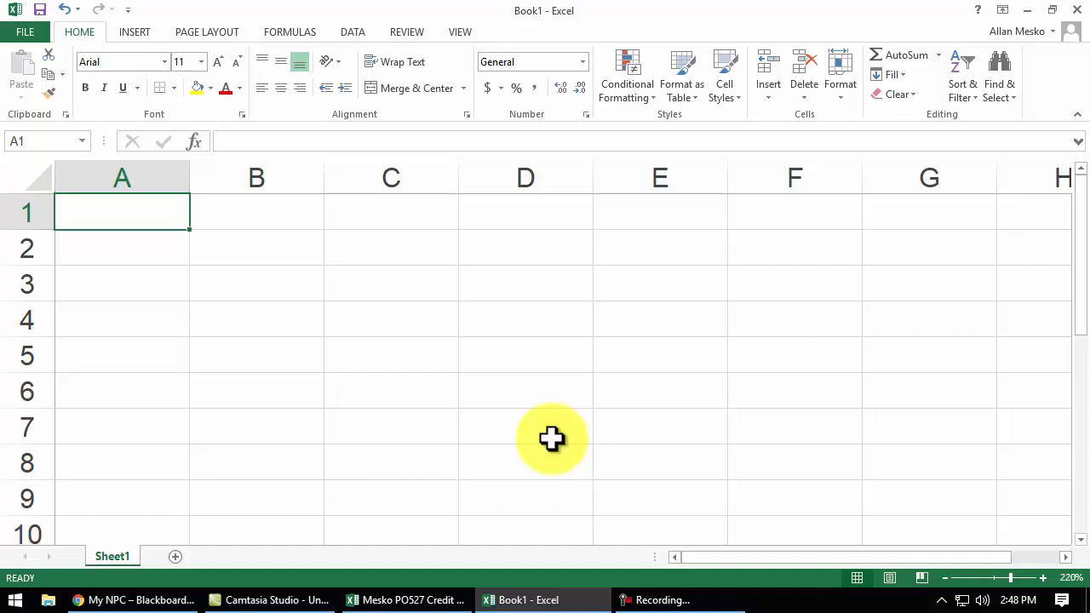
type("=")
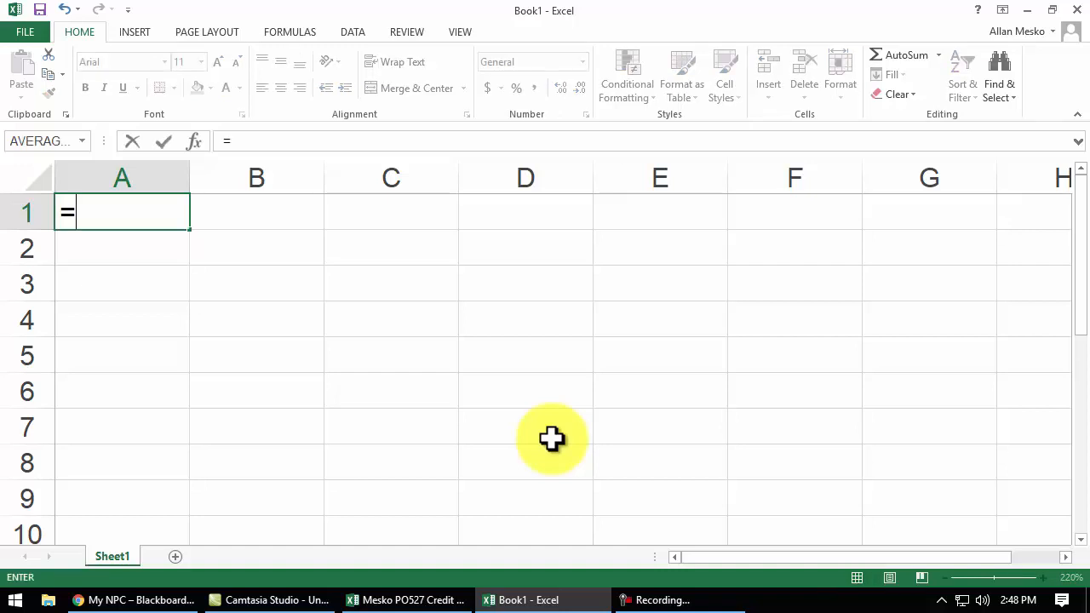
type("Name")
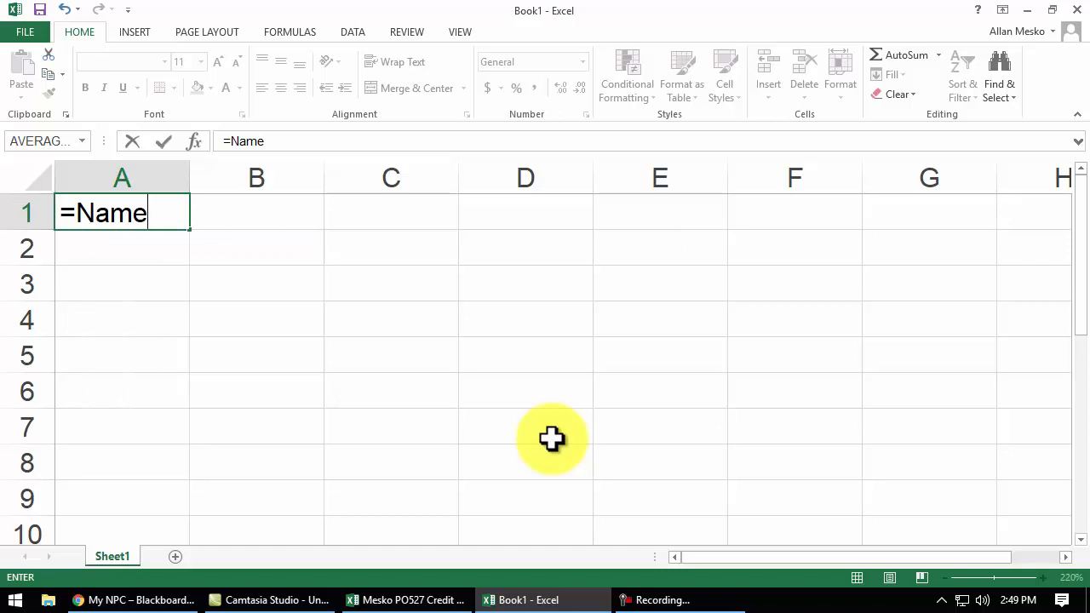
type("(a,b,c,d")
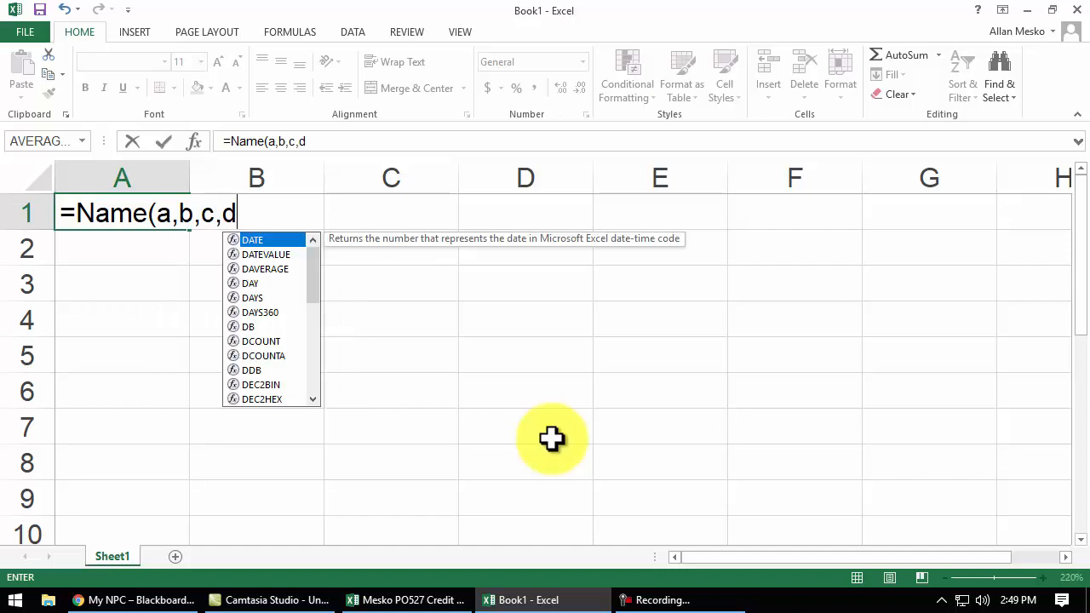
type(")")
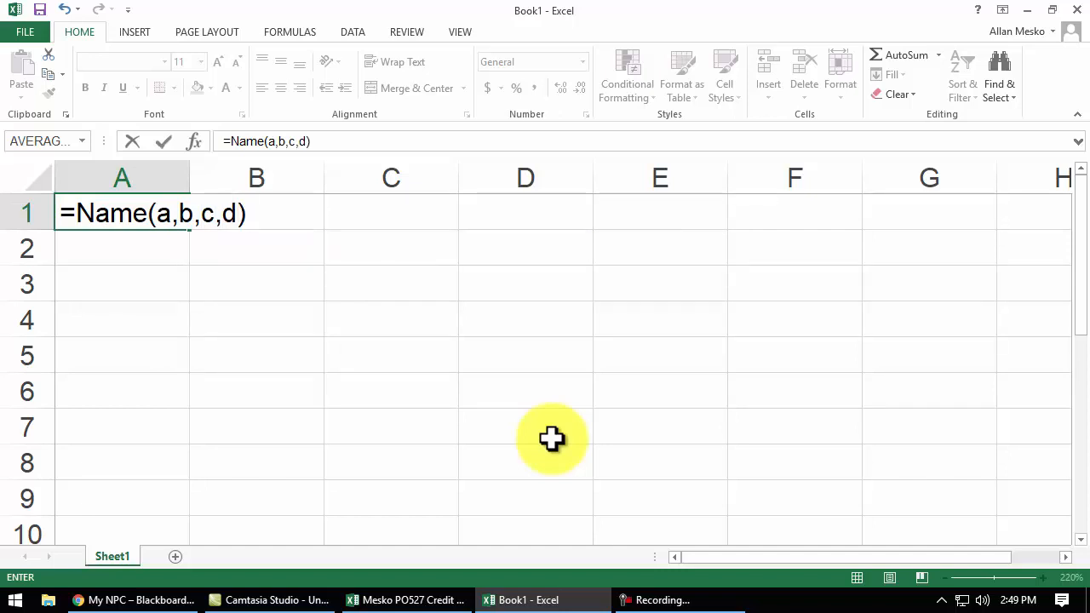
key("Return")
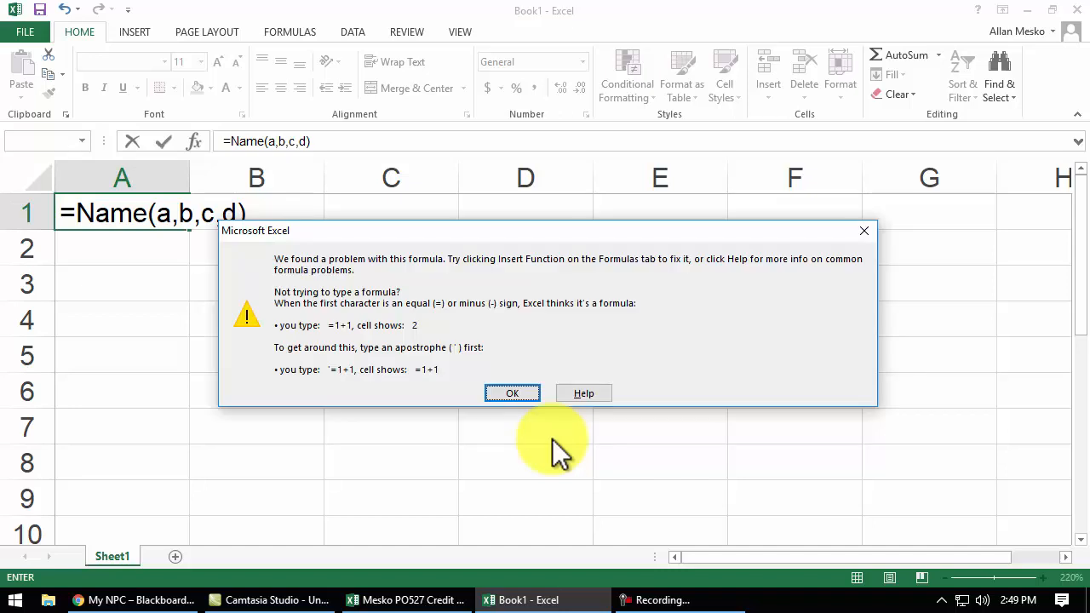
Dismiss the formula warning and store the A1 entry as plain text by putting an apostrophe before the equal sign.
key("Return")
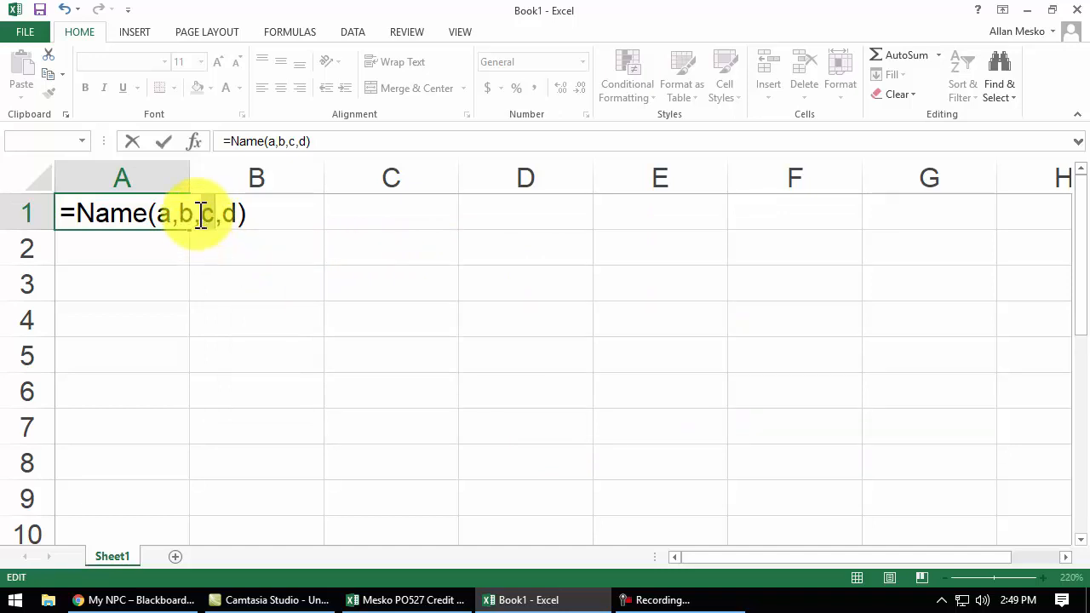
left_click(63, 213)
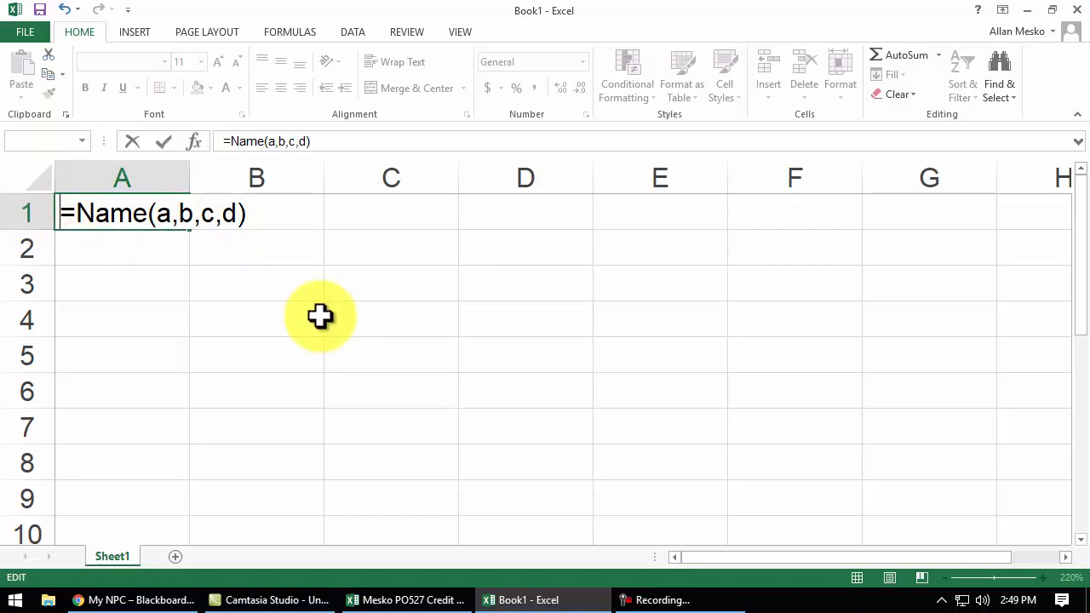
type("'")
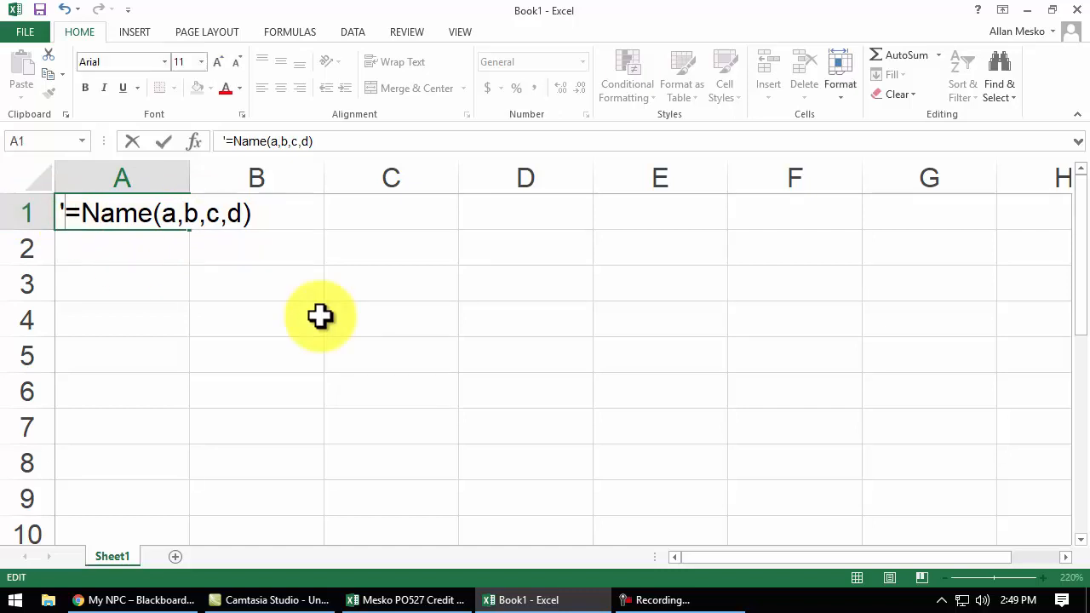
key("Return")
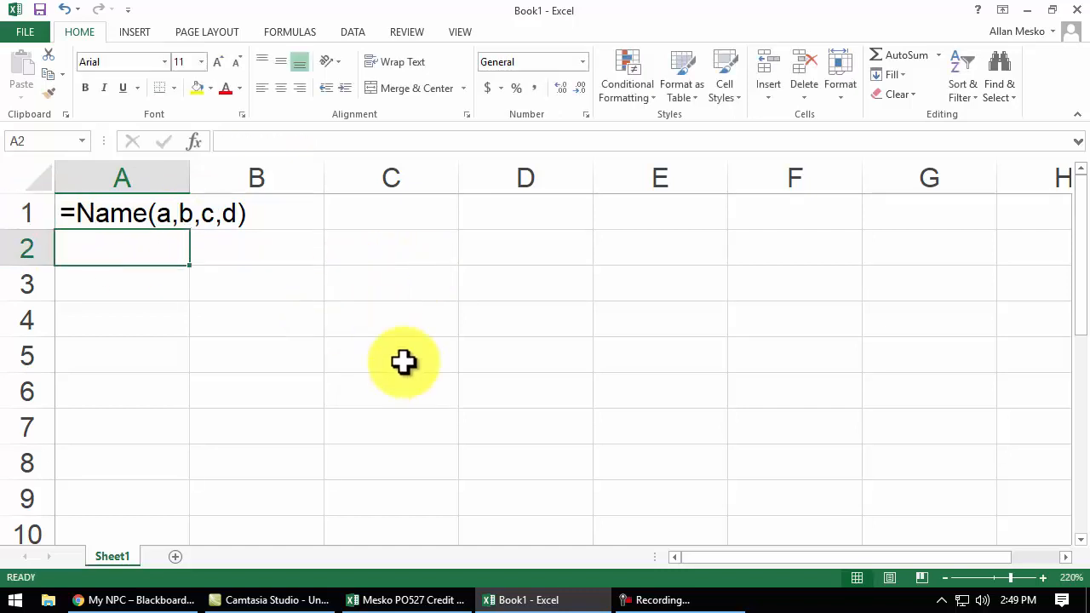
Enter the text "Function begins with equal sign, followed by name of function, followed by" in cell A2.
type("Func")
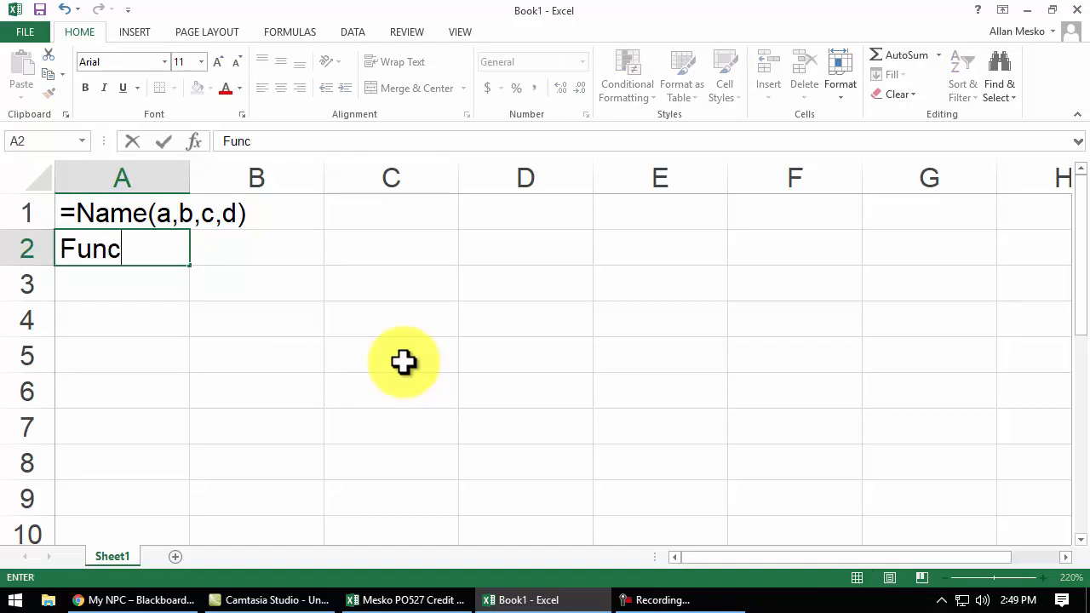
type("tion begins")
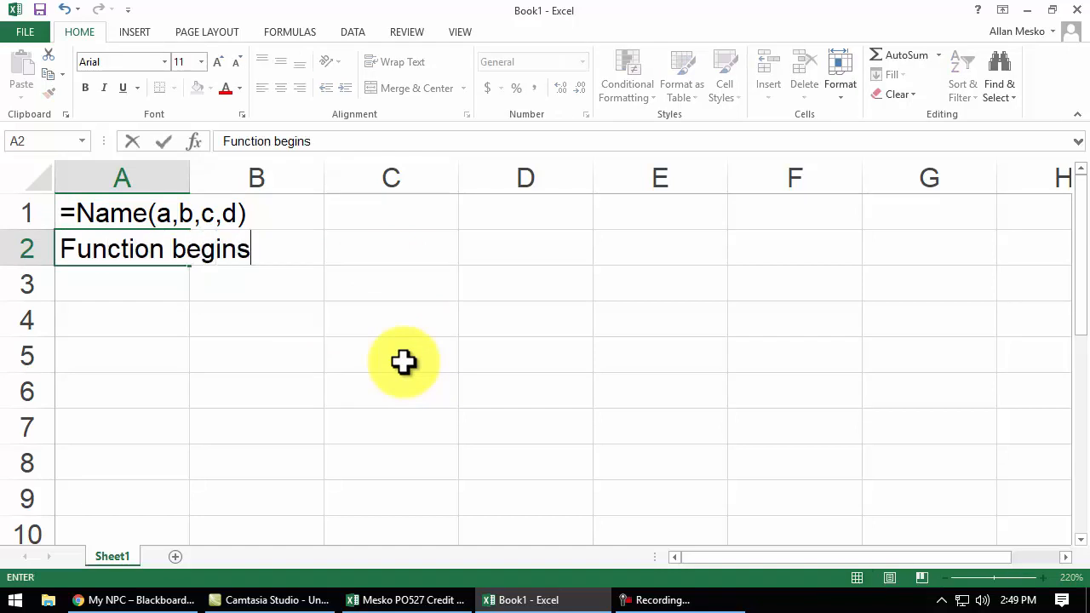
type(" with equal sign, followed ")
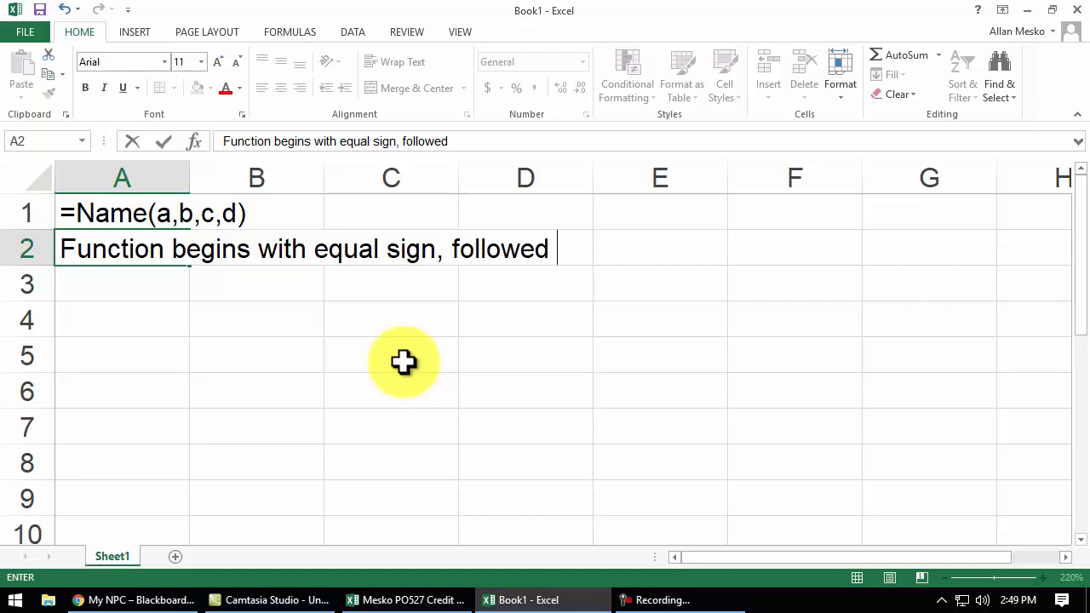
type("by name of function")
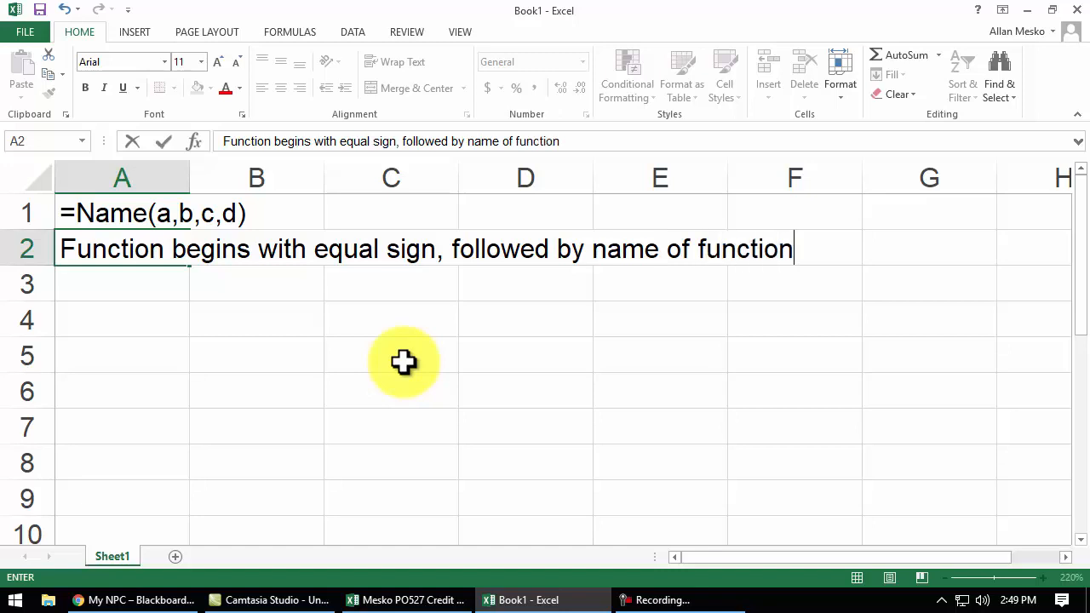
type(", followed by")
key("Return")
Continue the explanation in cell B3 with "parentheses. Inside the parentheses are the thing(s) the function needs".
key("Right")
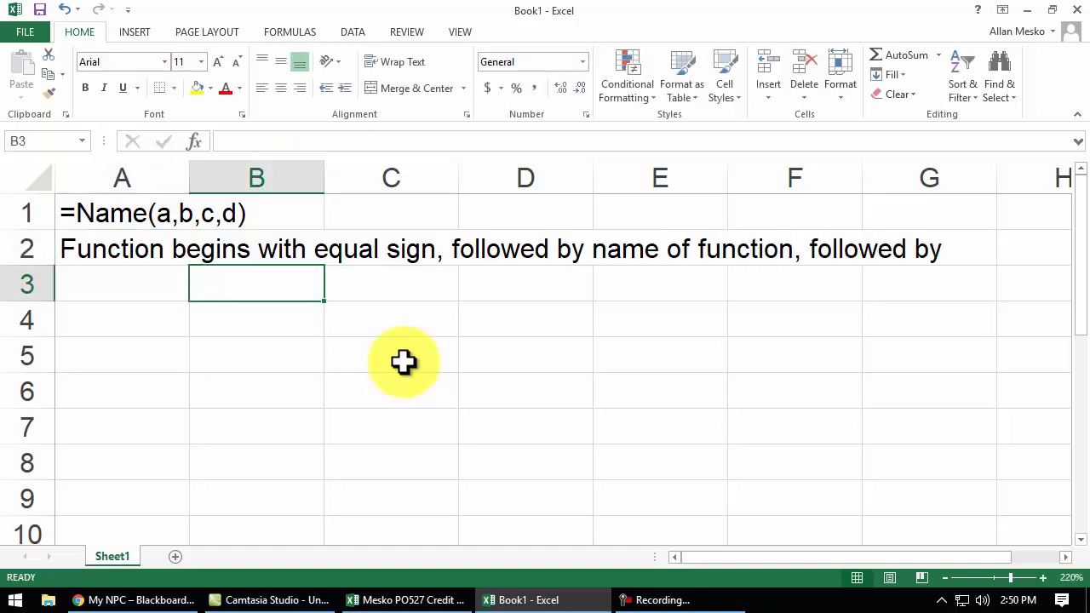
type("pa")
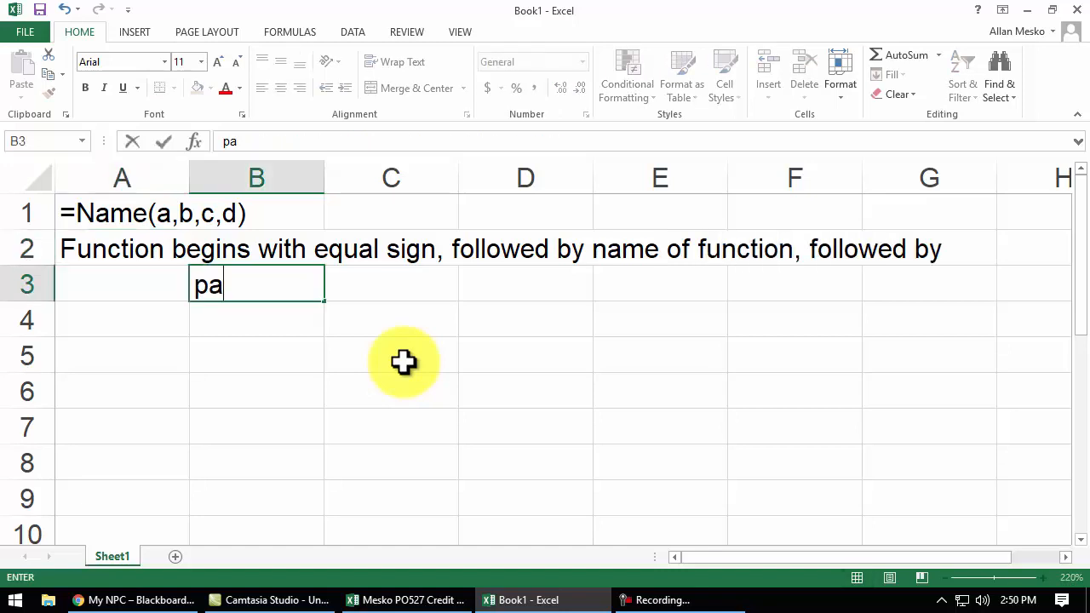
type("renthes")
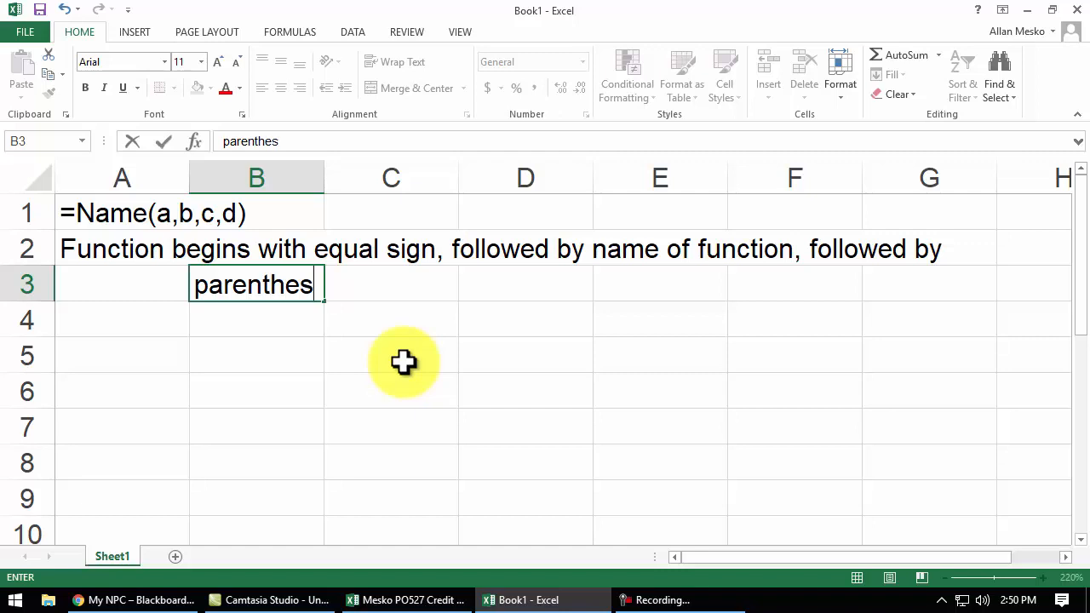
type("es.  Inside the pa")
type("rent")
type("heses ")
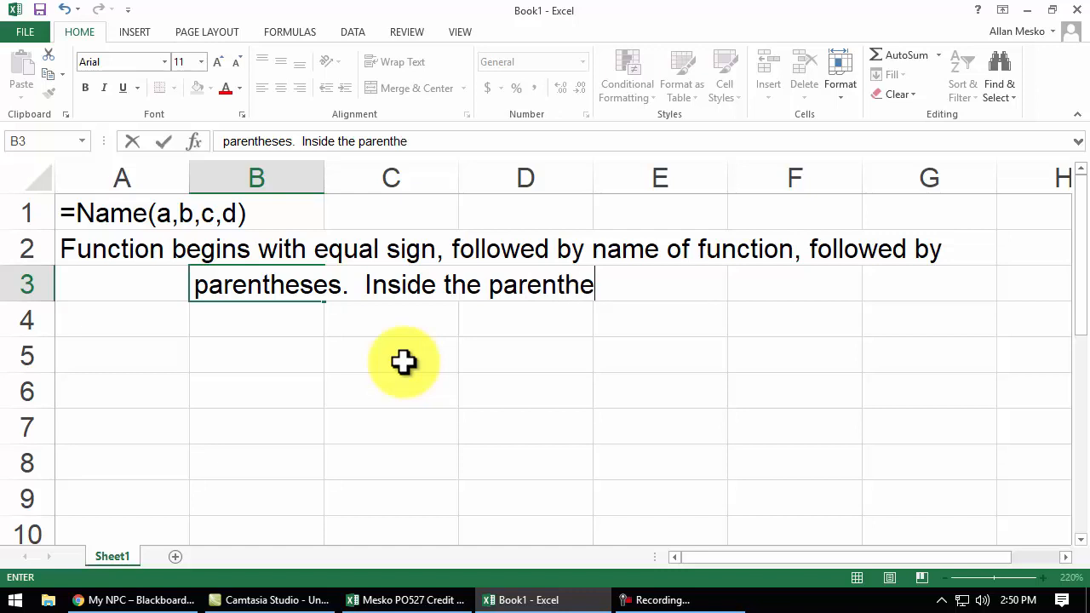
type("are ")
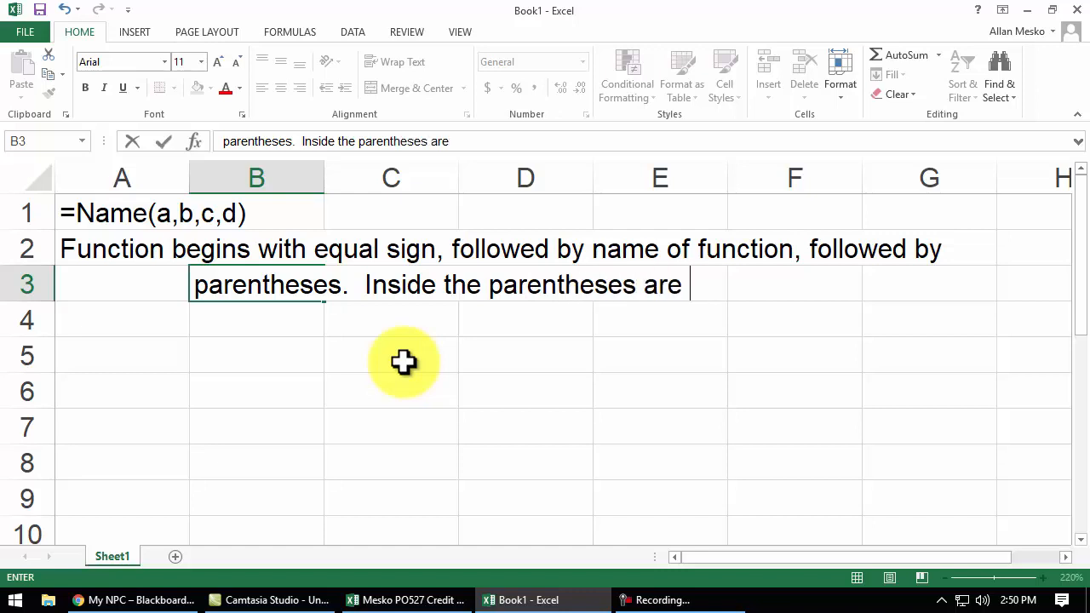
type("the thing(s")
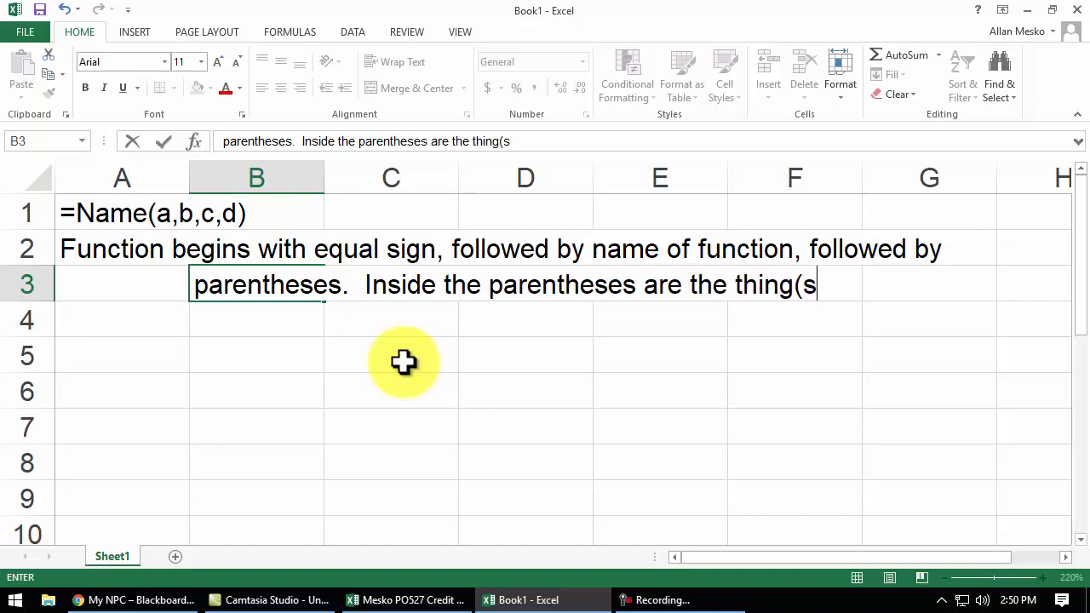
type(") the ")
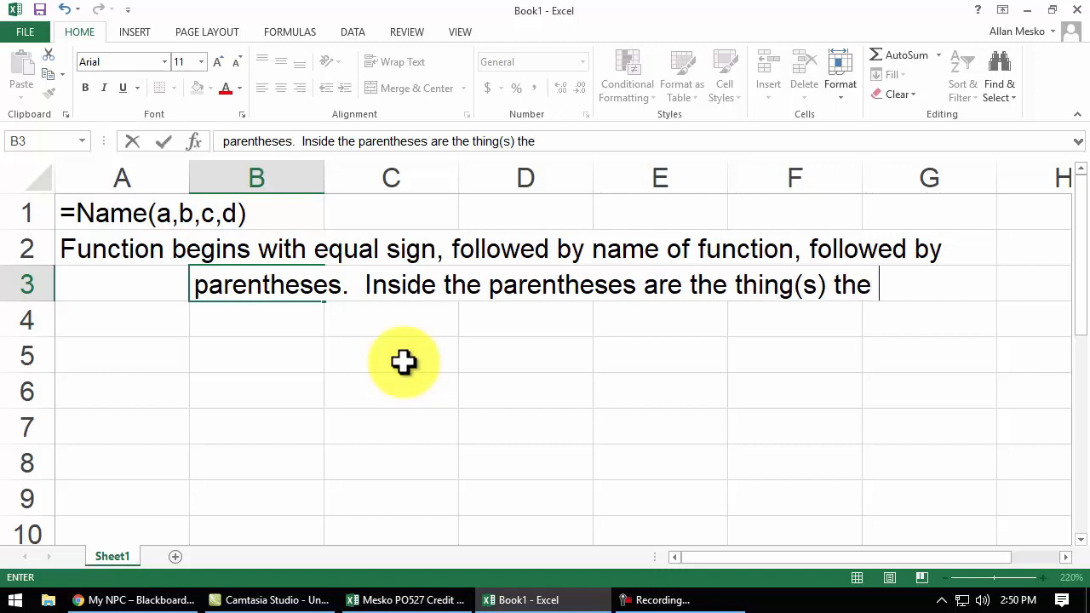
type("function needs")
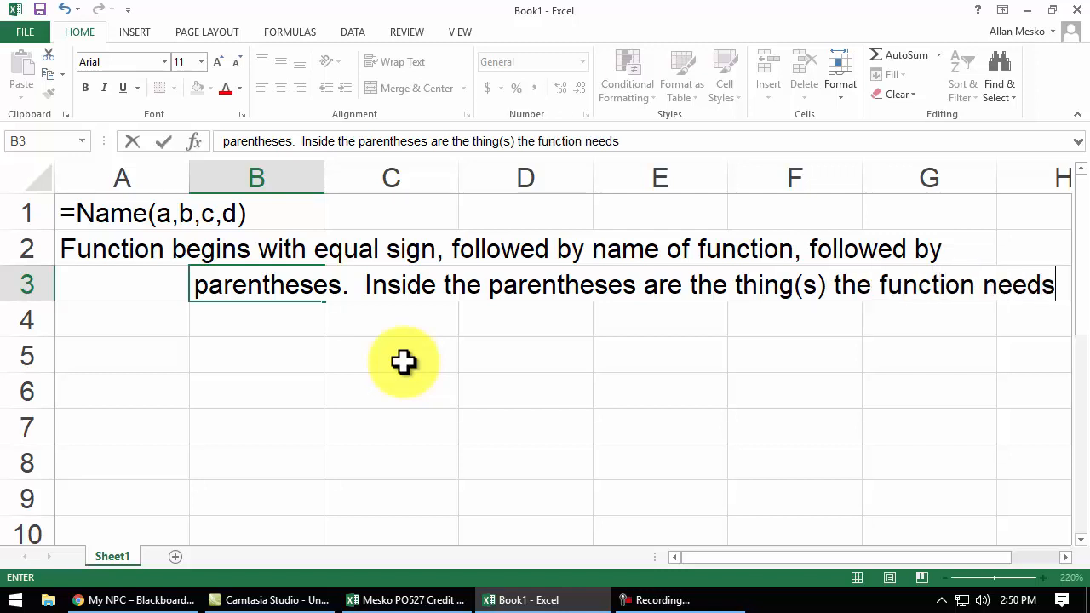
key("Return")
Complete the explanation in cell B4 with "to do its job. If more than one, these items are separated by commas.".
type("to do its job.  If")
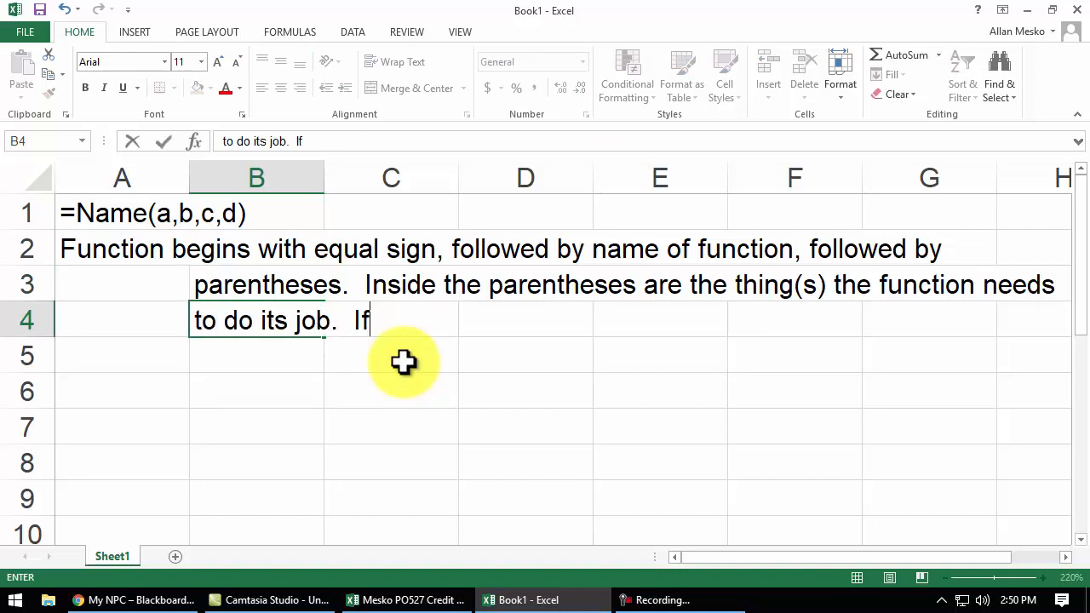
type(" more")
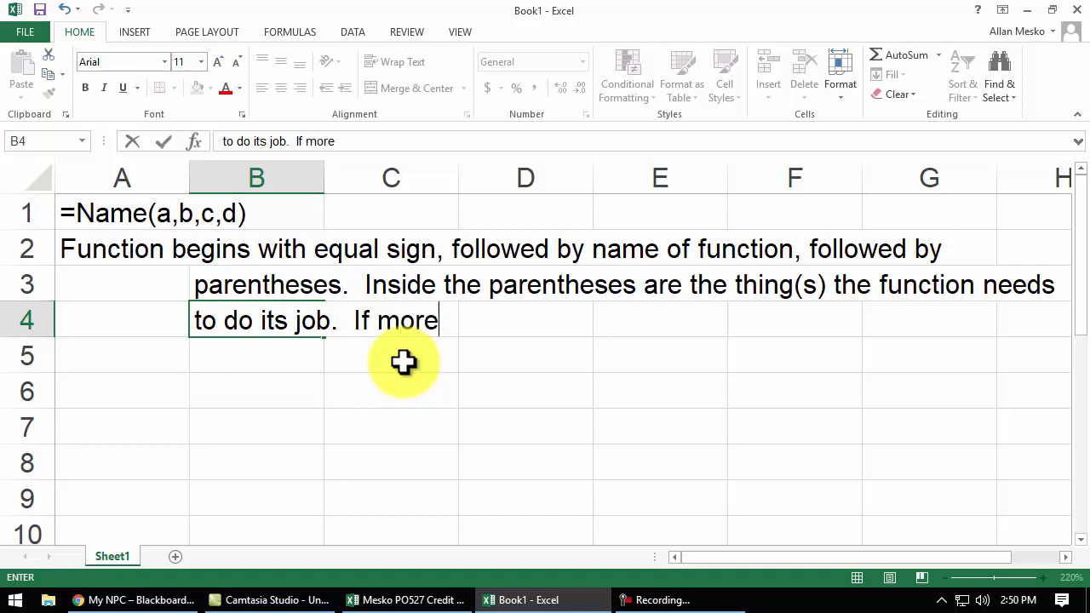
type(" than one, than on")
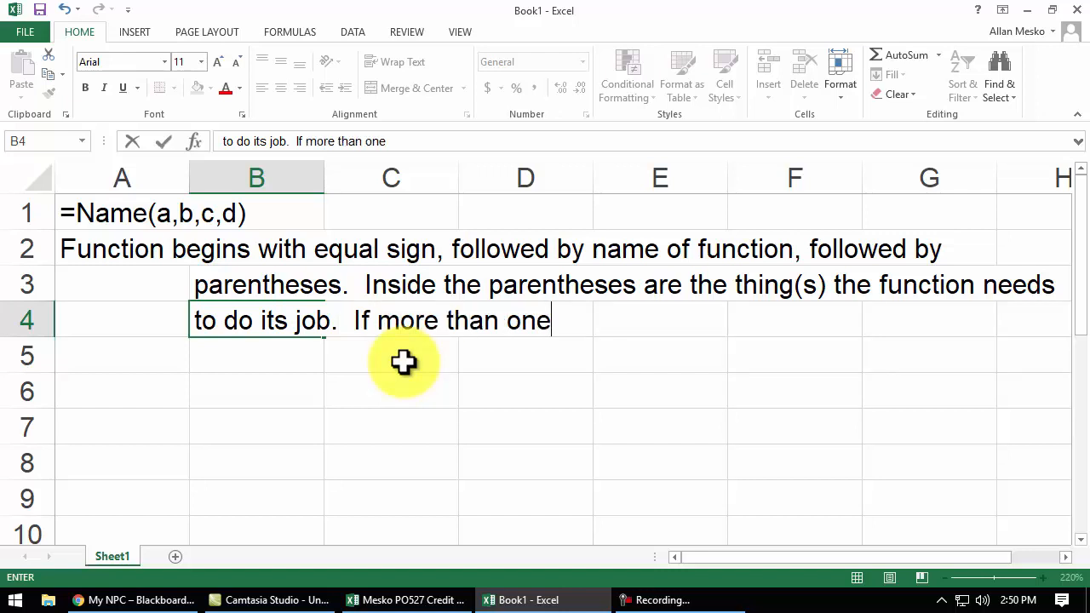
type("ese item")
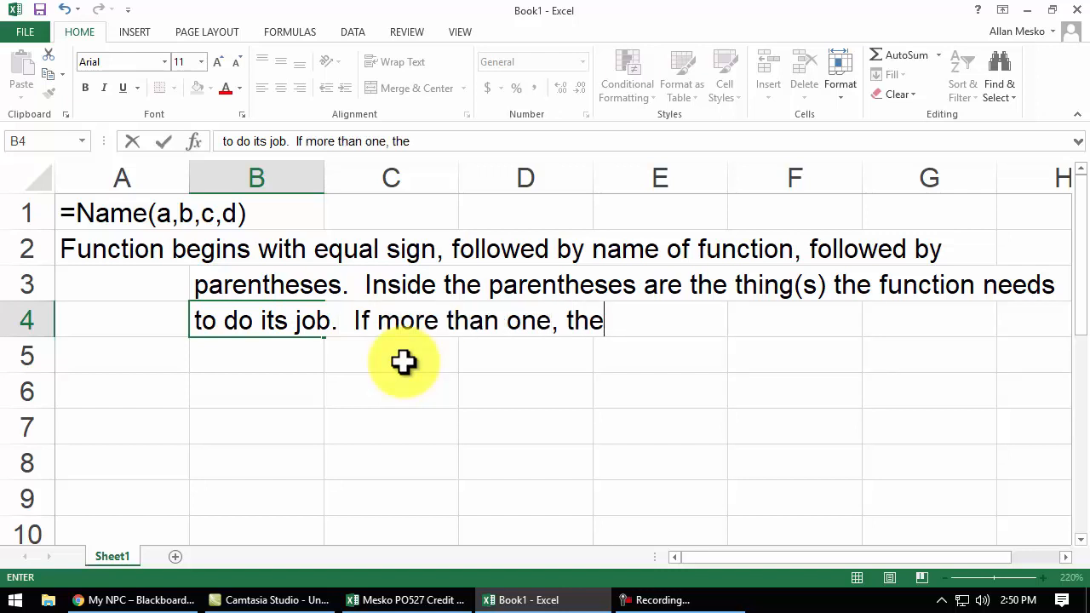
type("s are spe")
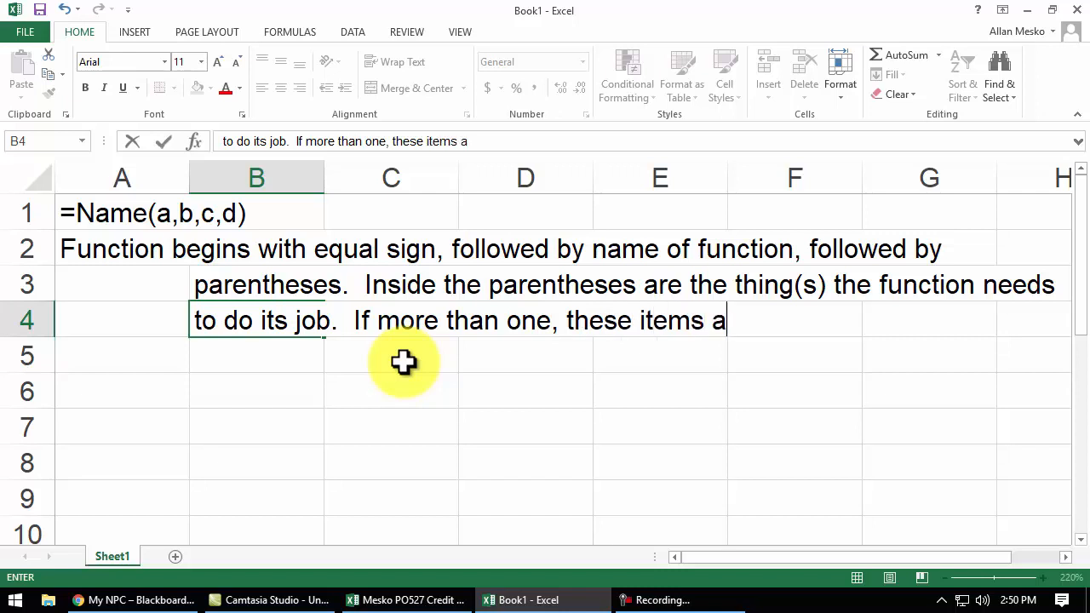
key("BackSpace")
key("BackSpace")
type("eparated b")
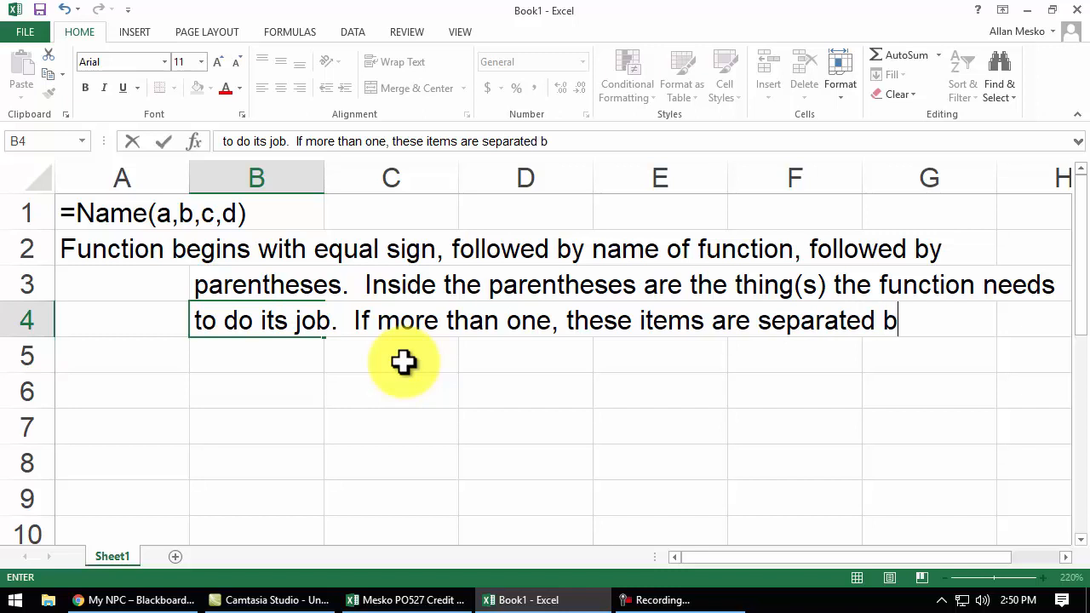
type("y commas.")
key("Return")
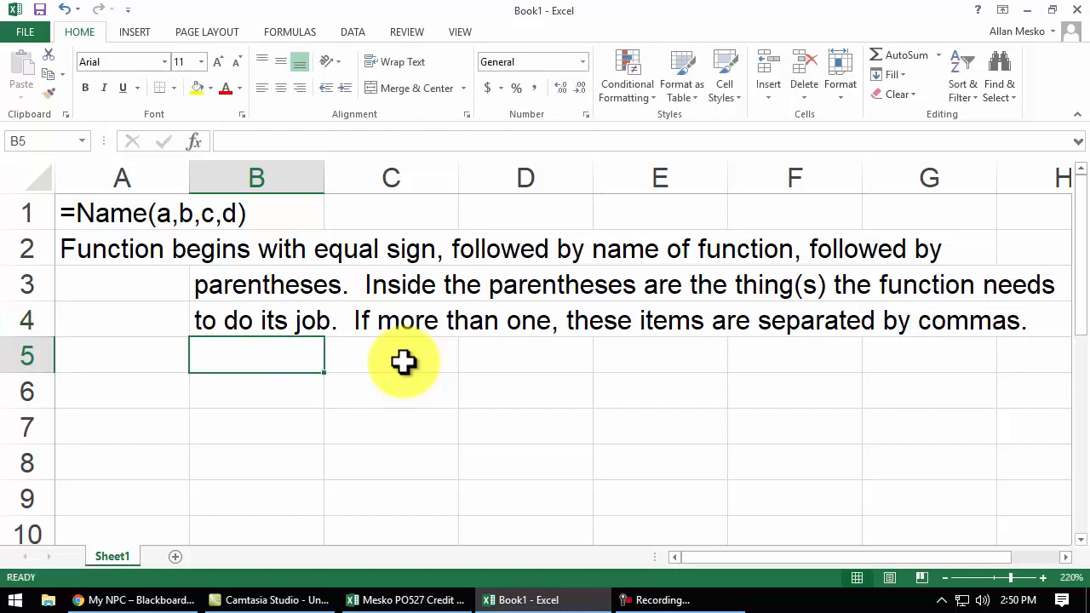
Enter "=sum(stuff to add together)" in cell A5 as plain text by putting an apostrophe before the equal sign.
key("Left")
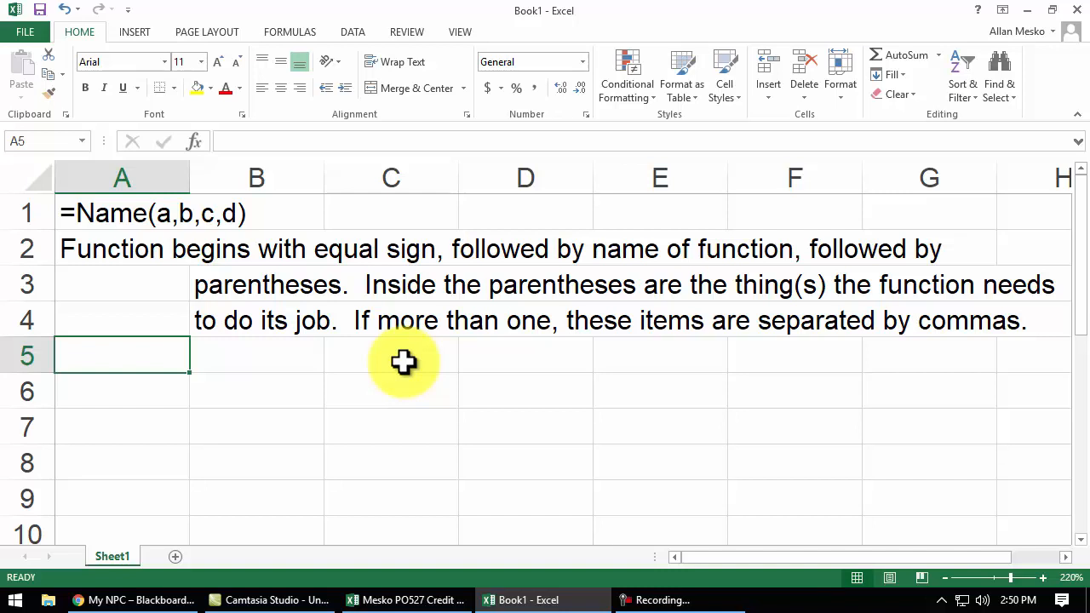
type("=sum")
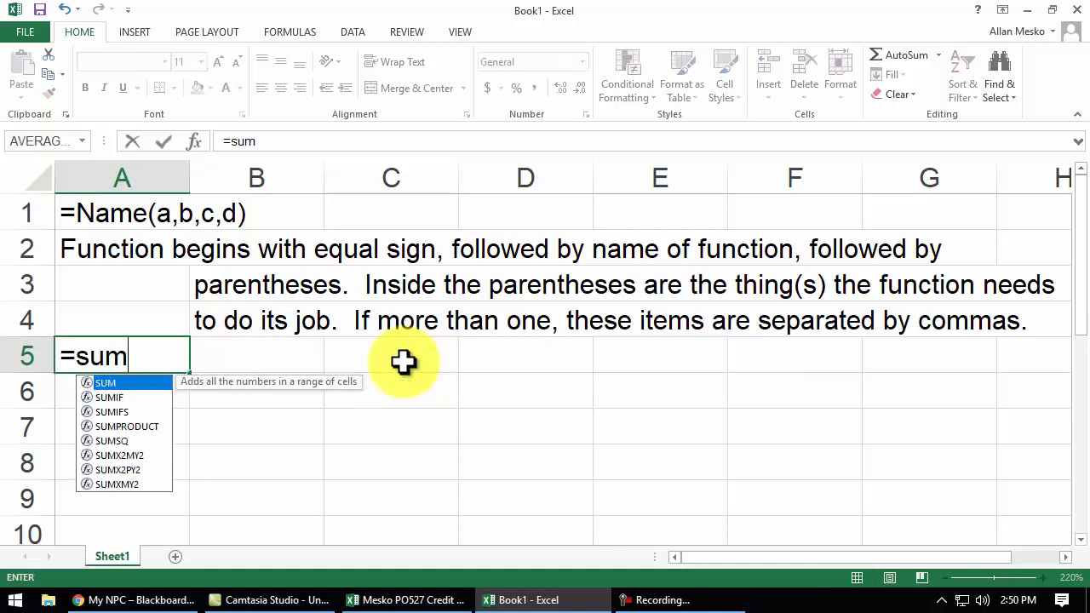
type("(")
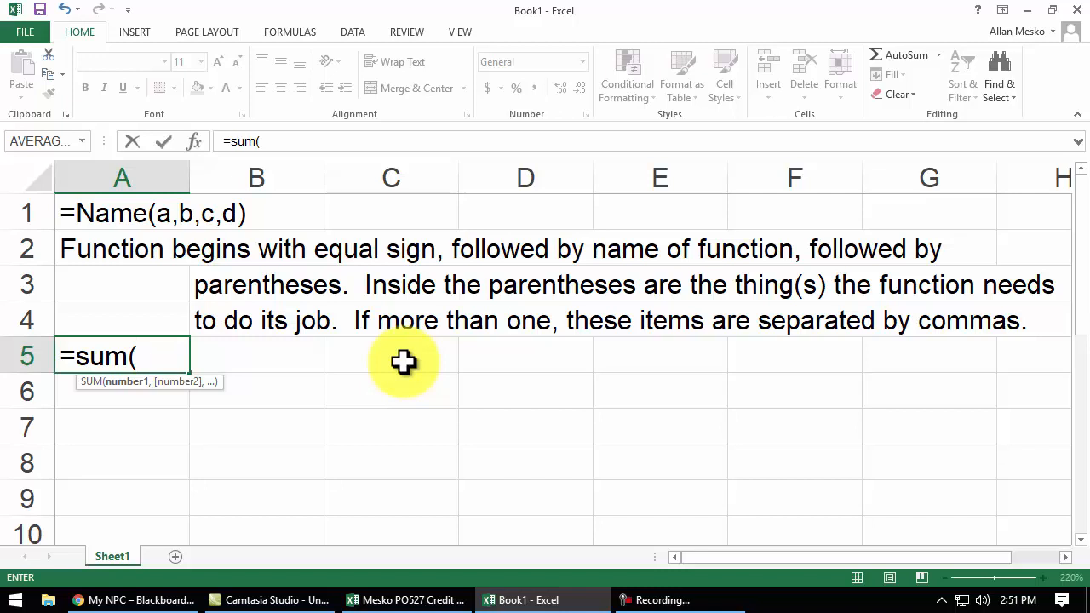
type("stuf")
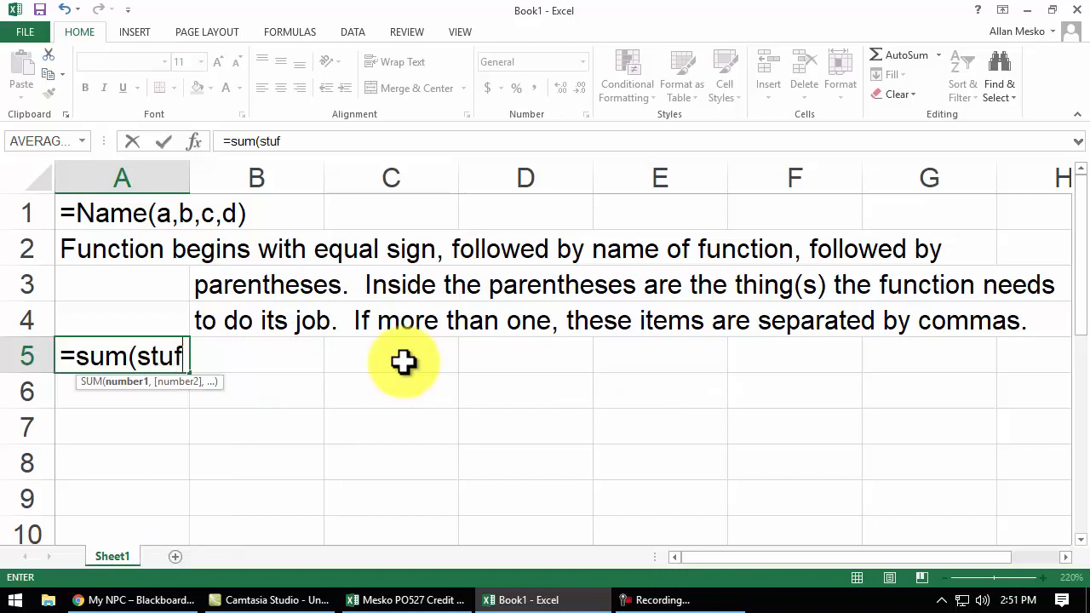
type("f to add")
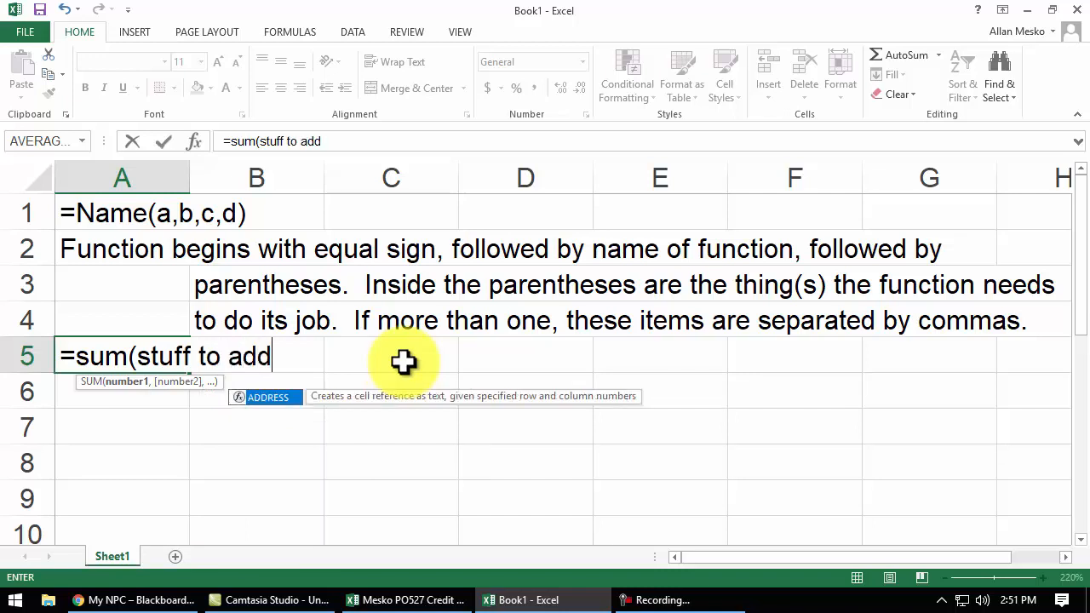
type(" together)")
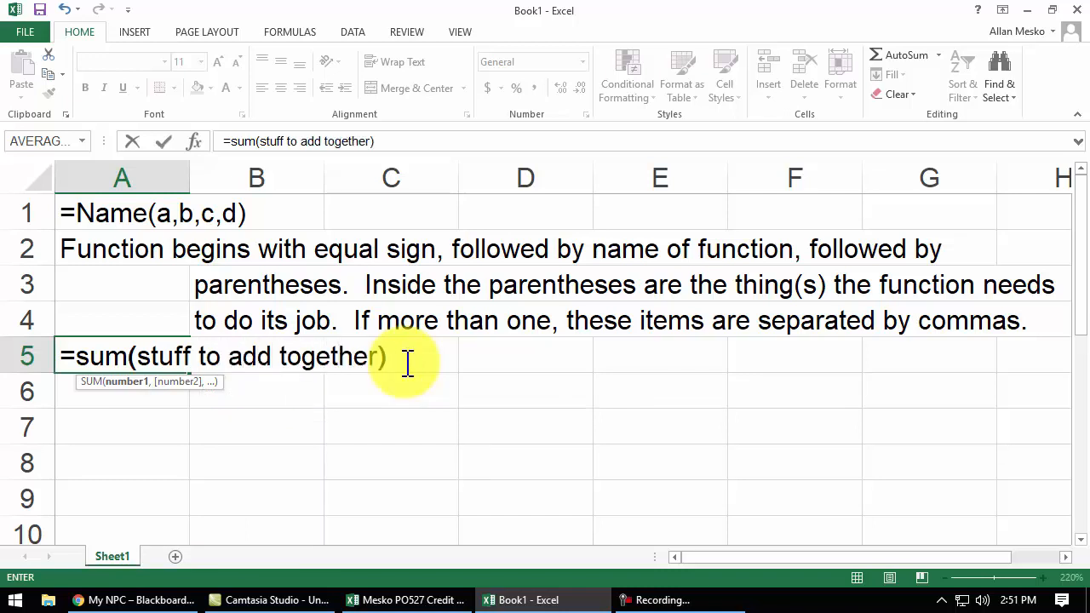
key("F2")
key("Home")
type("'")
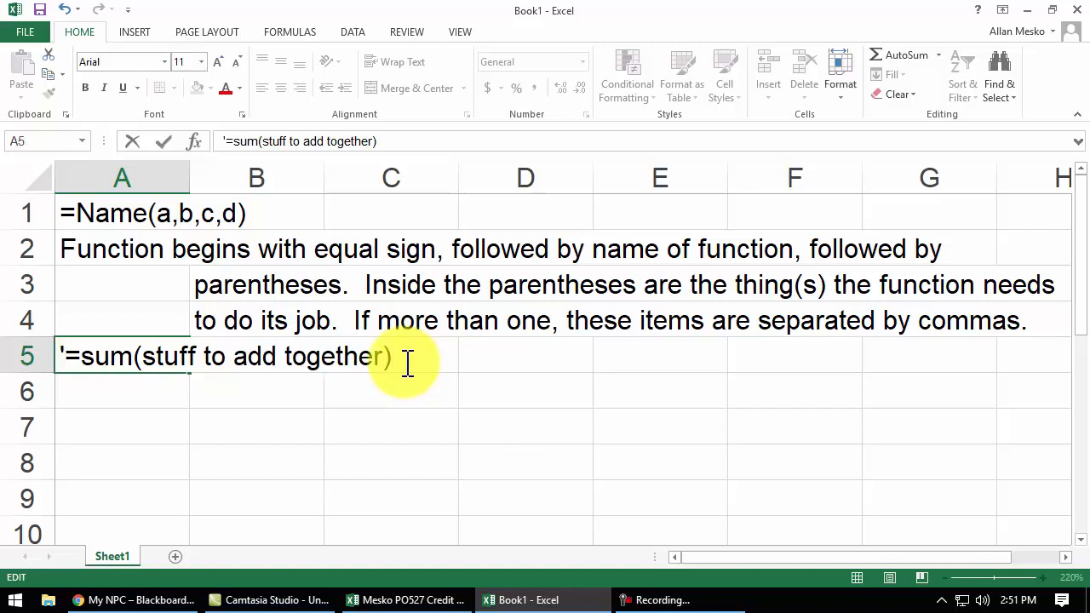
key("Return")
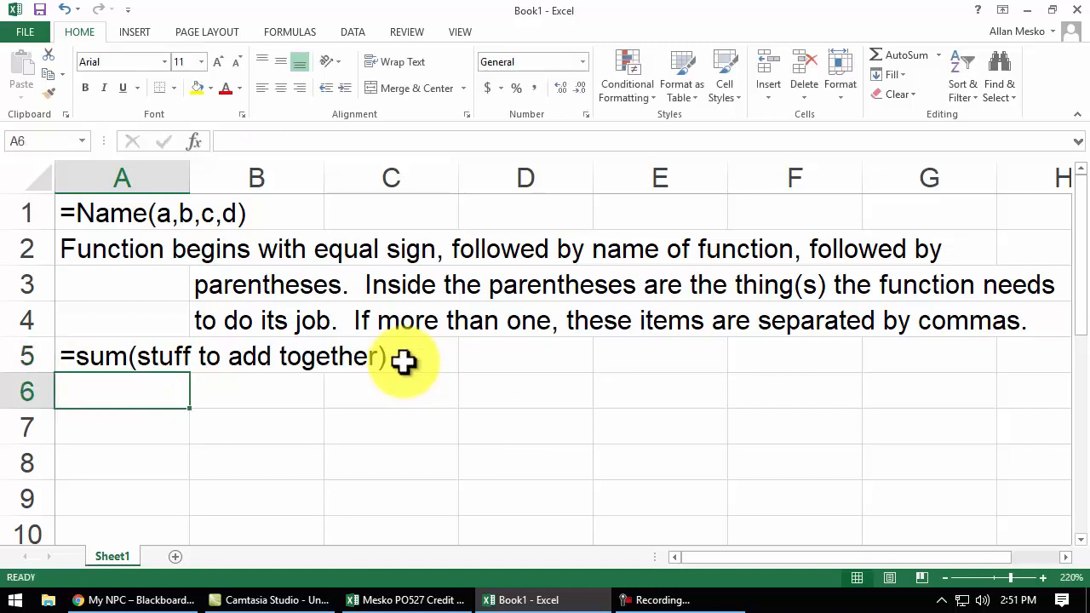
Enter the general IF structure "=IF(A, B, C)" in cell A7 as plain text.
left_click(86, 418)
scroll(219, 435, "down", 2)
scroll(221, 432, "up", 1)
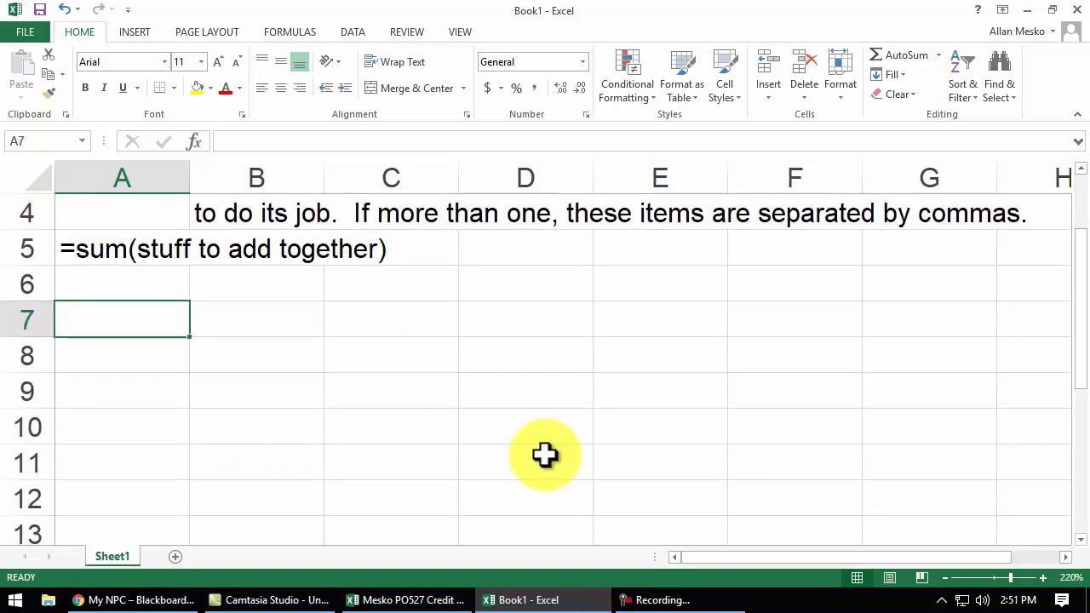
type("=-")
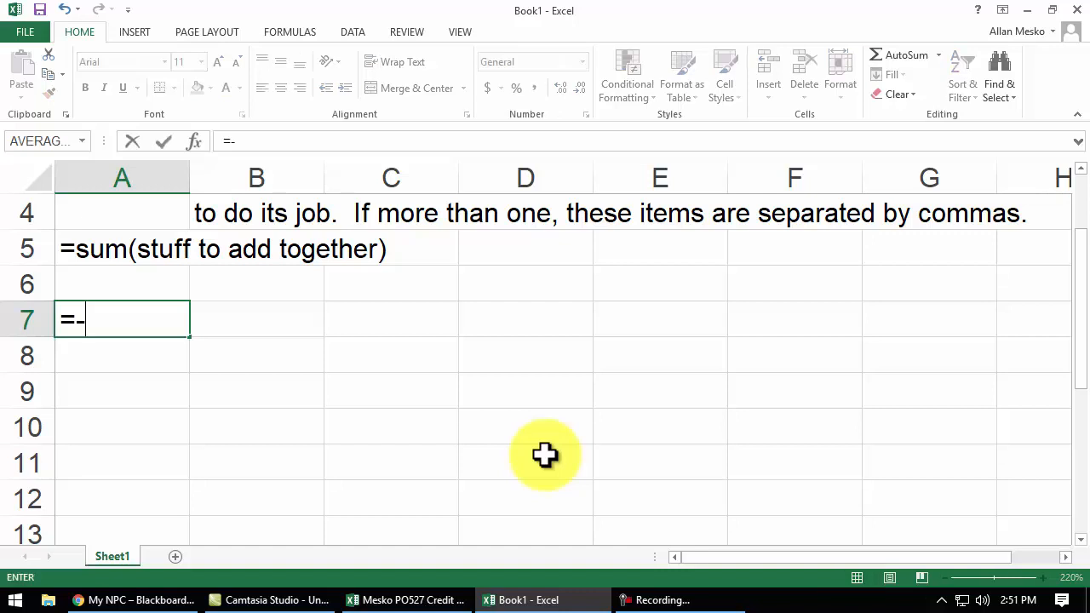
key("BackSpace")
type("IF")
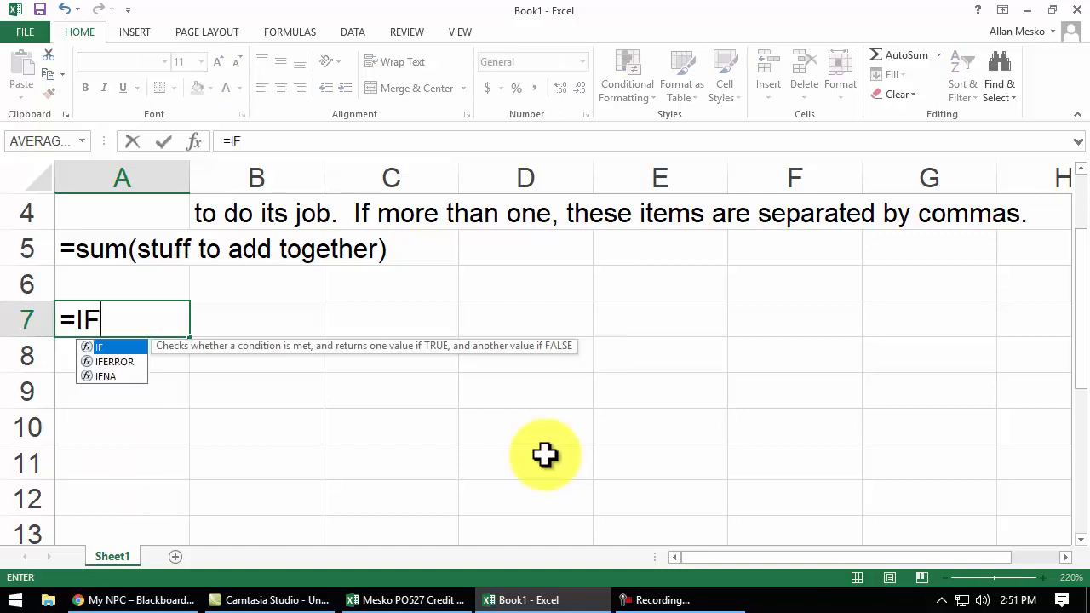
type("(")
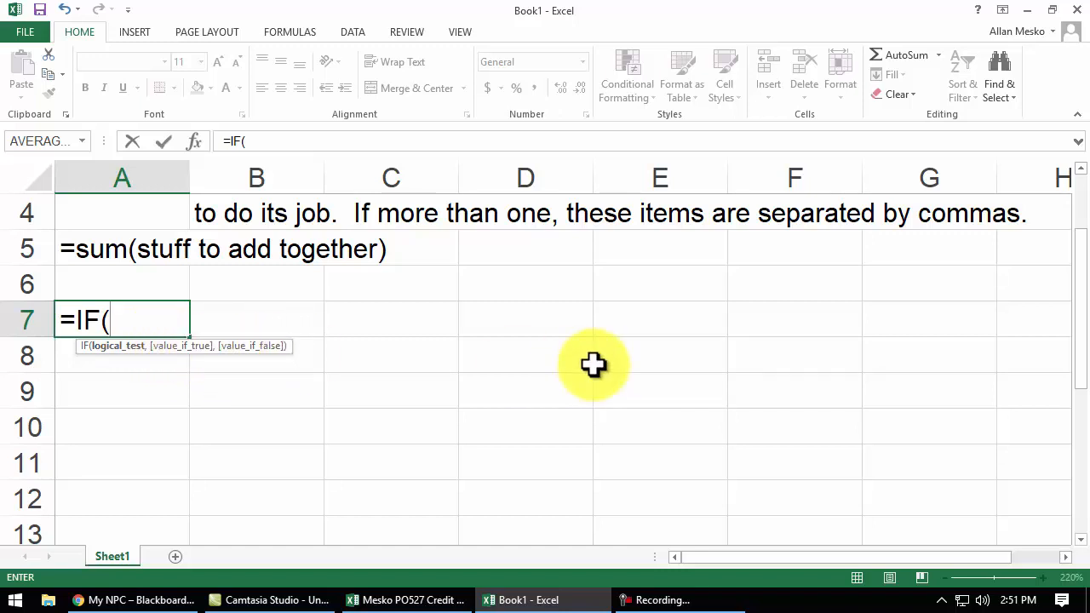
type("A,")
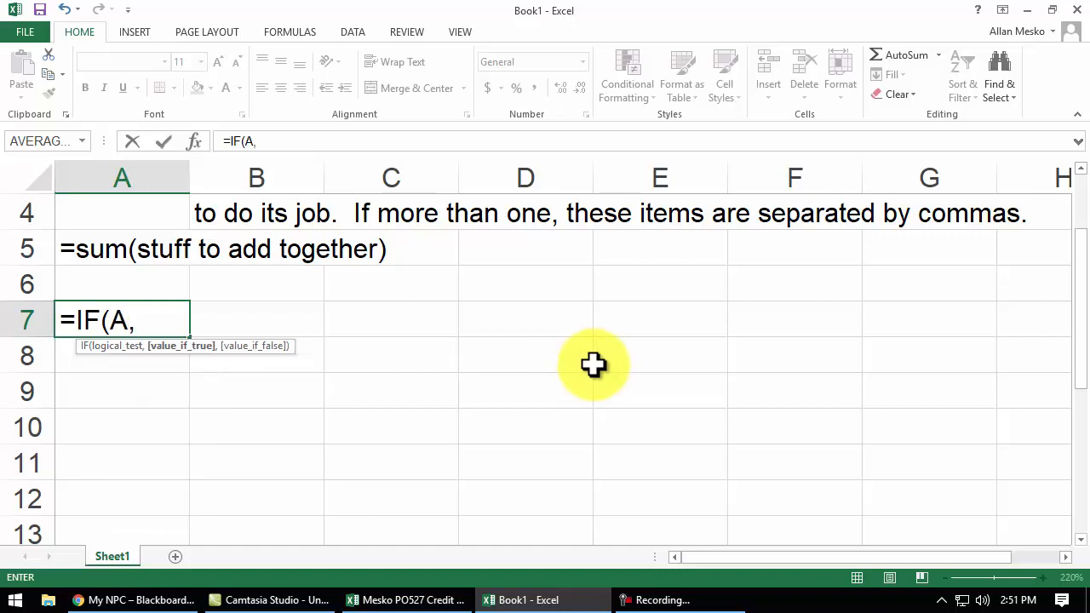
type(" B, ")
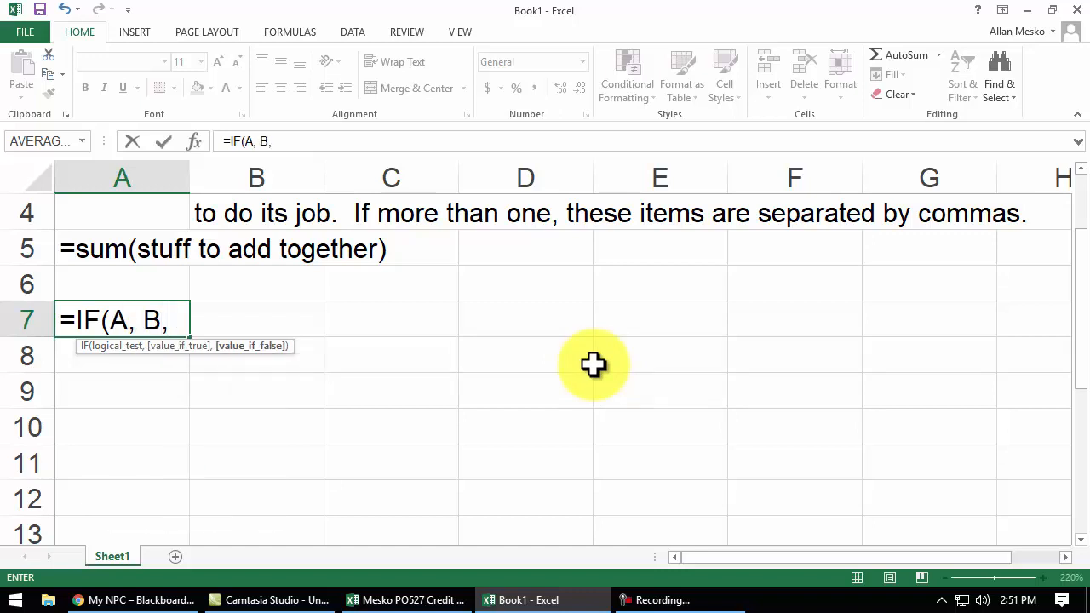
type("C)")
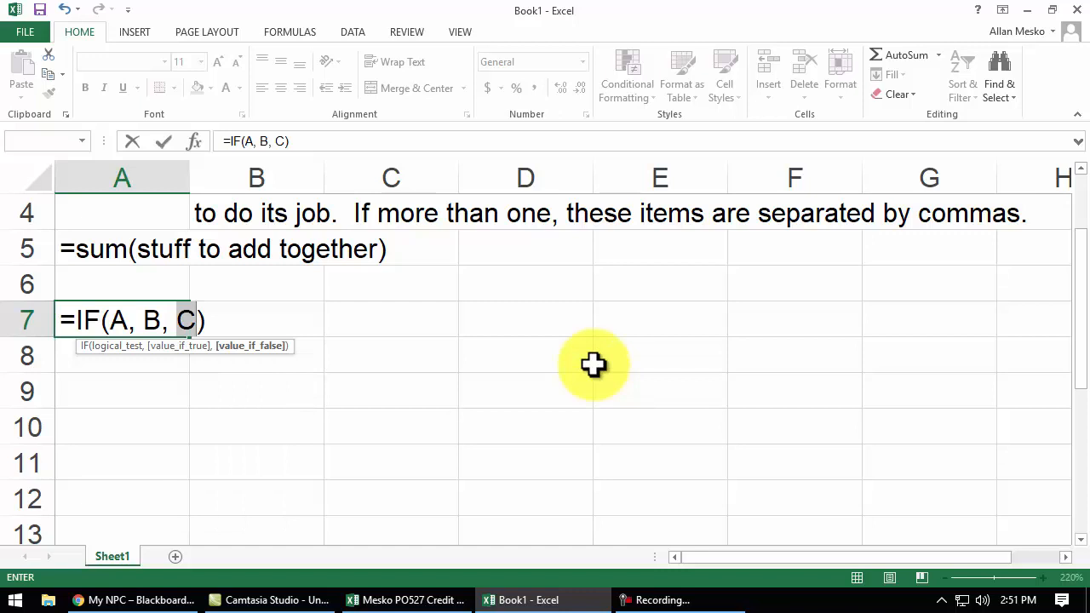
key("Left")
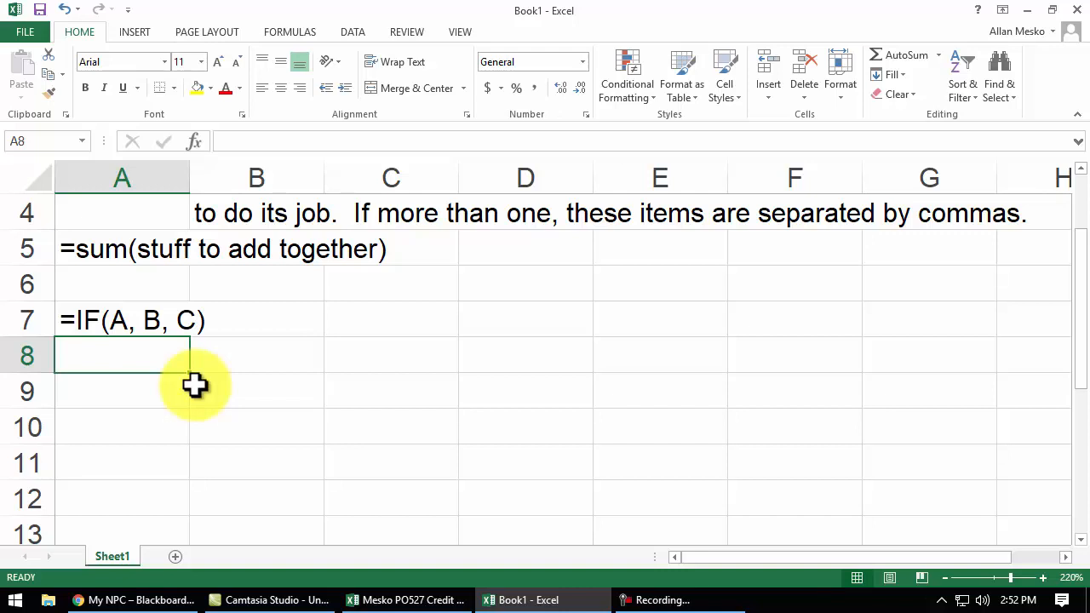
Begin an IF function in cell C7 to view its argument hint, and cancel the entry.
left_click(412, 323)
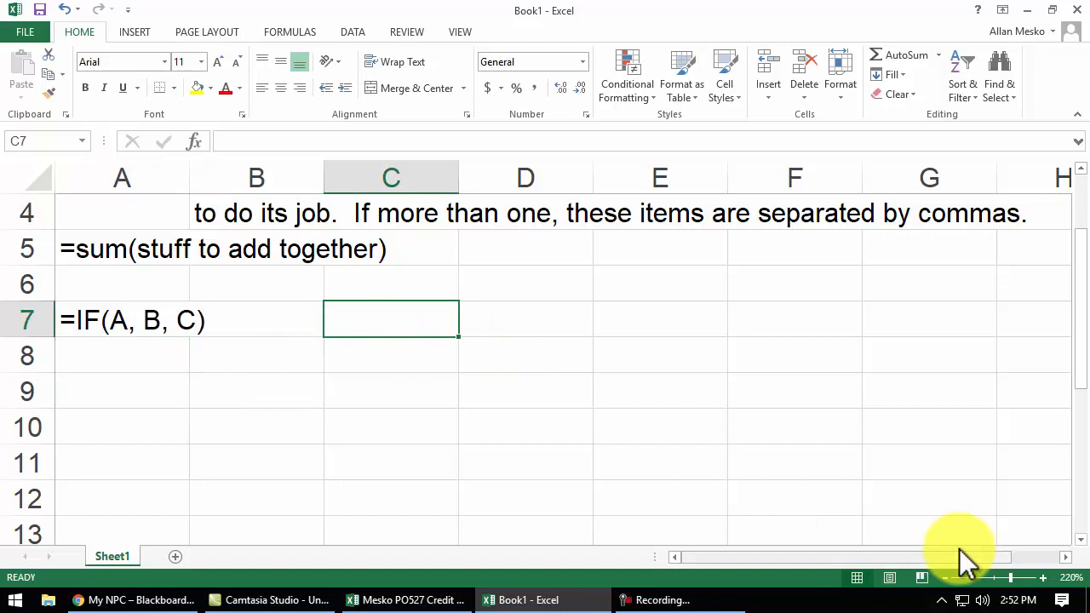
type("=")
type("if")
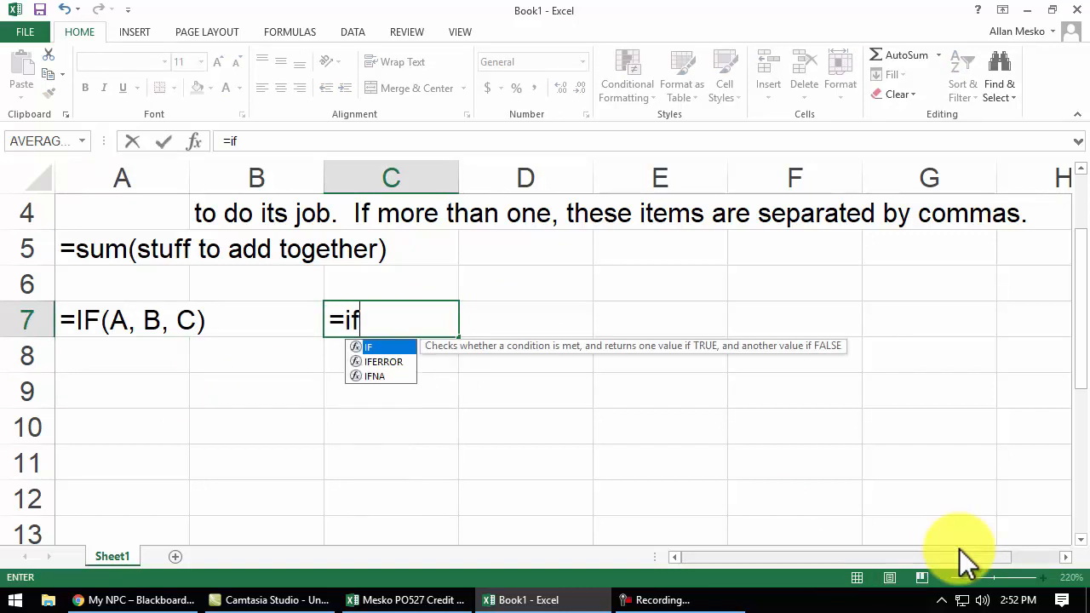
type("(")
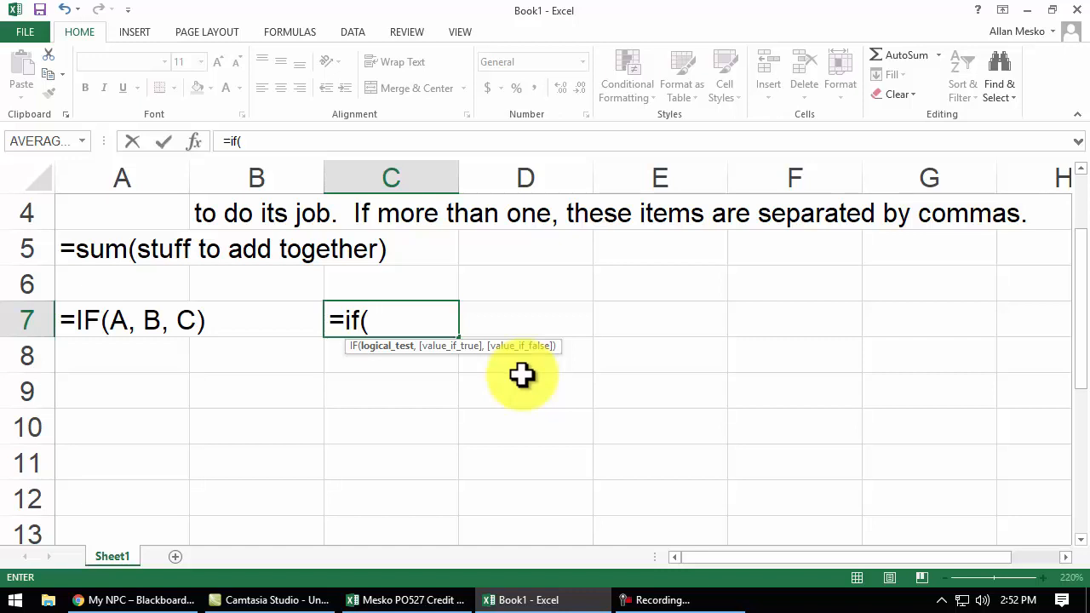
key("Escape")
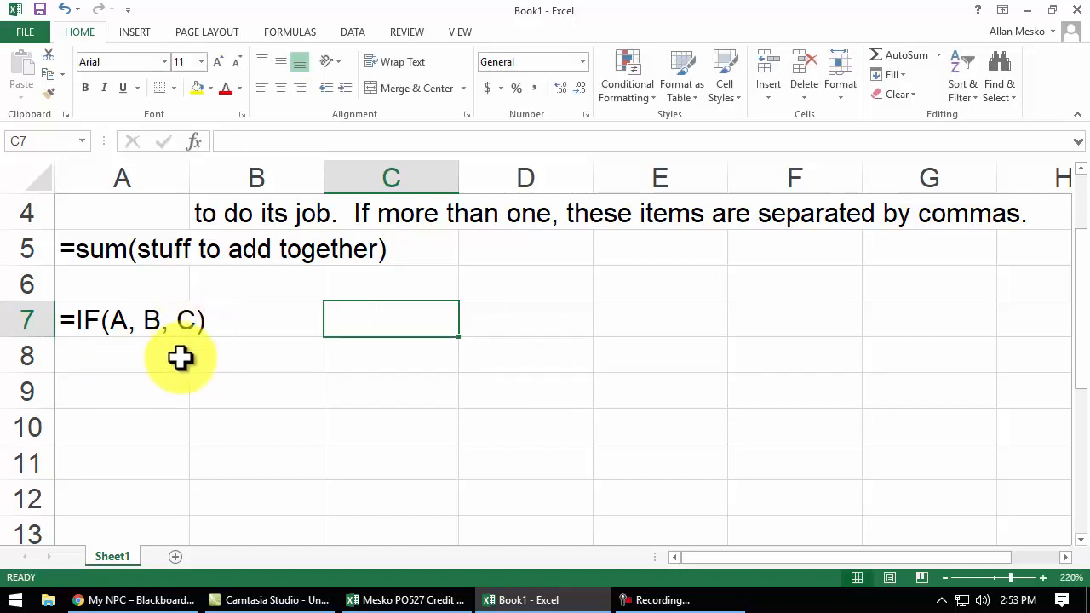
Enter the text "If the first thing is true, give me the second thing; otherwise, give me the third thing." in cell A8.
left_click(147, 363)
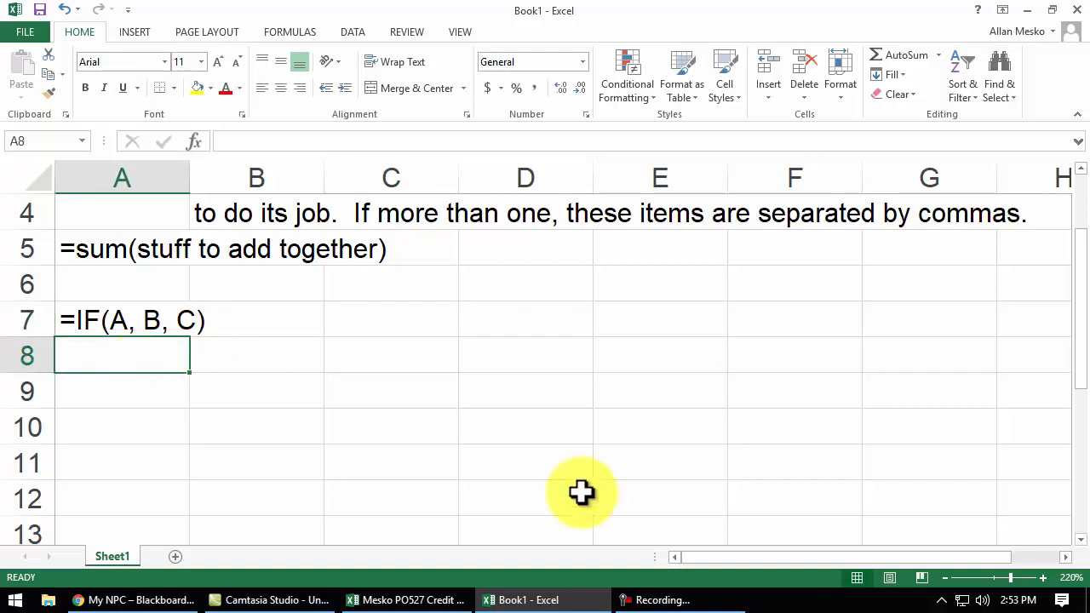
type("If th")
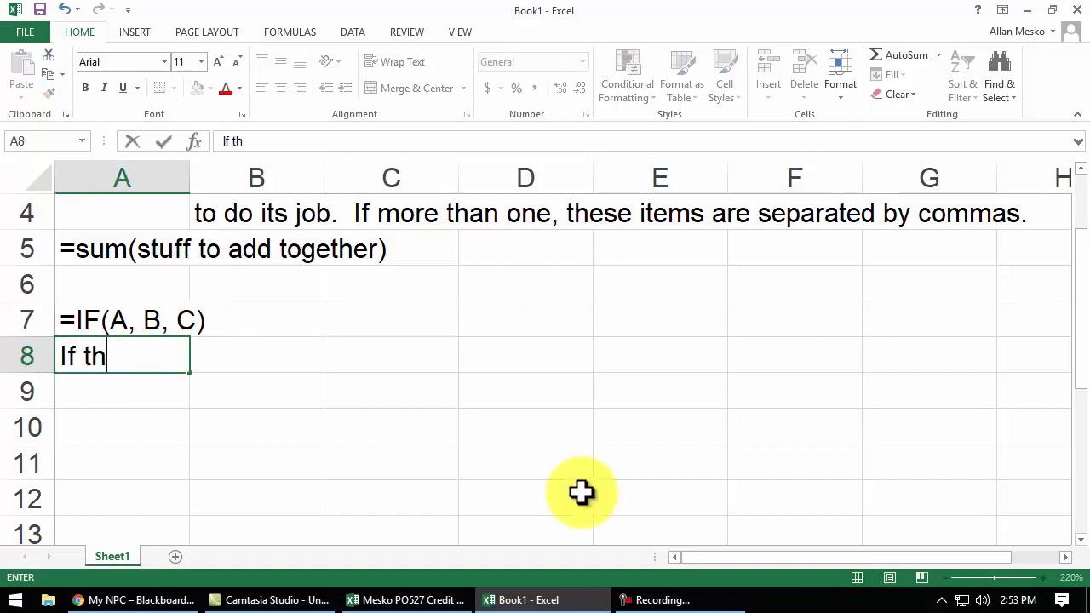
type("e first thing")
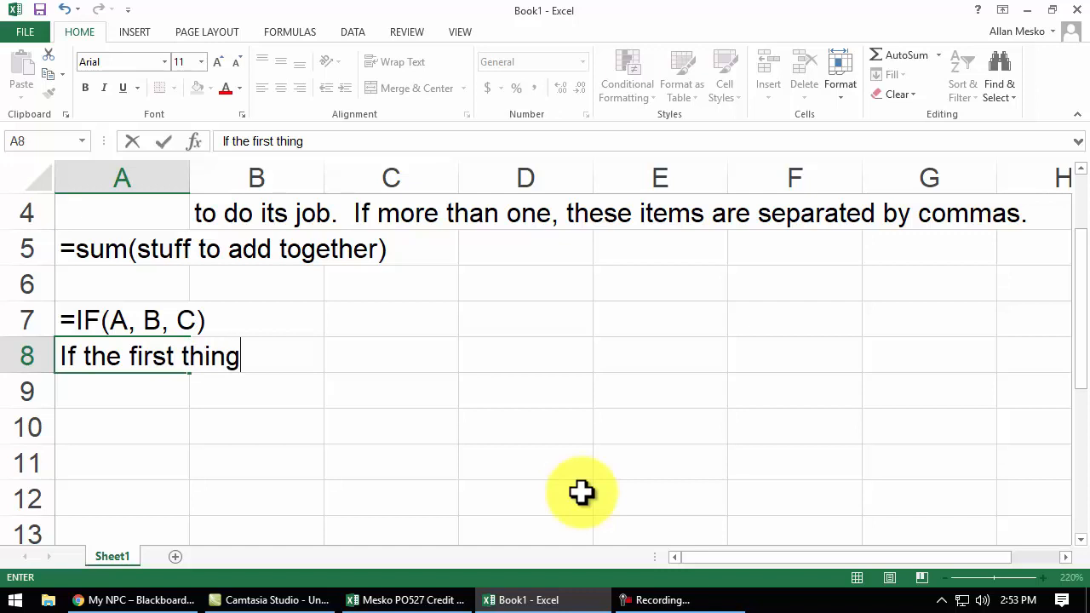
type(" is true, ")
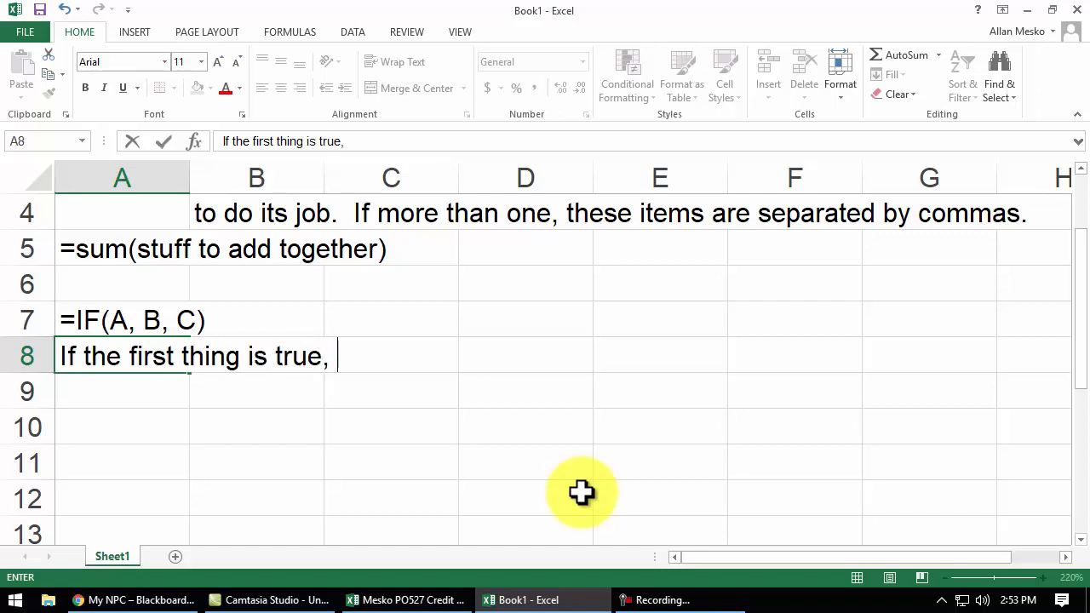
type("give me the se")
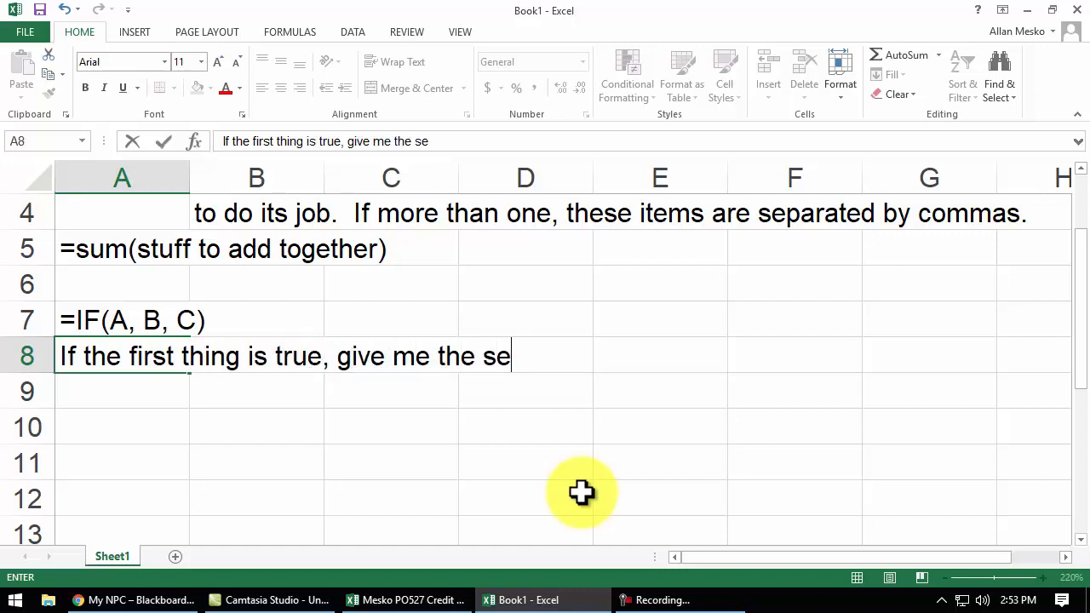
type("cond thing")
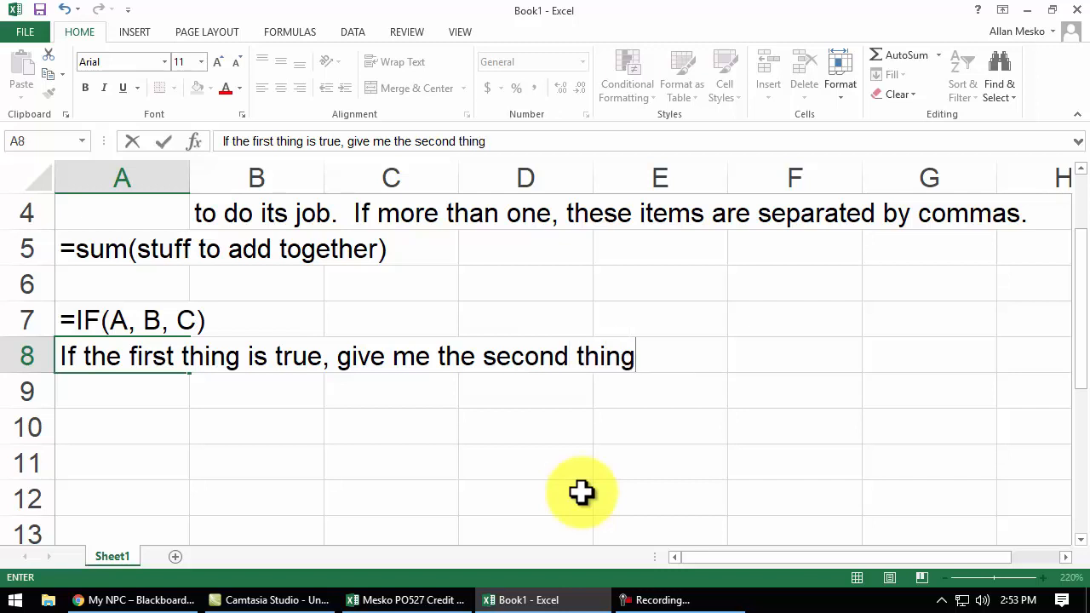
type("; otherwis")
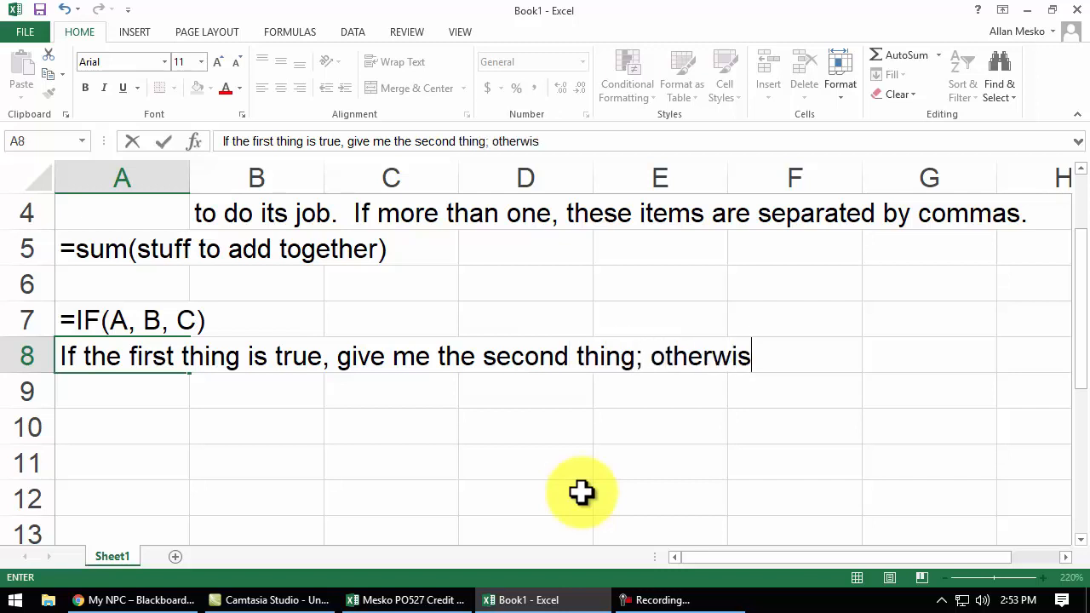
type("e, give me th")
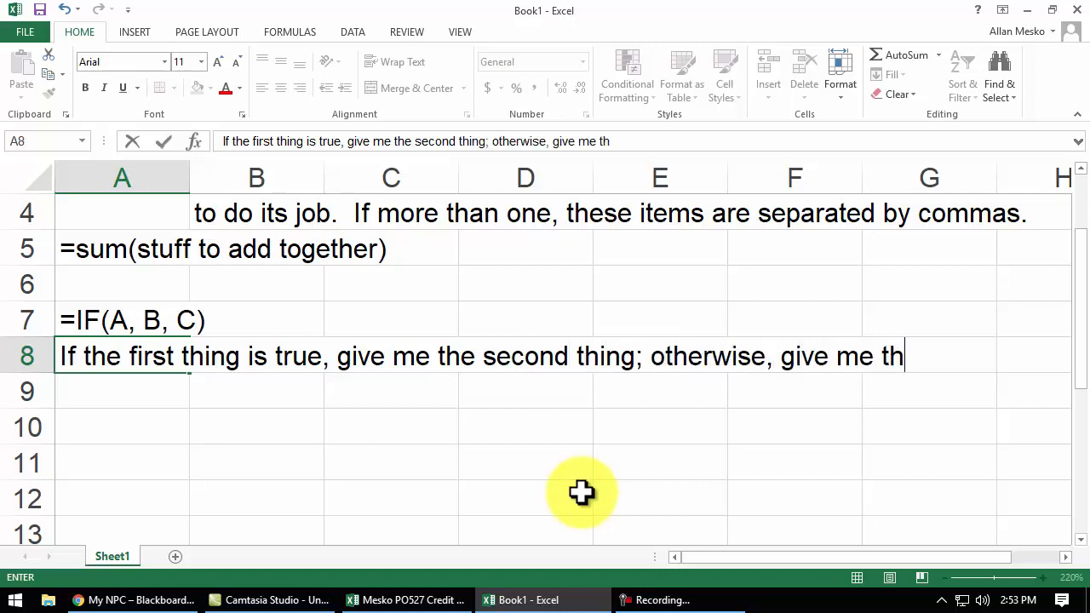
type("e third thing.")
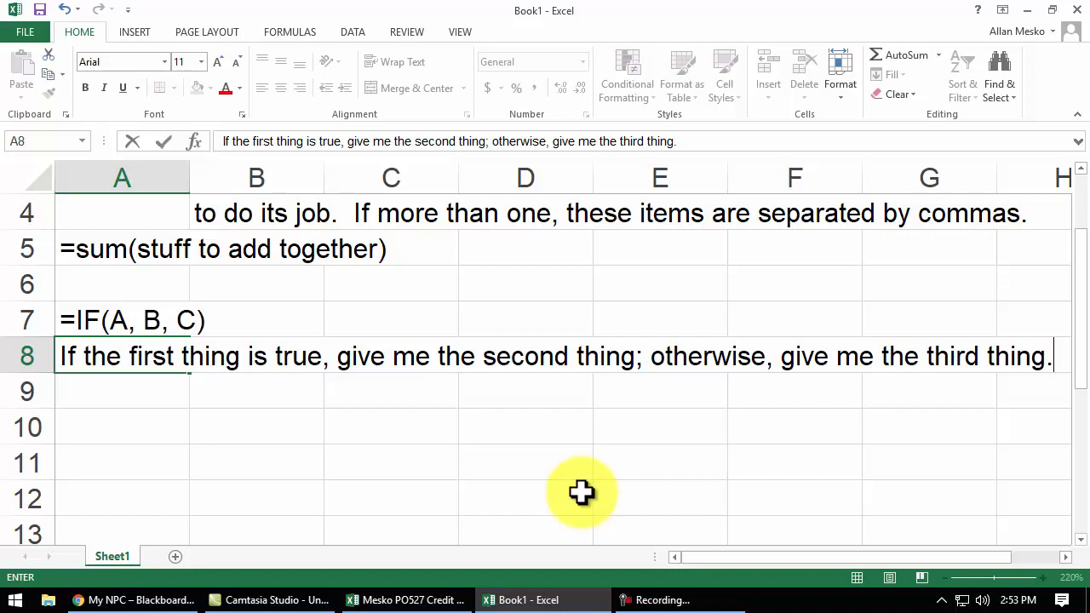
key("Return")
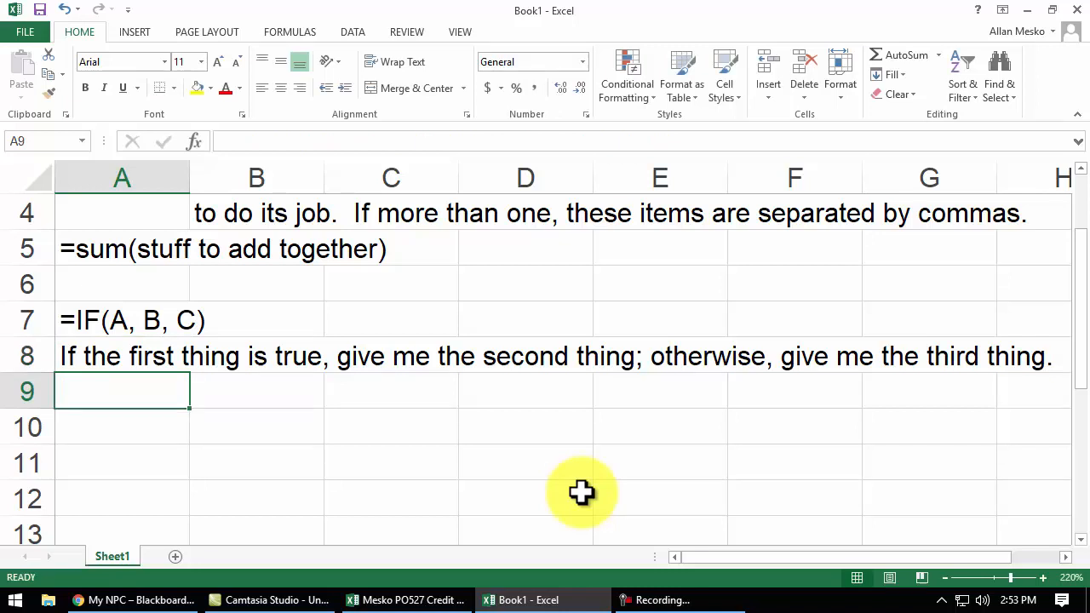
Enter the text "If A is true, give me B; otherwise, give me C." in cell A9.
type("If")
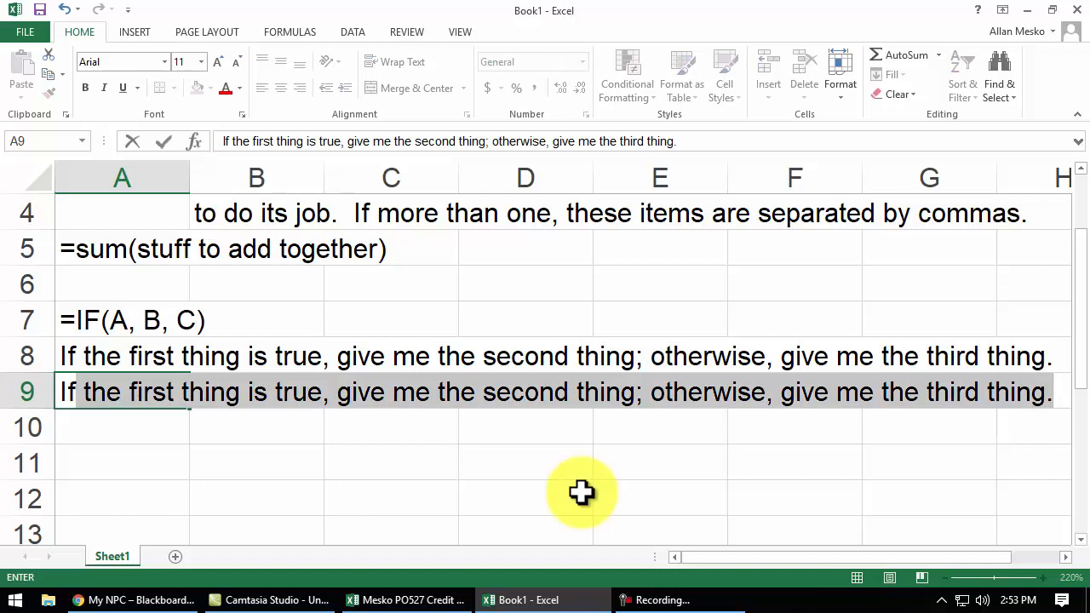
type(" A")
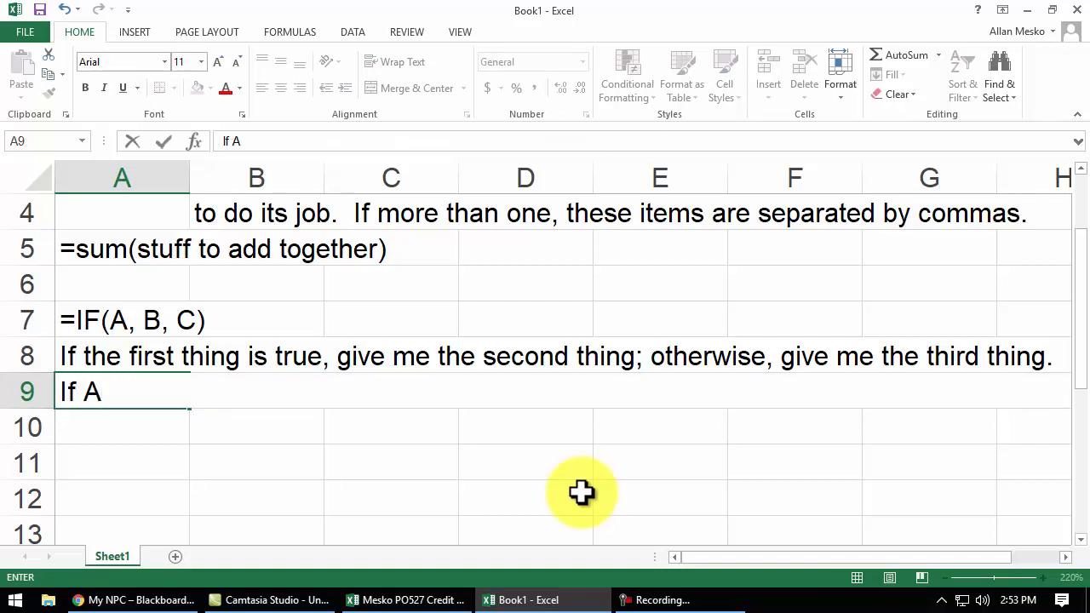
type(" is true, give me")
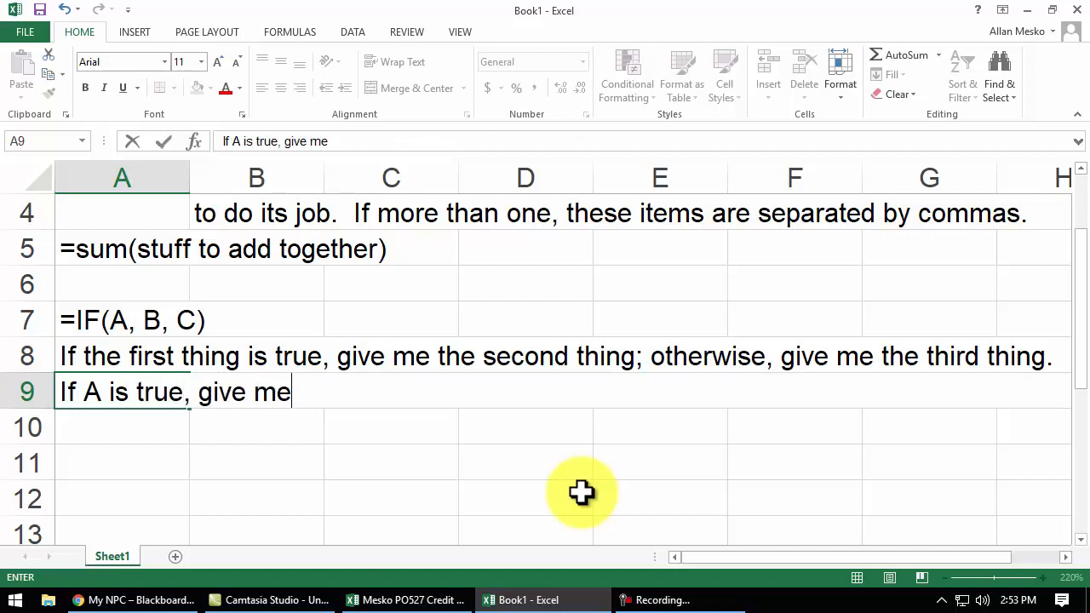
type(" B; othe")
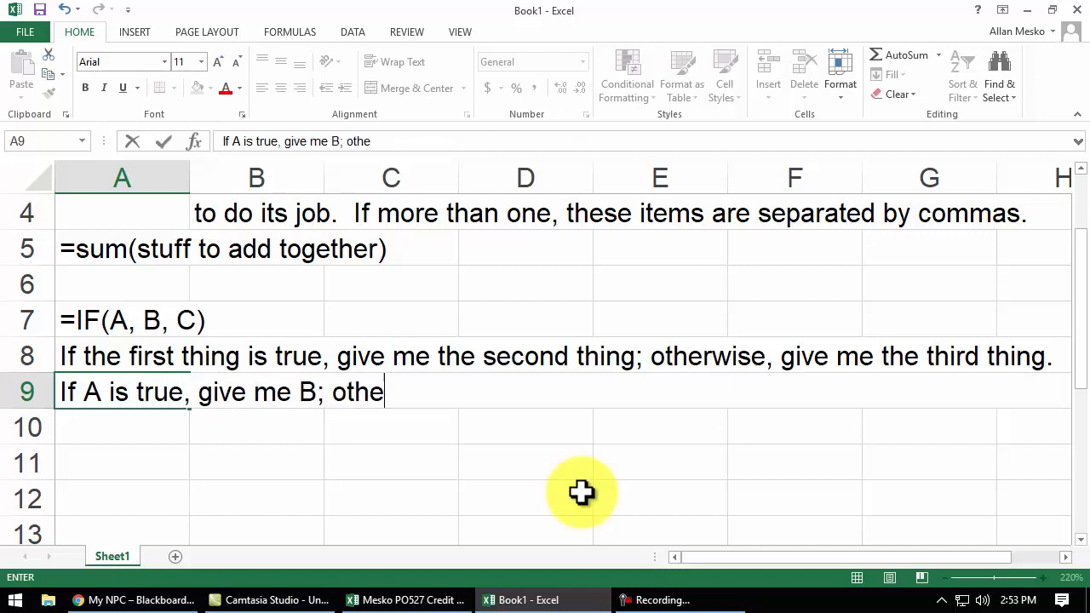
type("rwise, give ")
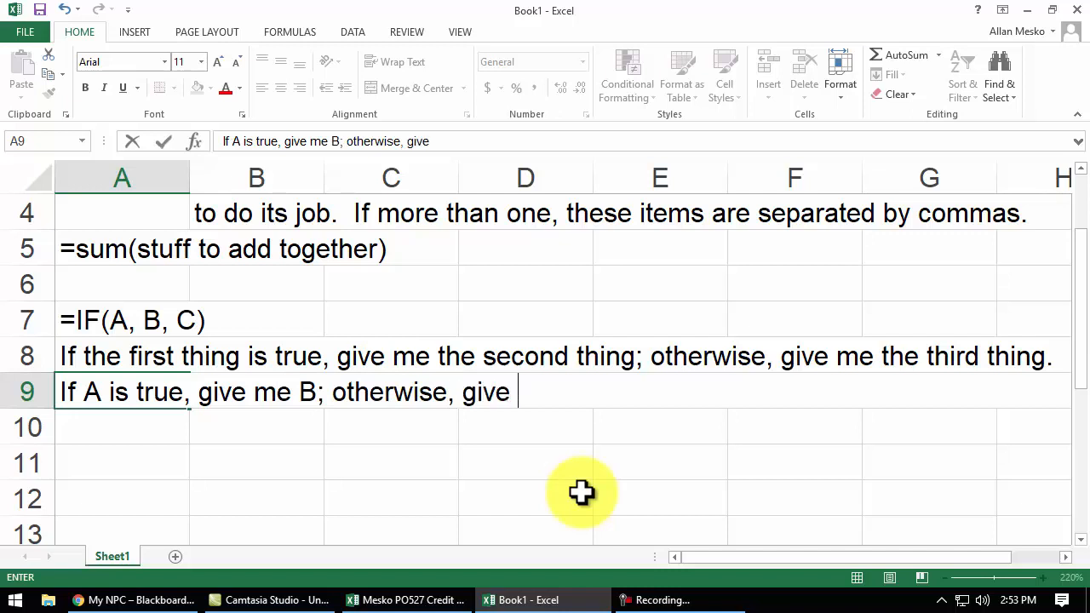
type("me C.")
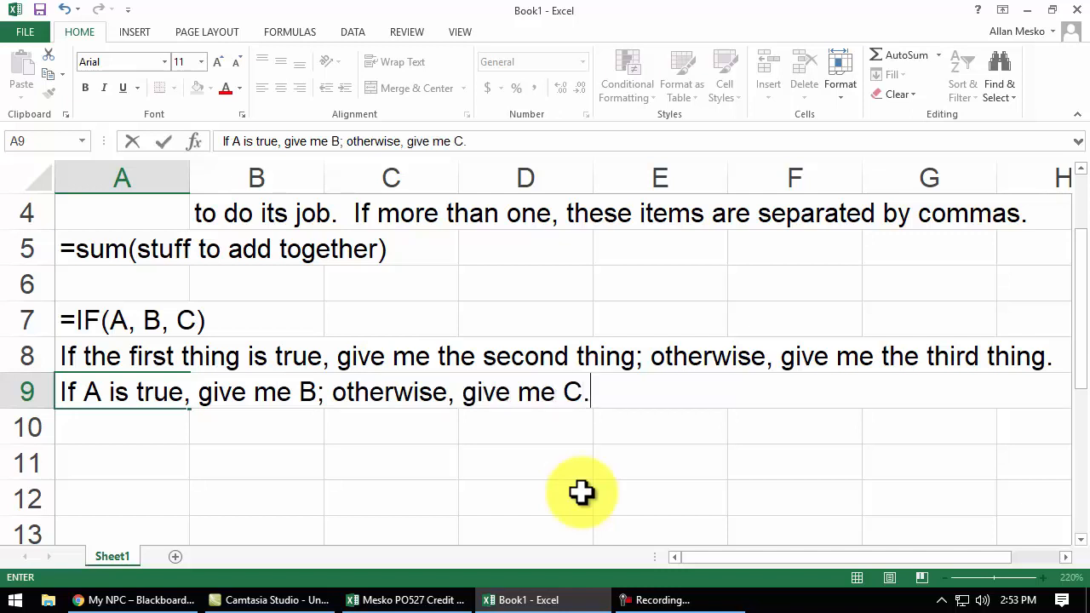
key("Return")
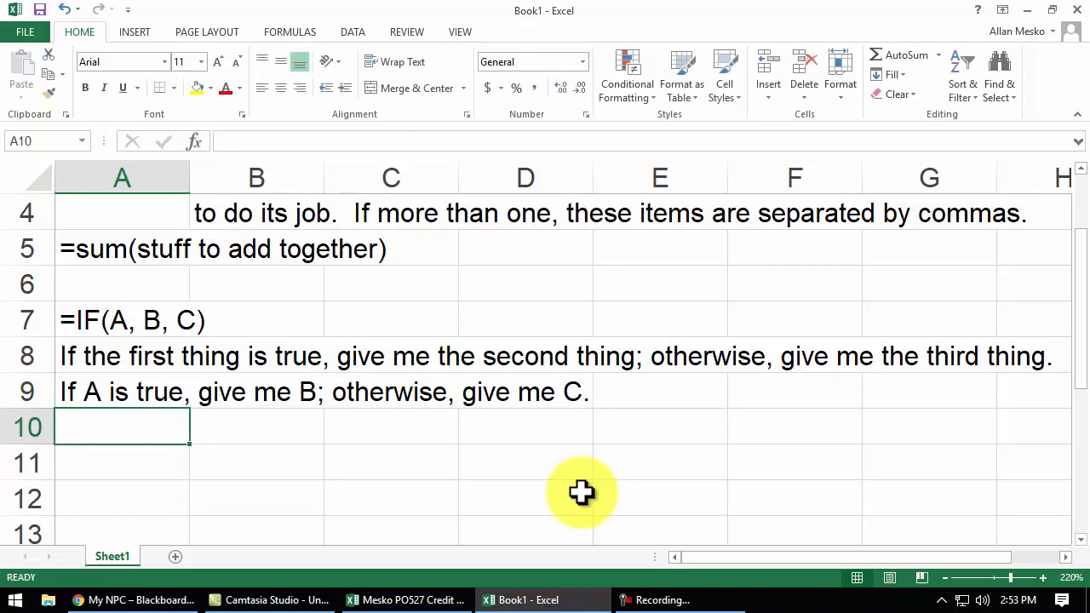
Enter the text "If A, then B, else C." in cell A10.
type("If ")
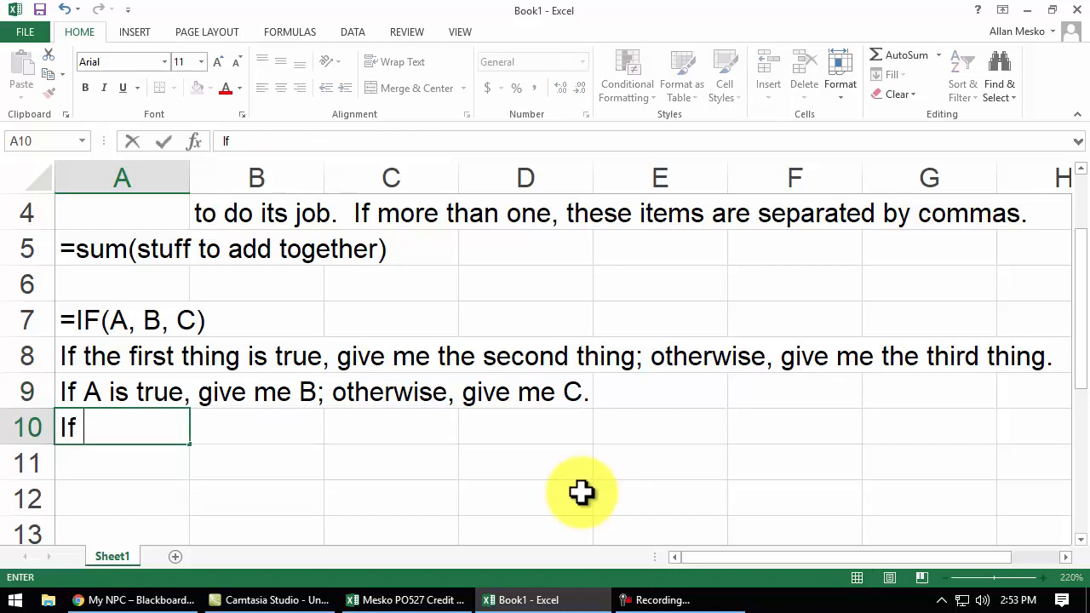
type("A, the")
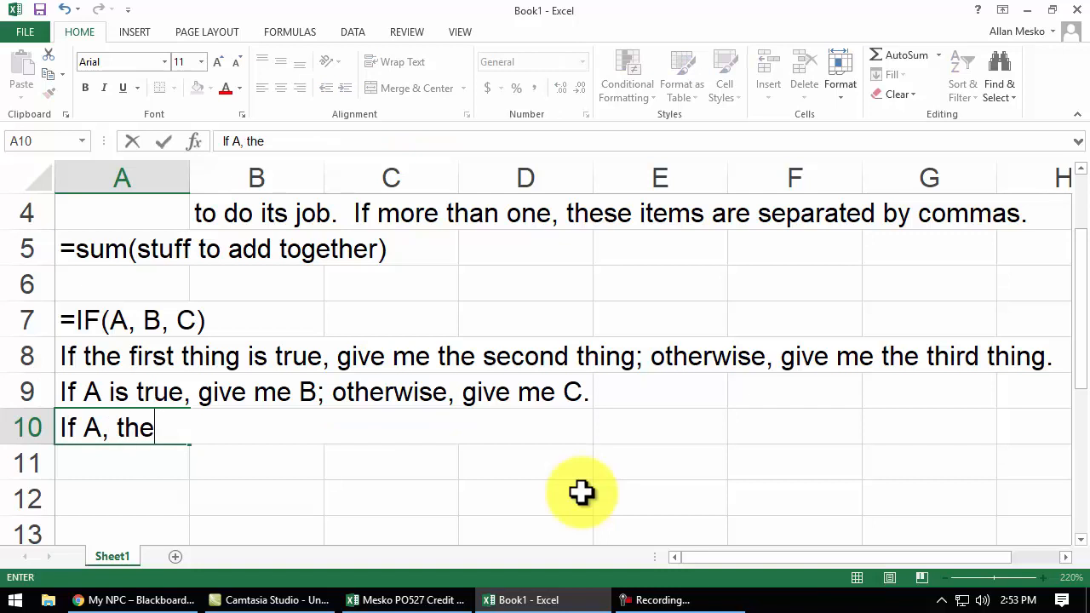
type("n B, else C.")
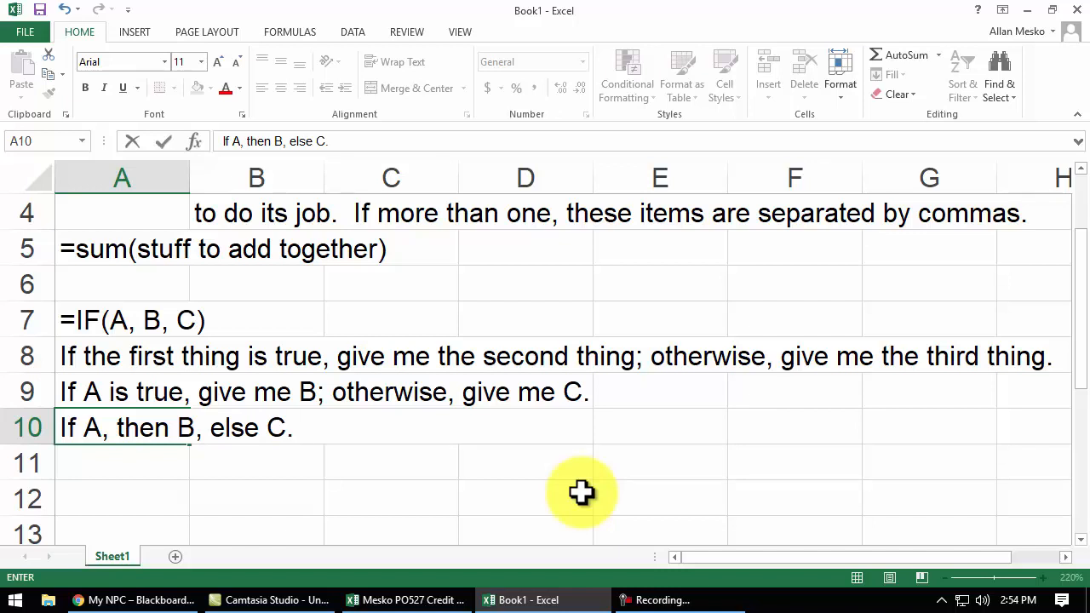
key("Return")
Enter the starting values 10 in cell A12 and 20 in cell A13.
scroll(483, 385, "down", 2)
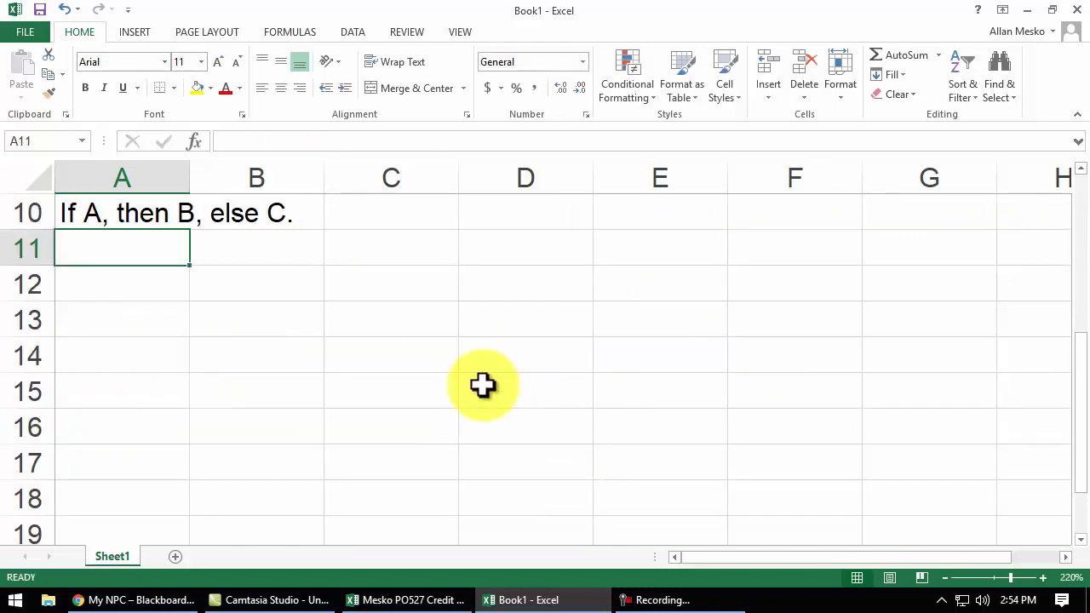
left_click(112, 281)
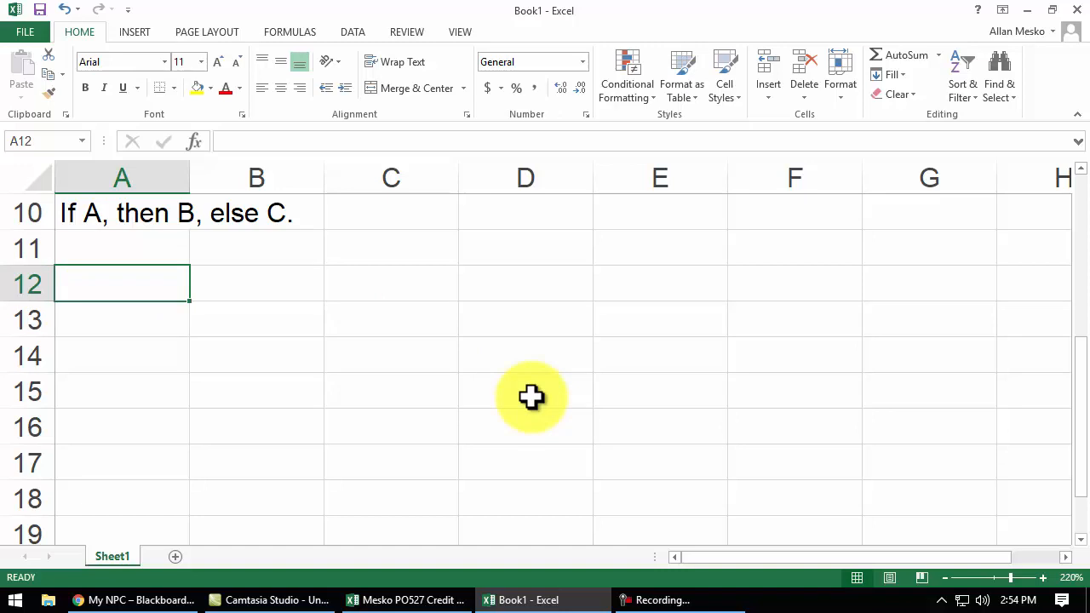
type("10")
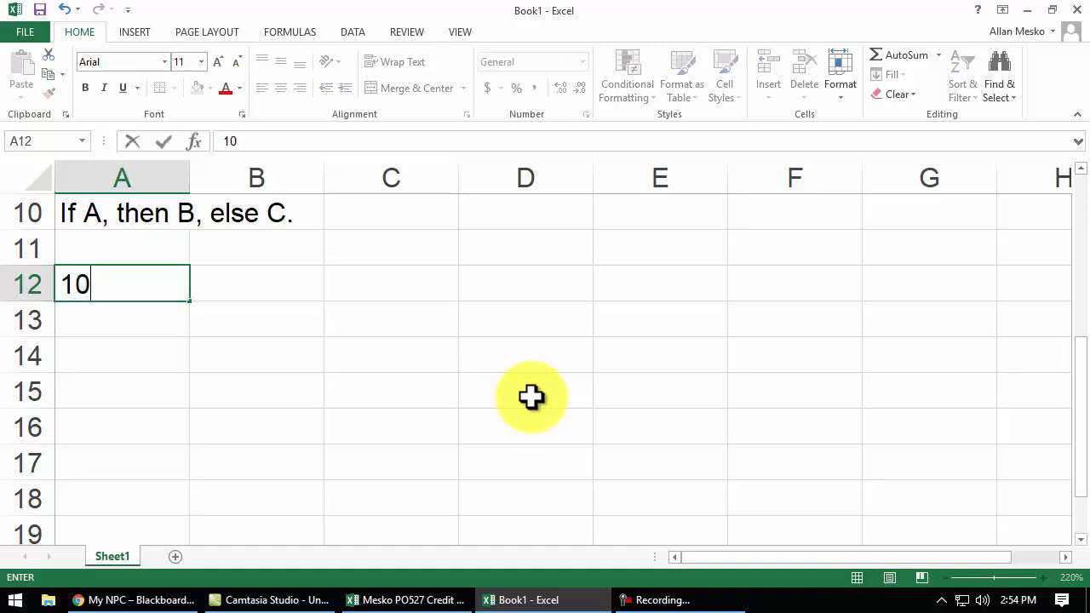
key("Return")
type("20")
key("Return")
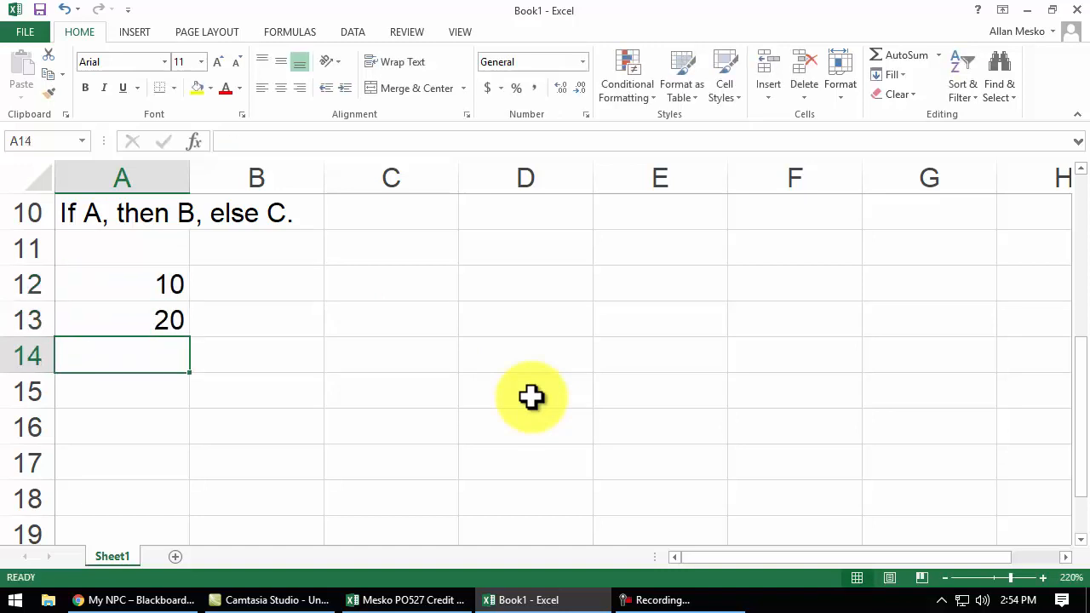
Extend the number series from A12:A13 down to 80 in cell A19.
left_click_drag(158, 284, 199, 431)
scroll(378, 441, "up", 2)
scroll(378, 442, "down", 2)
scroll(375, 450, "up", 1)
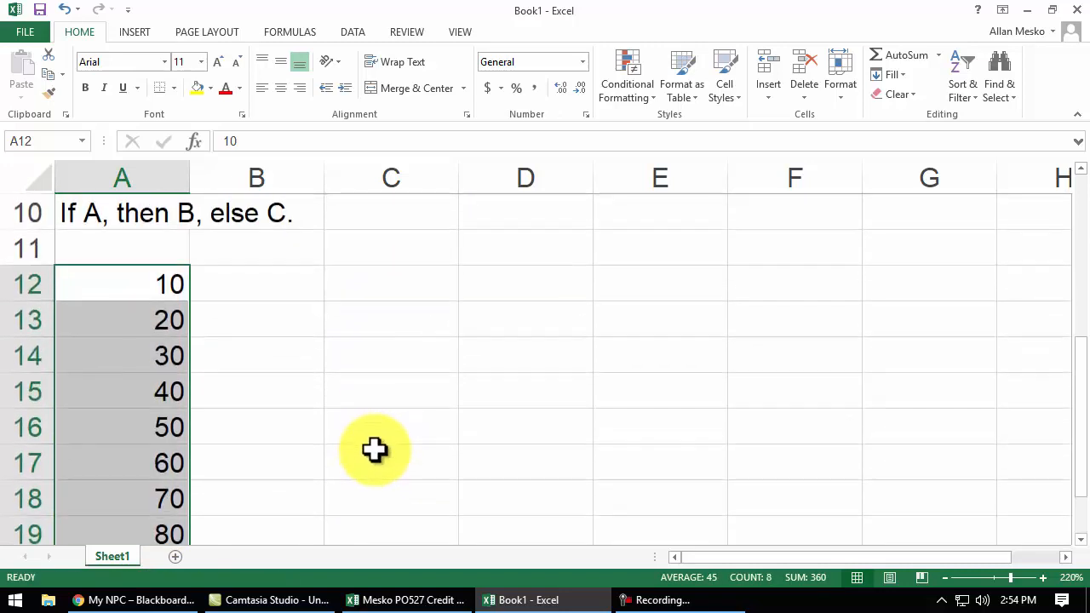
Enter the formula =IF(A12>=50,"BIG","small") in cell B12 to label the adjacent number.
left_click(1080, 540)
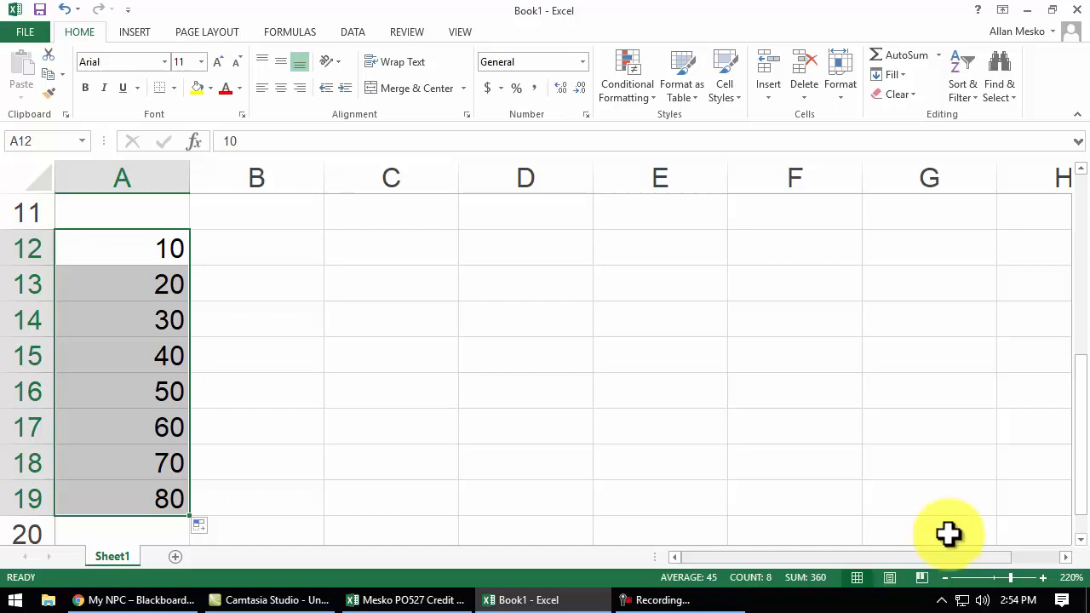
left_click(247, 251)
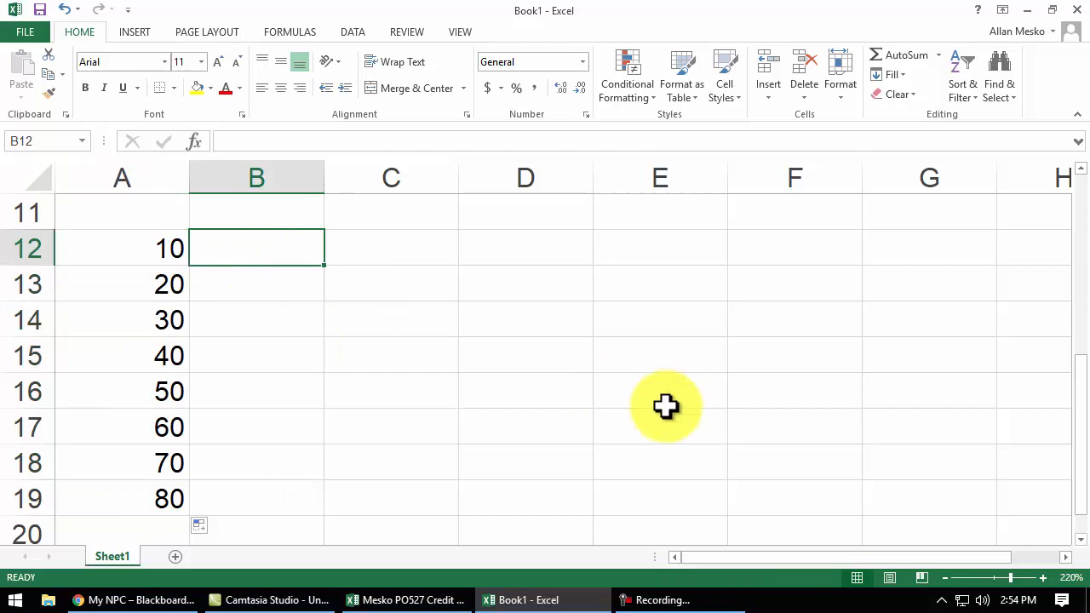
type("=if(")
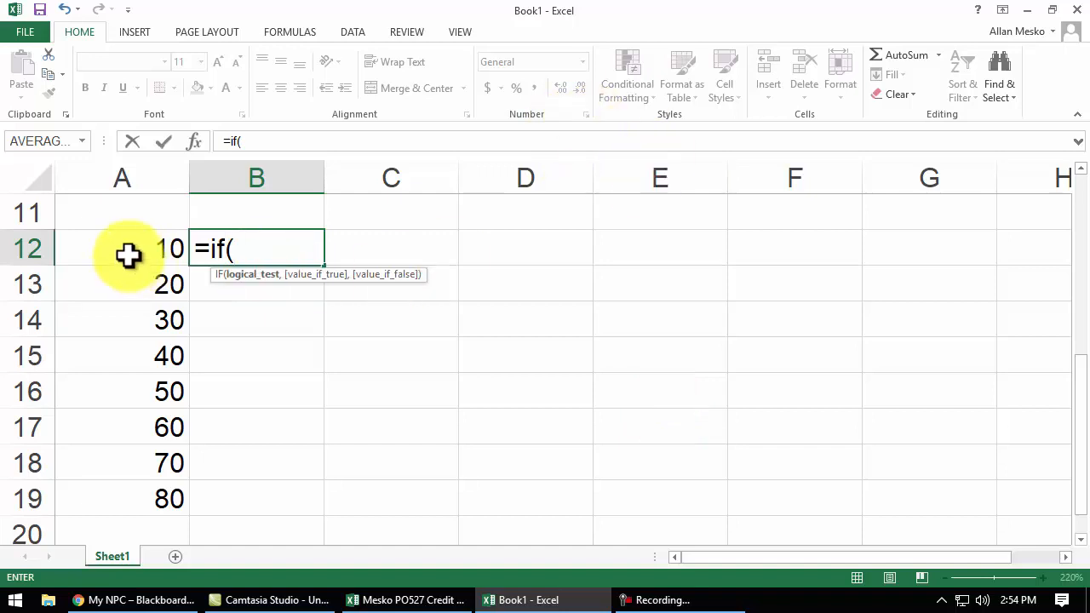
left_click(128, 254)
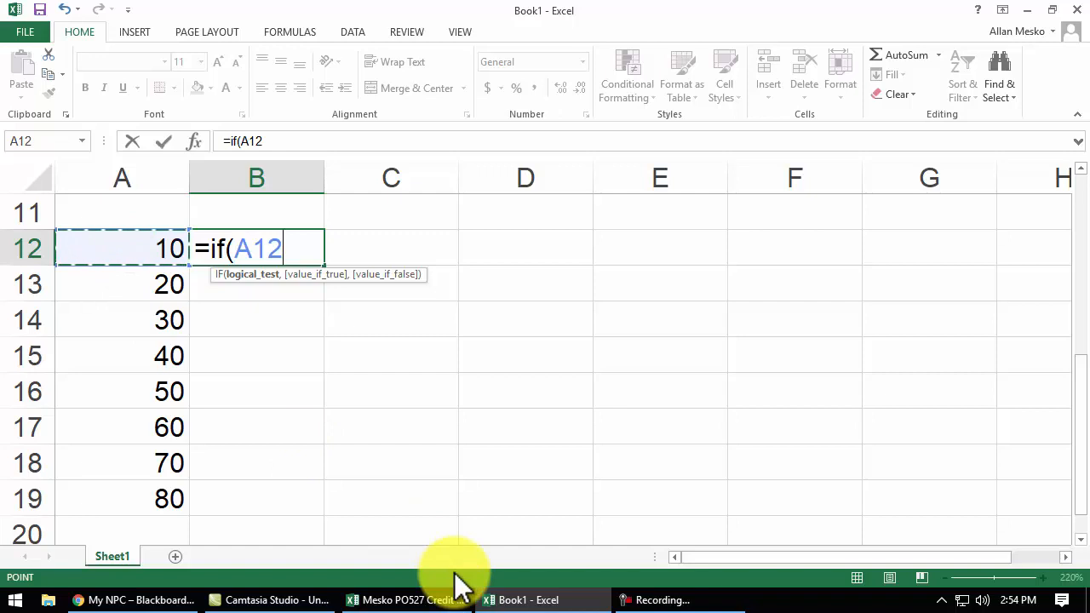
type(">")
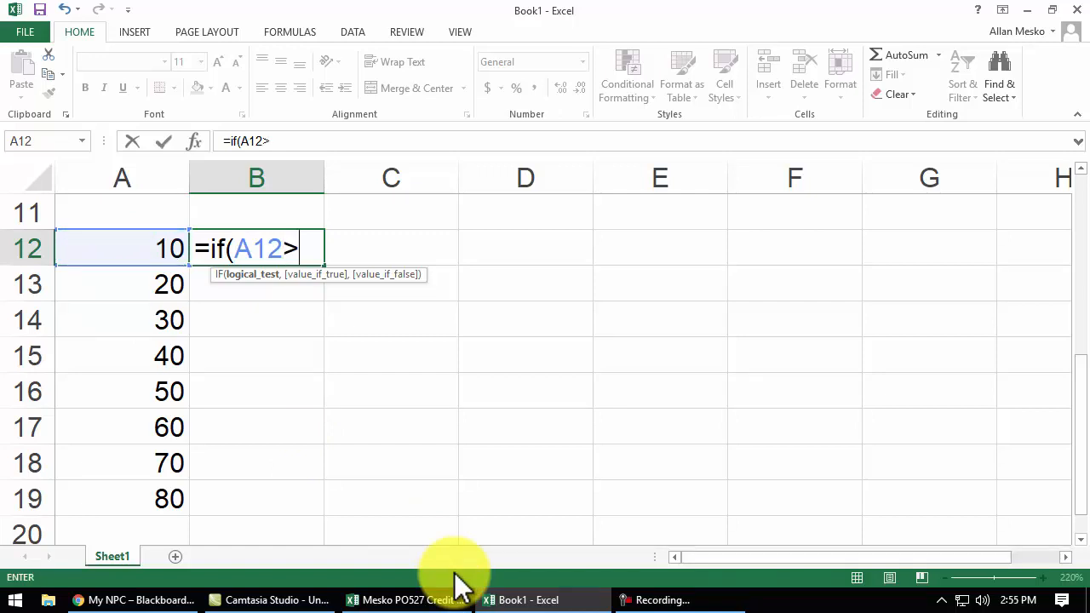
type("=50")
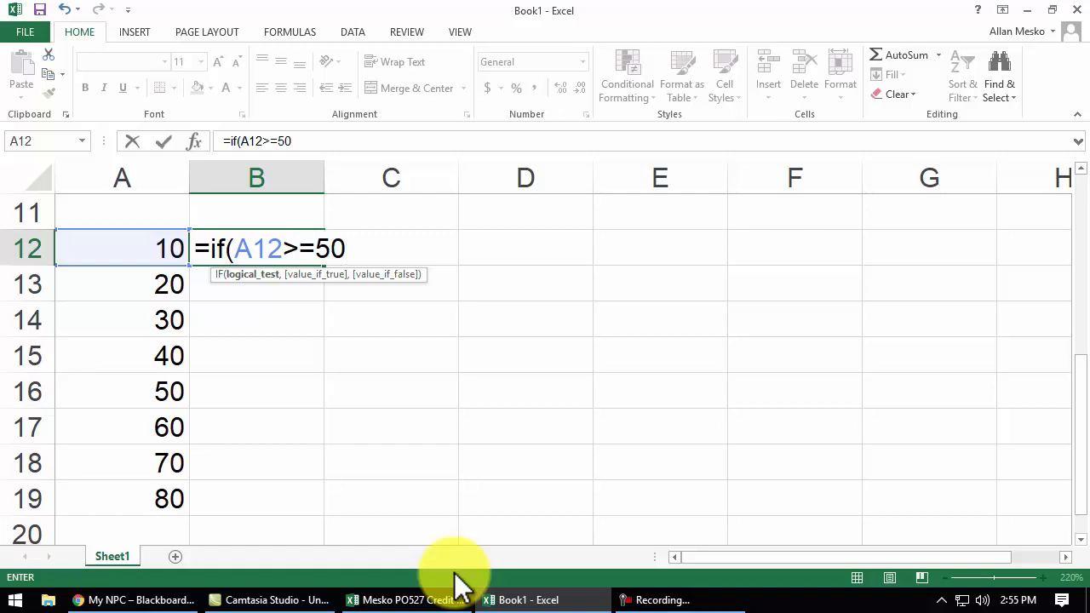
type(",")
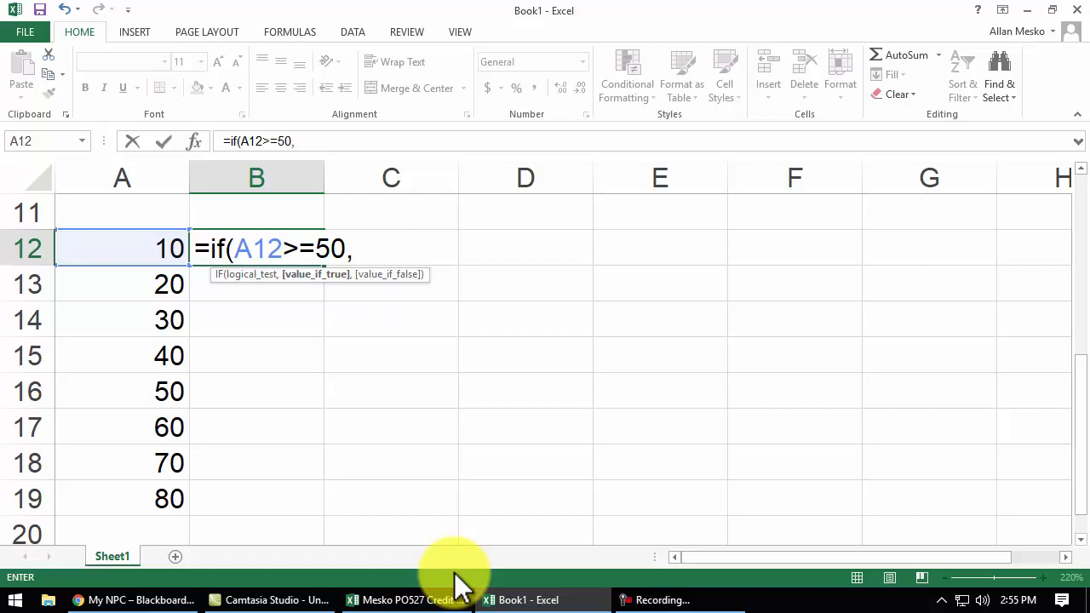
type("\"BIG\"")
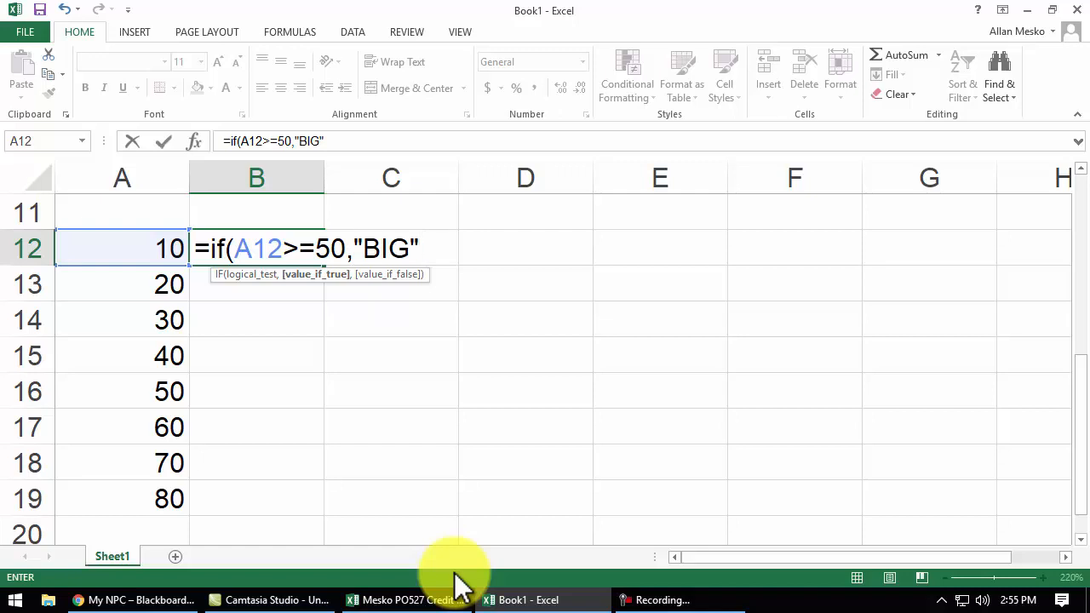
type(",")
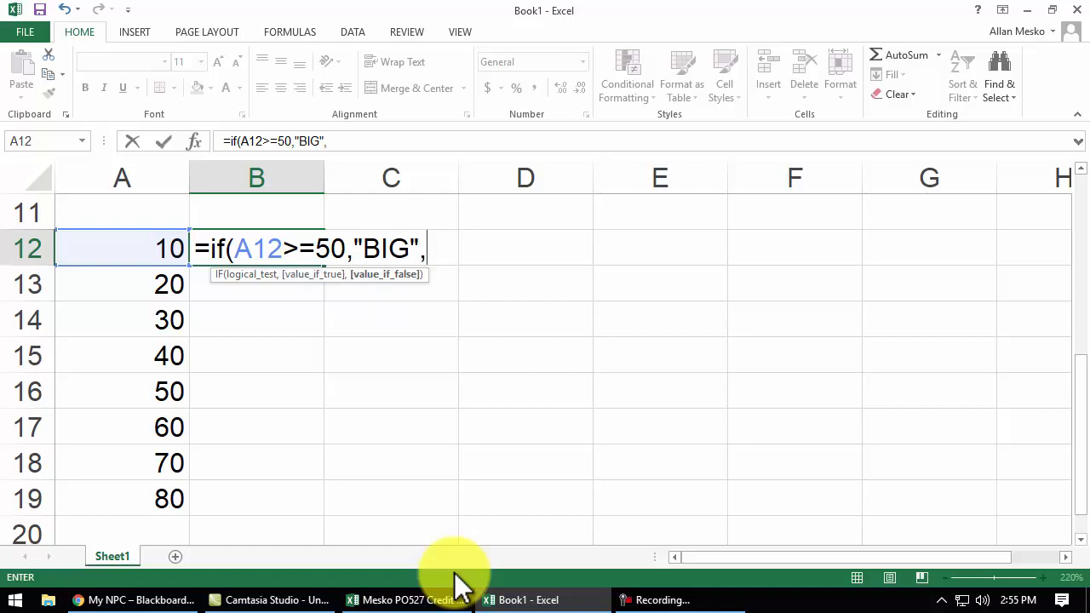
type("\"small\"")
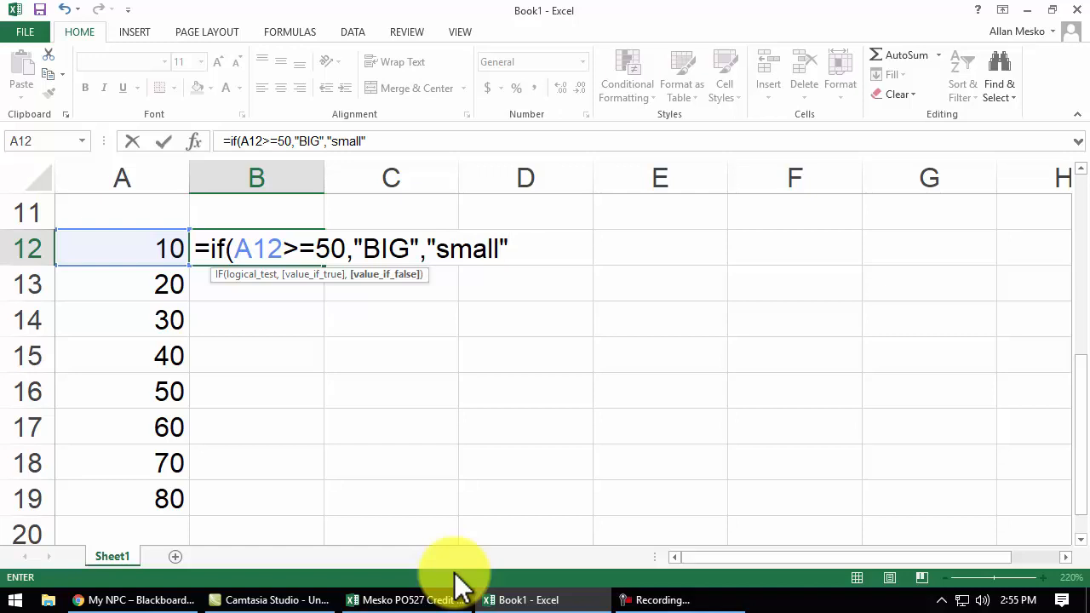
key("Return")
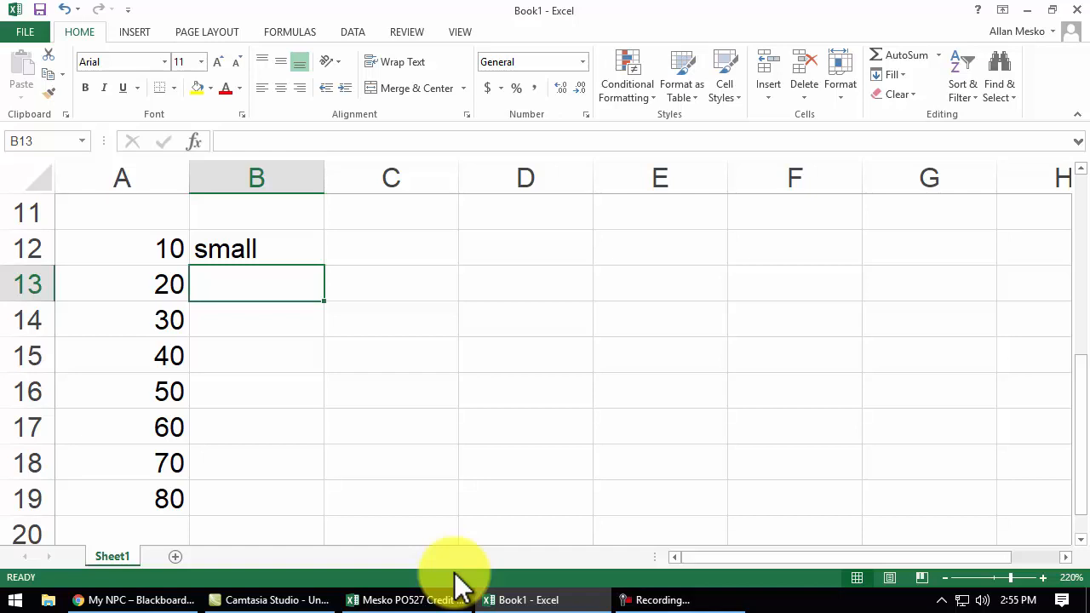
Fill the IF formula from cell B12 down through B19.
left_click(271, 247)
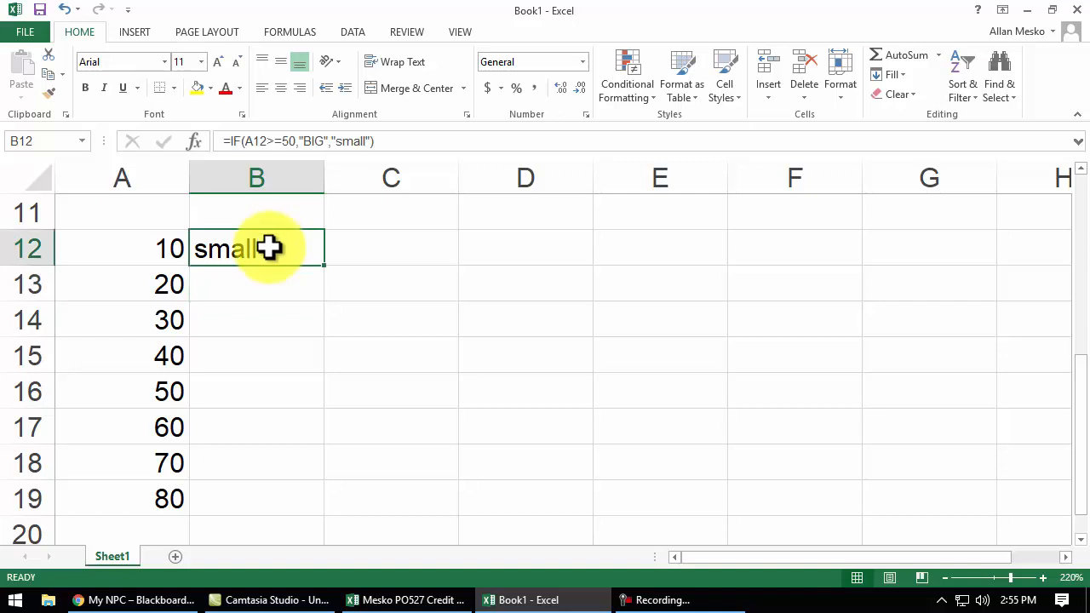
double_click(324, 266)
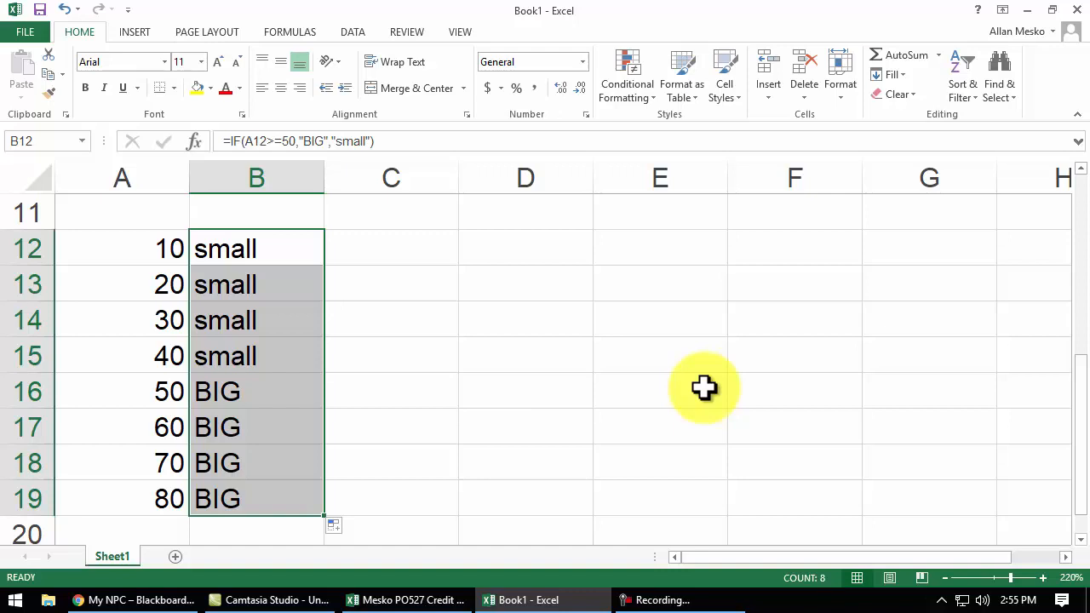
left_click(1080, 536)
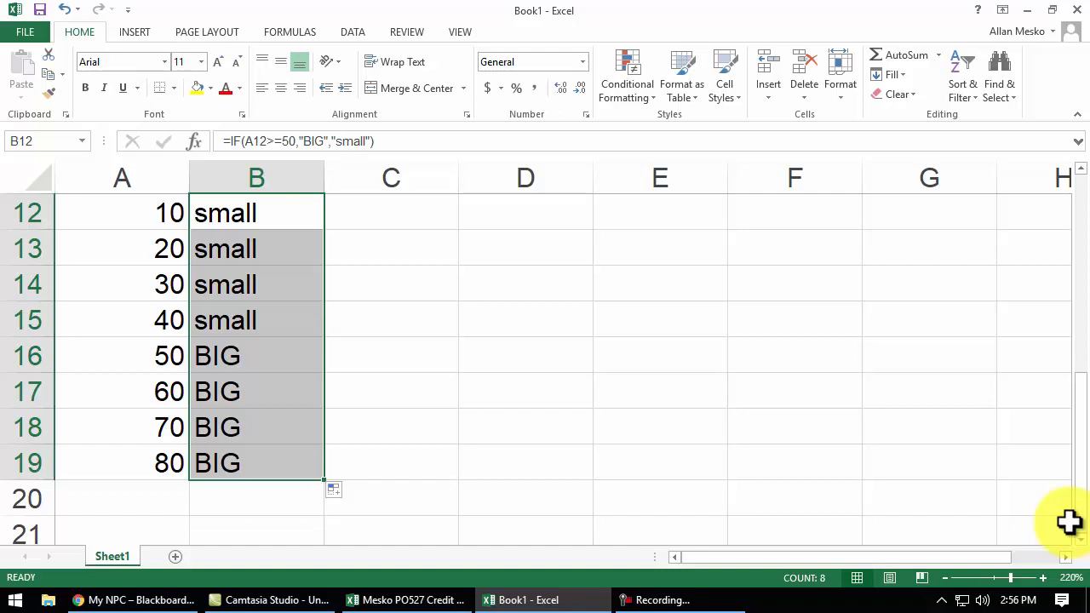
scroll(995, 506, "up", 1)
scroll(966, 526, "down", 1)
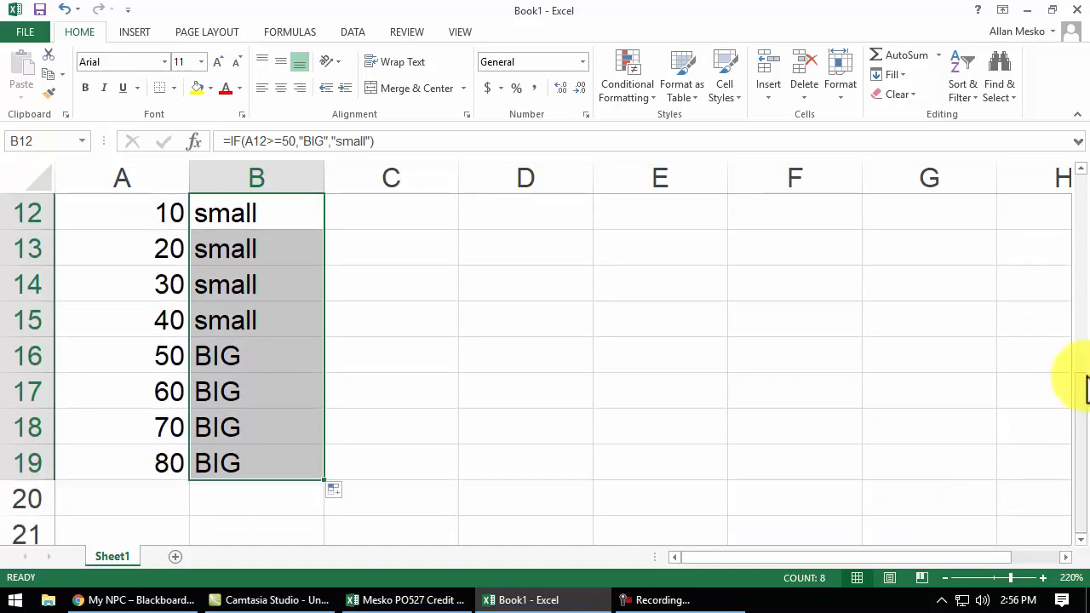
left_click(1080, 169)
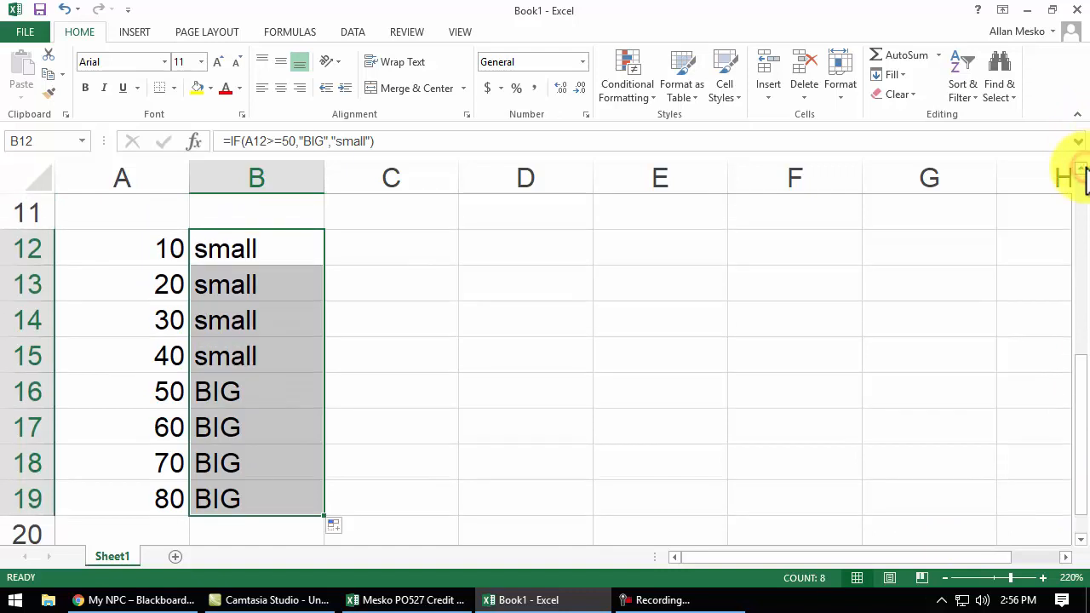
left_click_drag(385, 139, 208, 138)
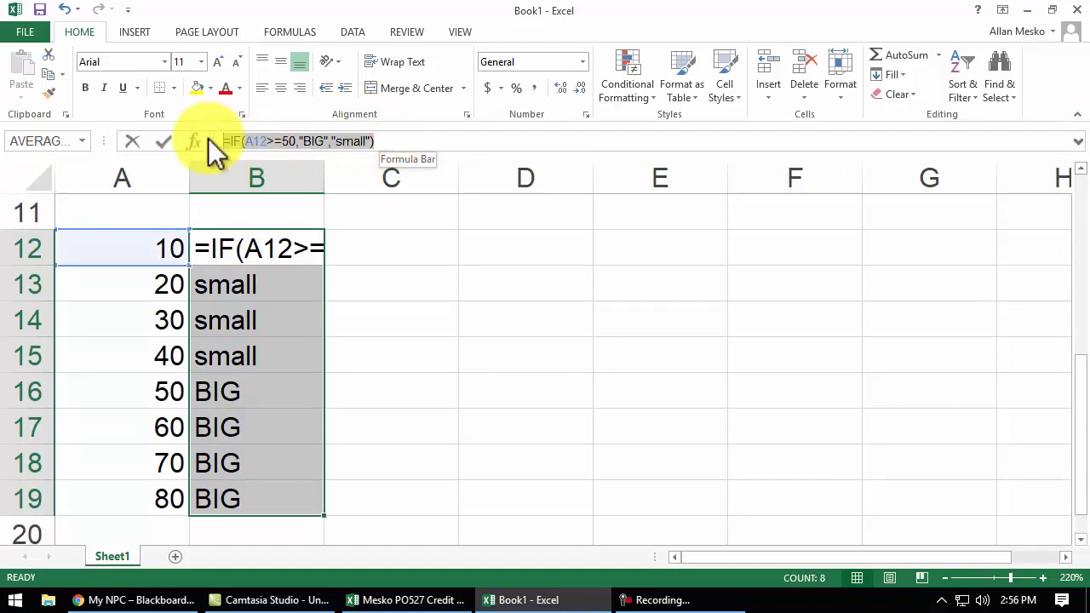
type("=")
left_click(391, 252)
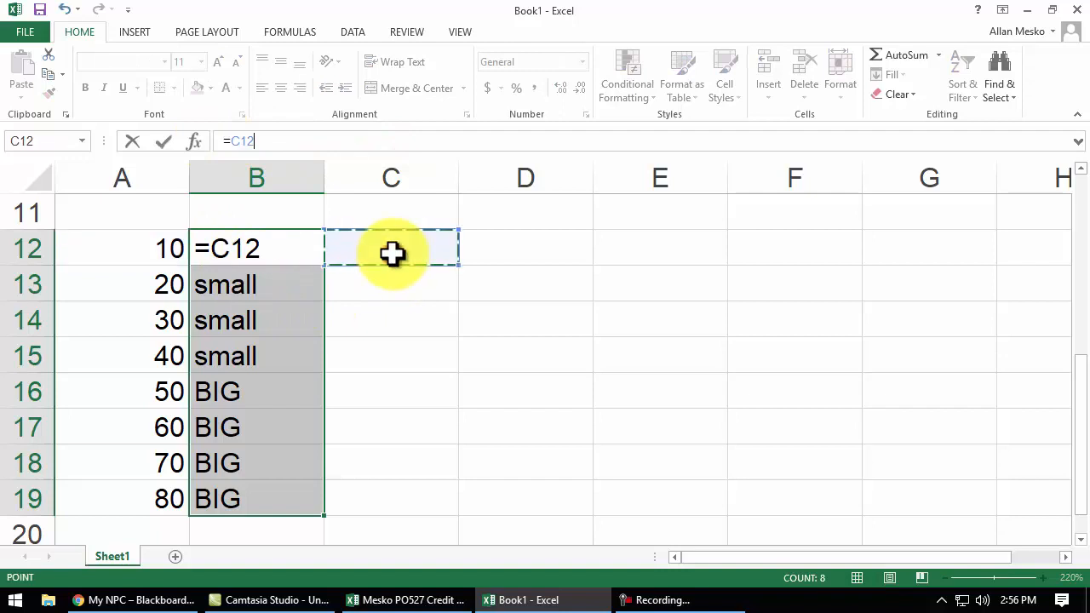
key("Escape")
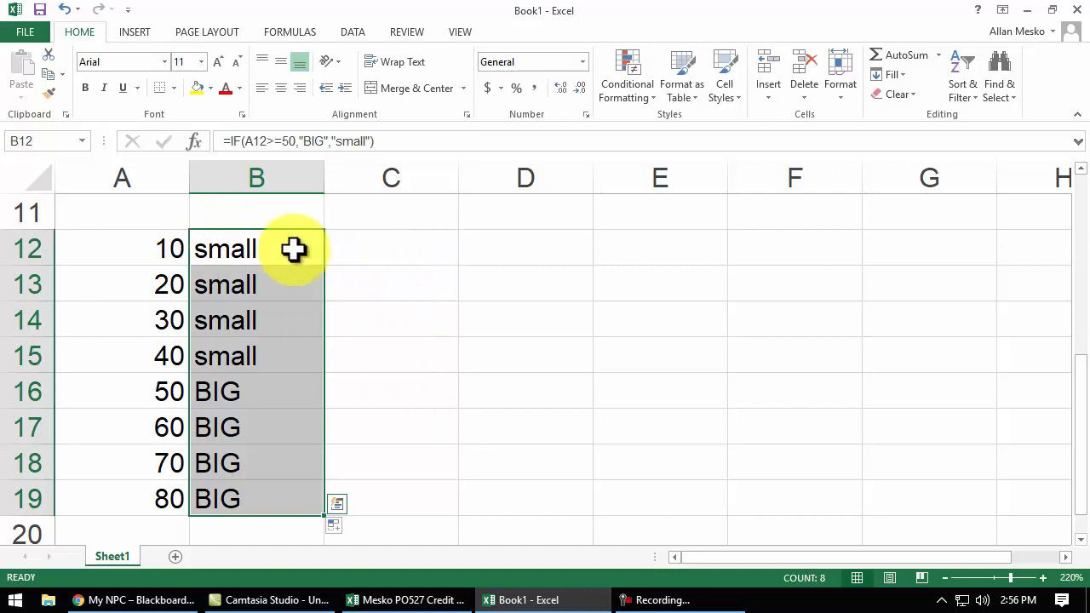
Enter the formula =IF(A12<50,"small","BIG") in cell C12 as the reversed version of the size test.
left_click(345, 247)
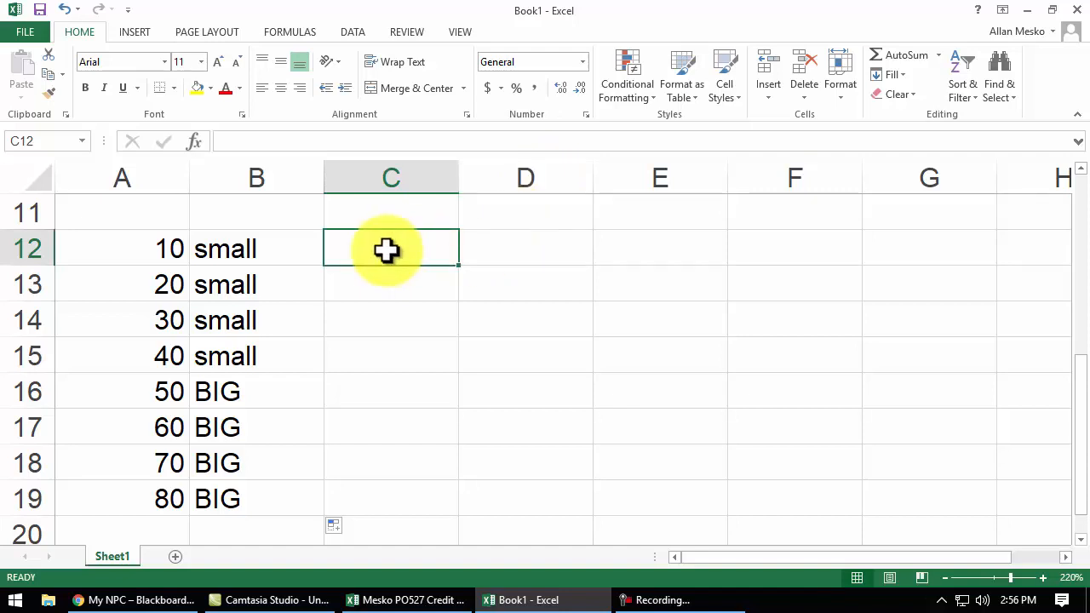
double_click(356, 253)
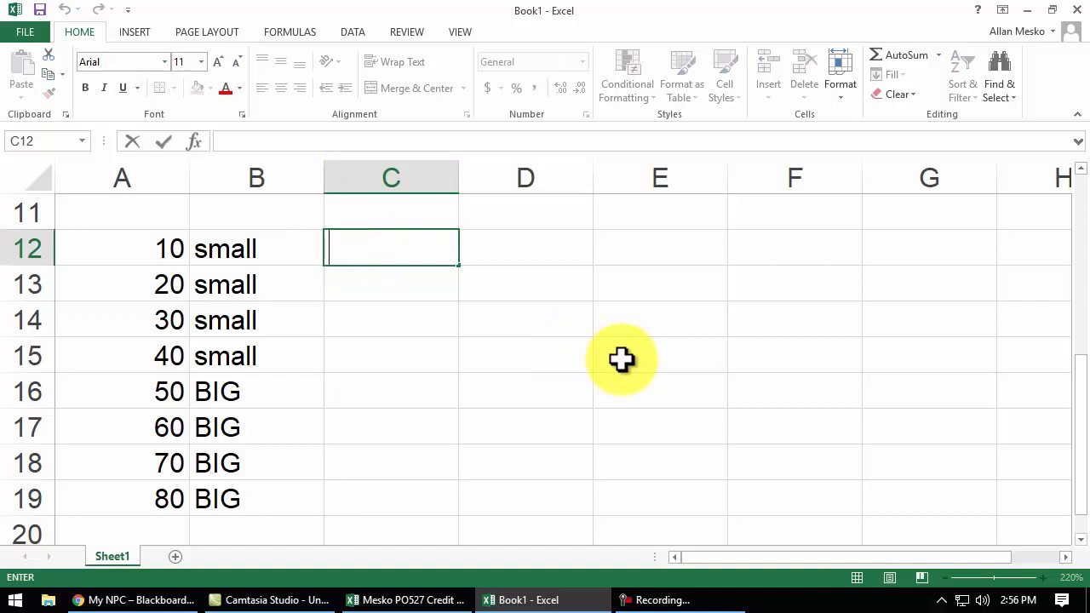
type("=if(")
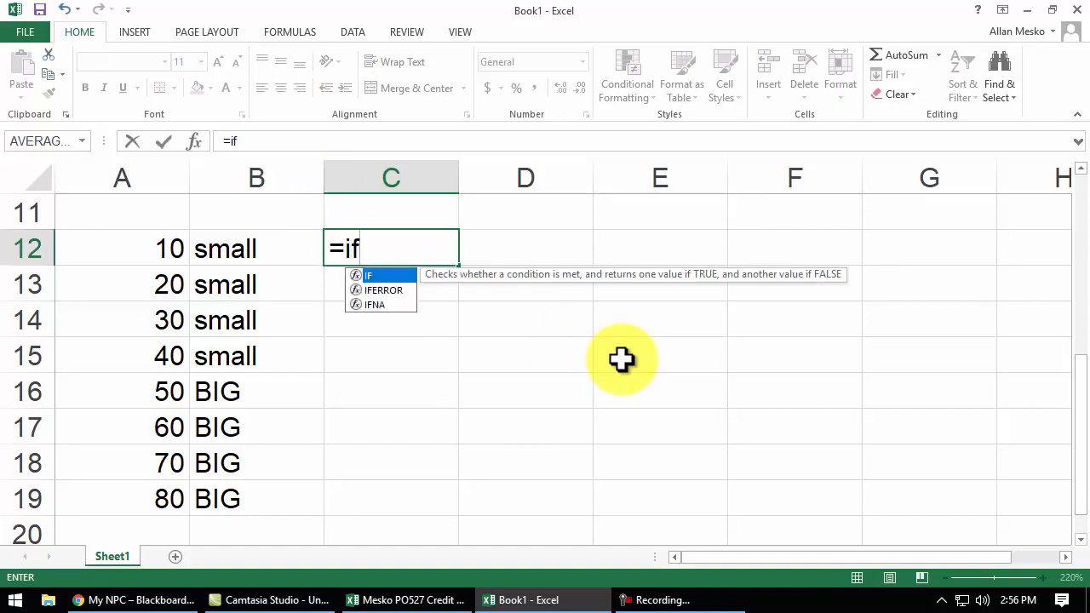
left_click(151, 248)
type("<50")
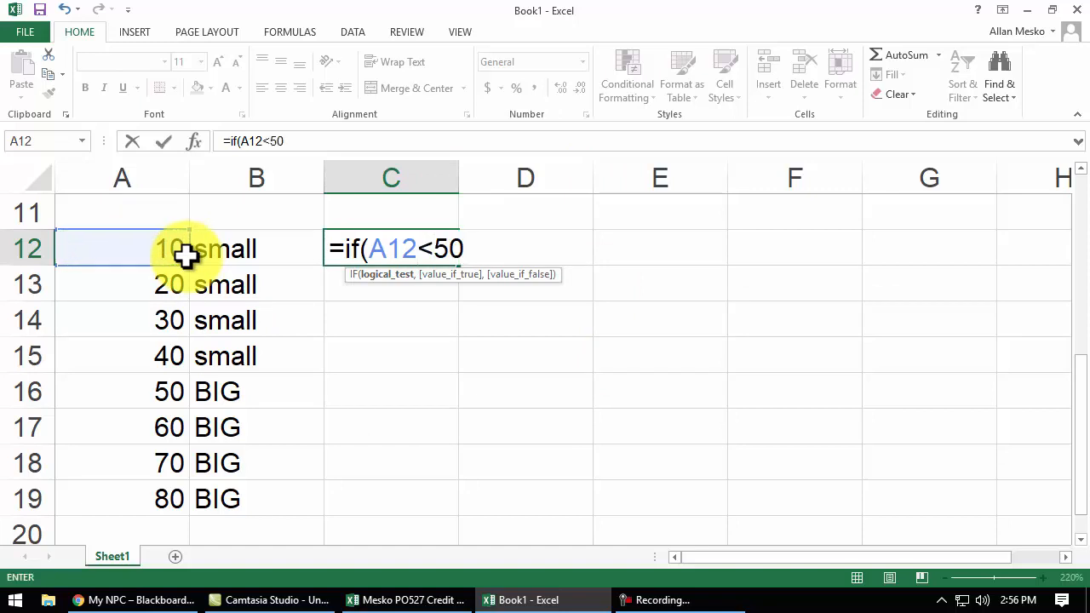
type(",\"small\",")
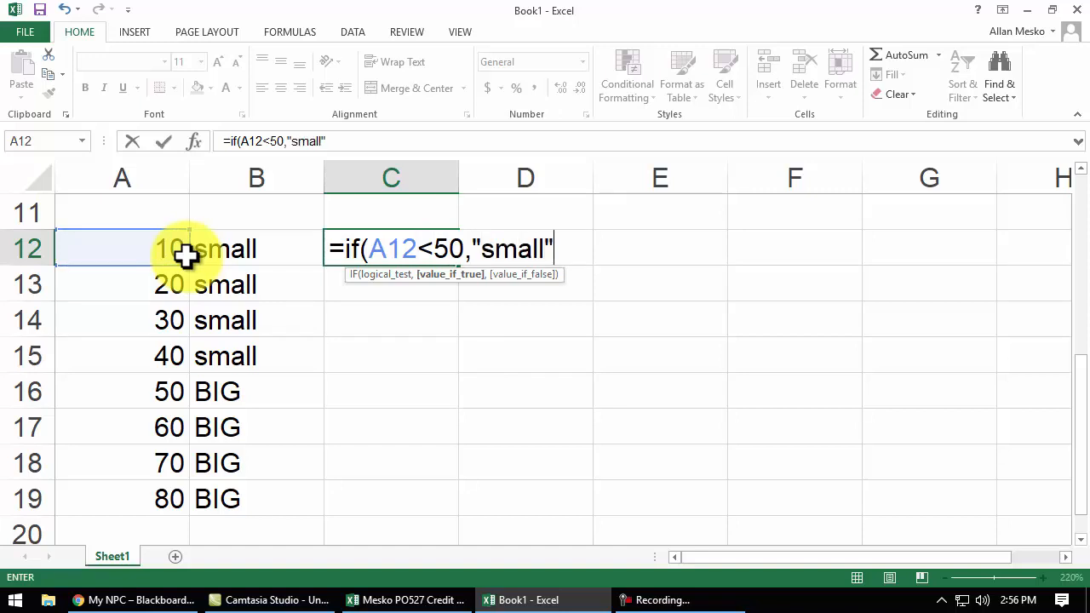
type("\"BIG")
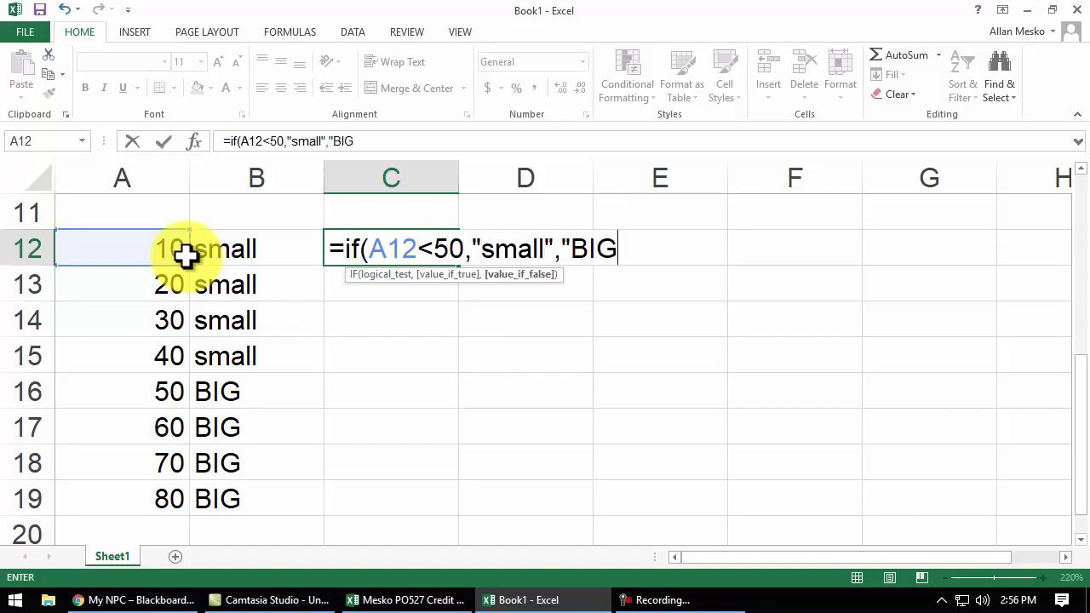
type("\")")
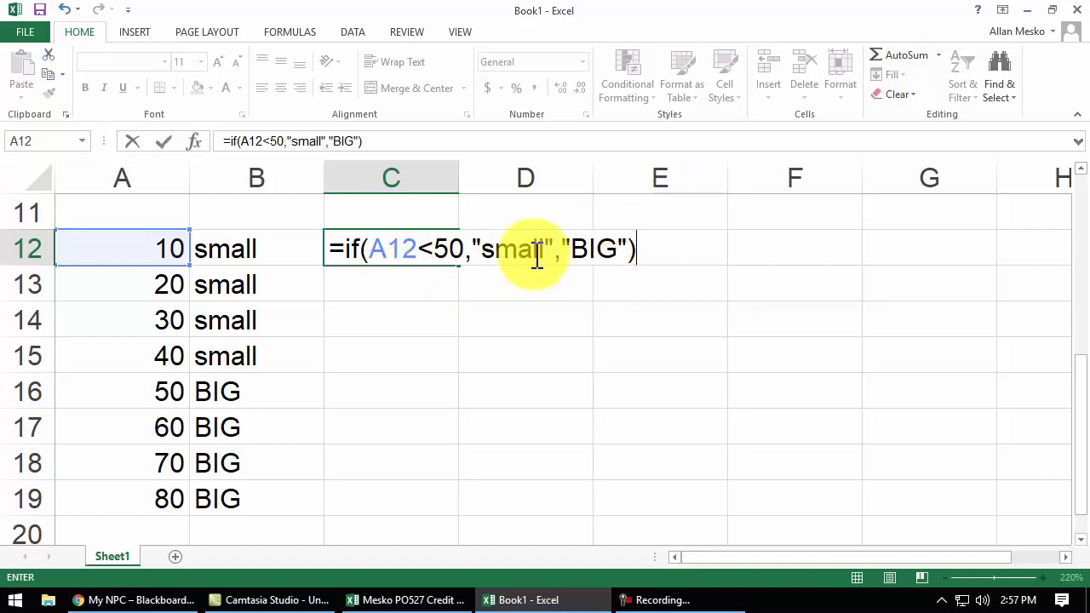
double_click(401, 249)
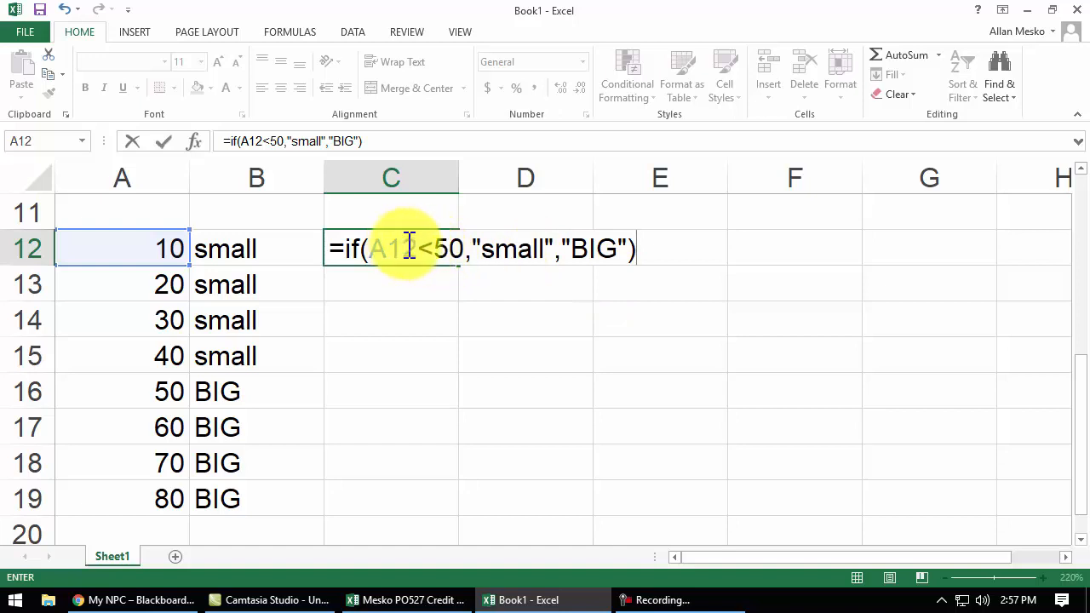
double_click(516, 239)
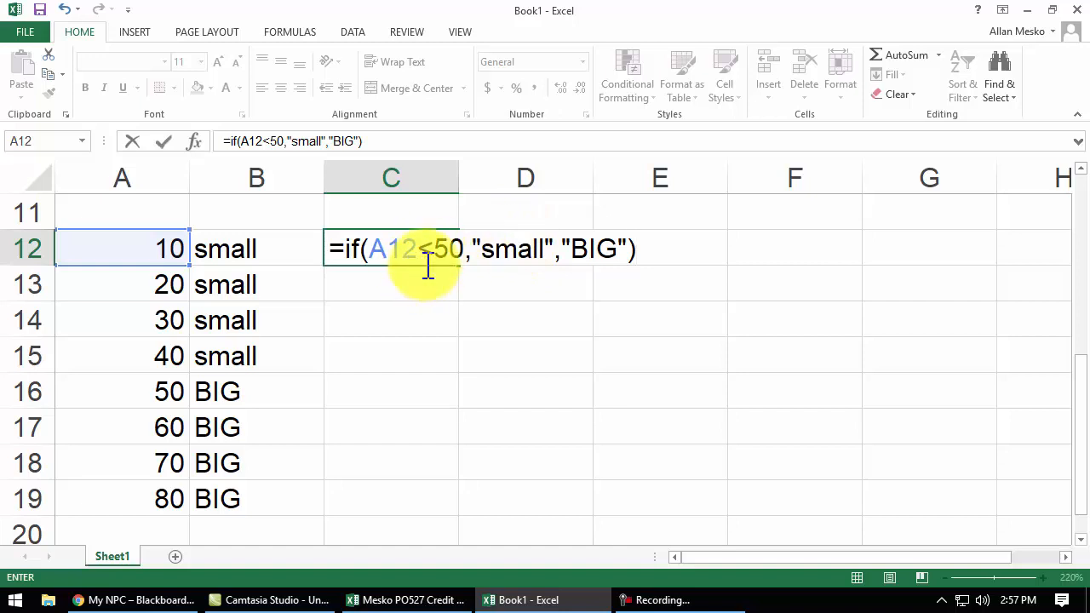
key("Return")
Fill the reversed IF formula from cell C12 down through C19.
left_click(405, 252)
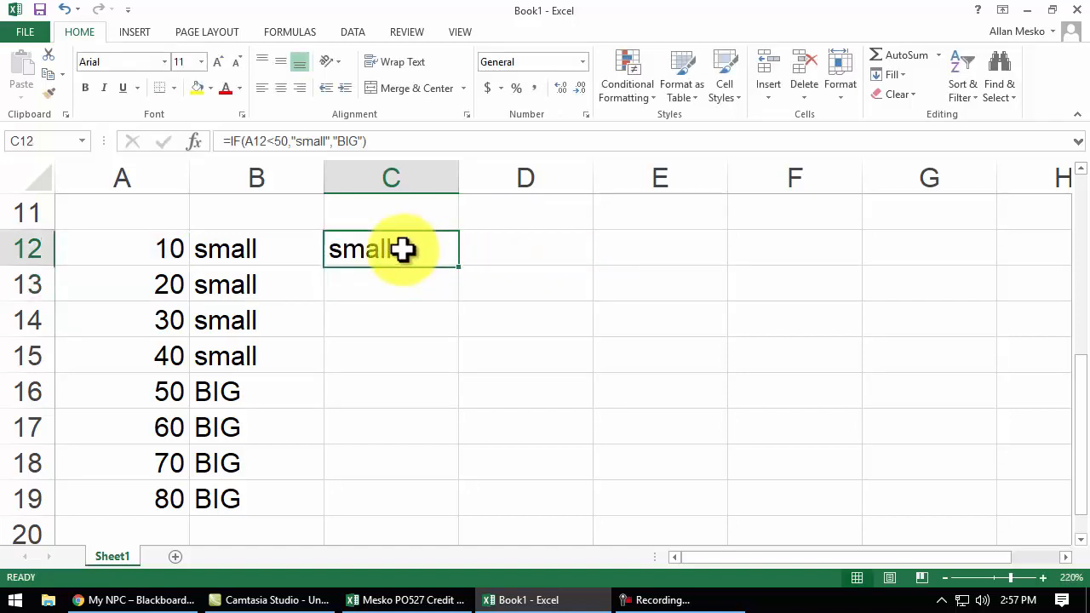
double_click(459, 264)
key("ctrl+c")
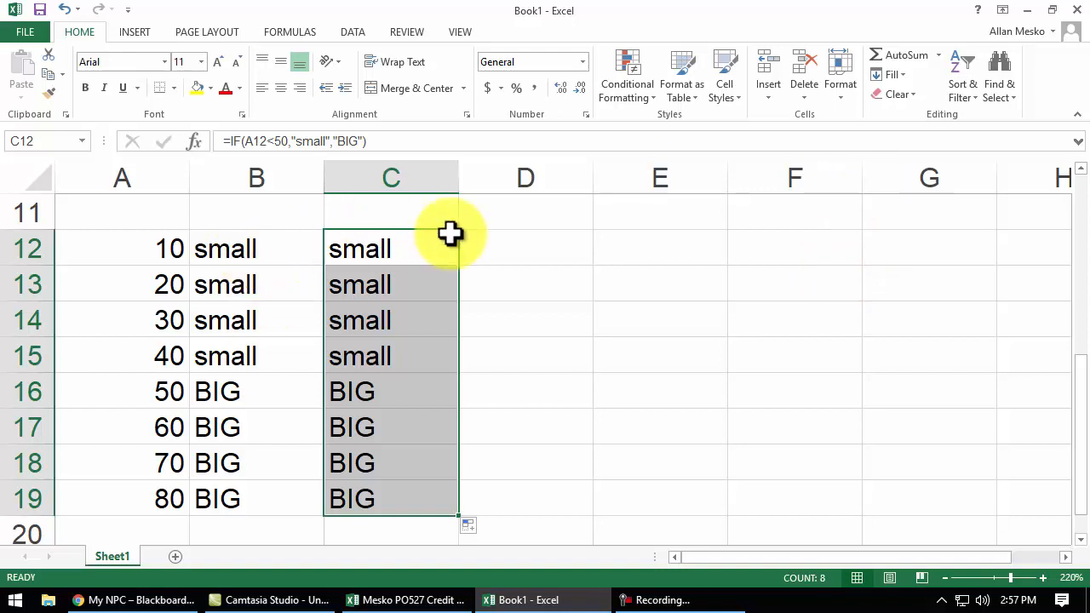
Compare the IF formula in cell B12 with the reversed one in cell C12.
left_click(241, 252)
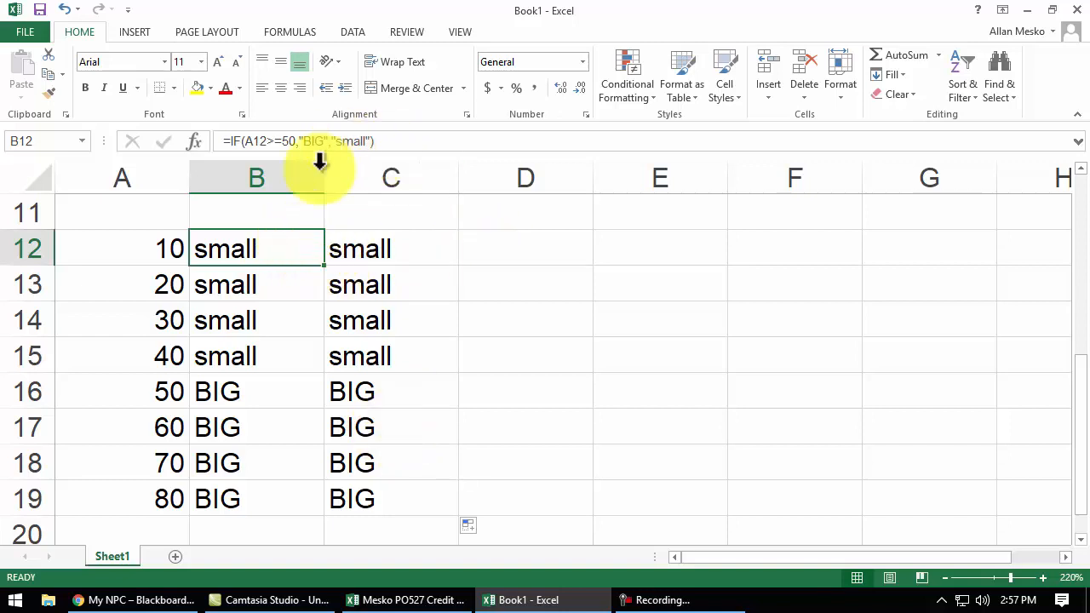
right_click(398, 183)
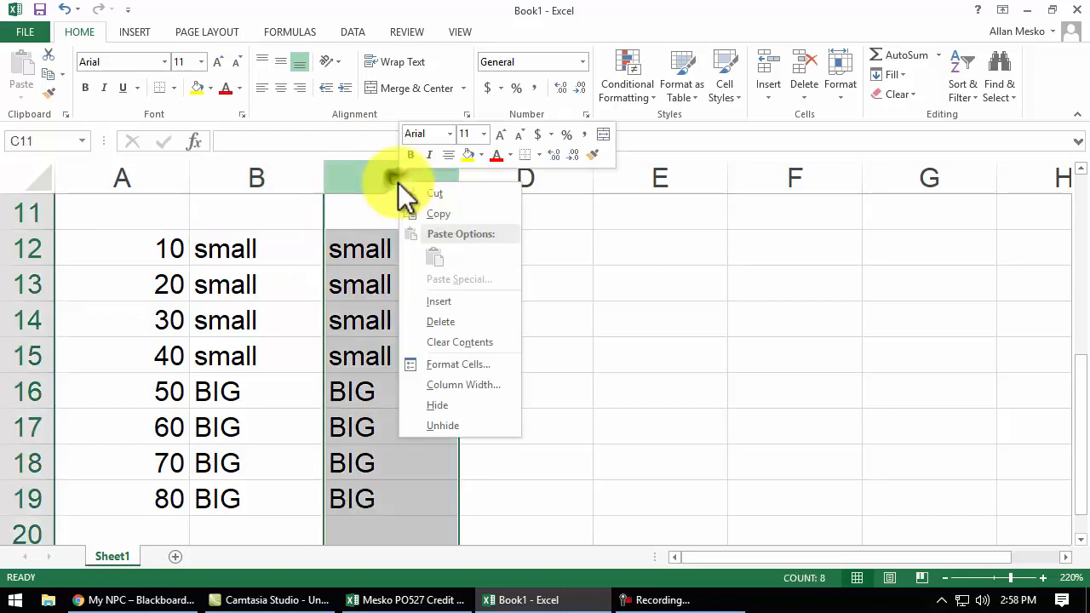
left_click(586, 216)
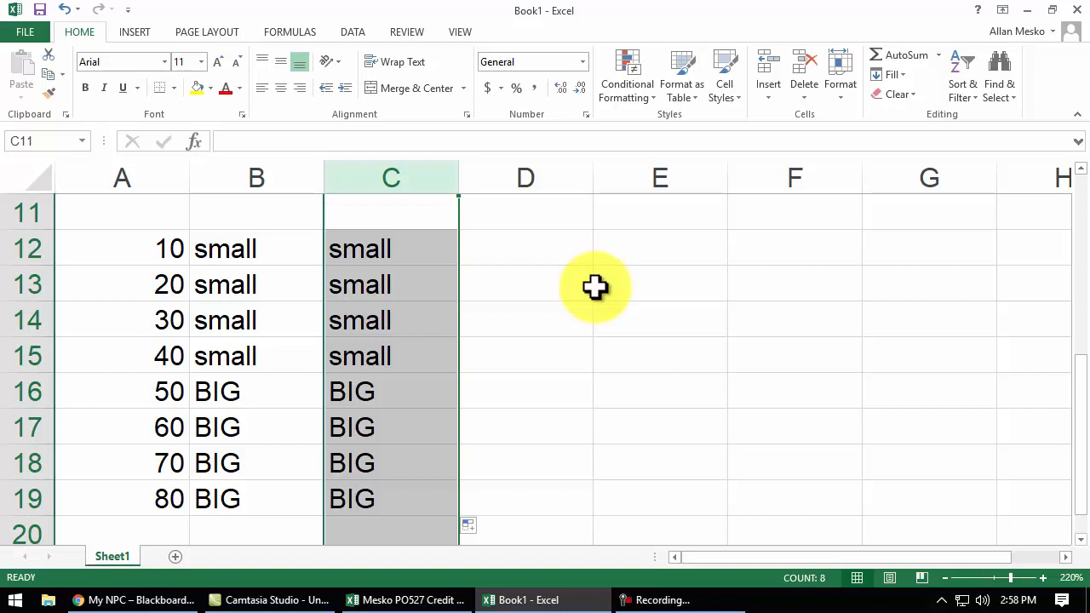
scroll(550, 370, "down", 3)
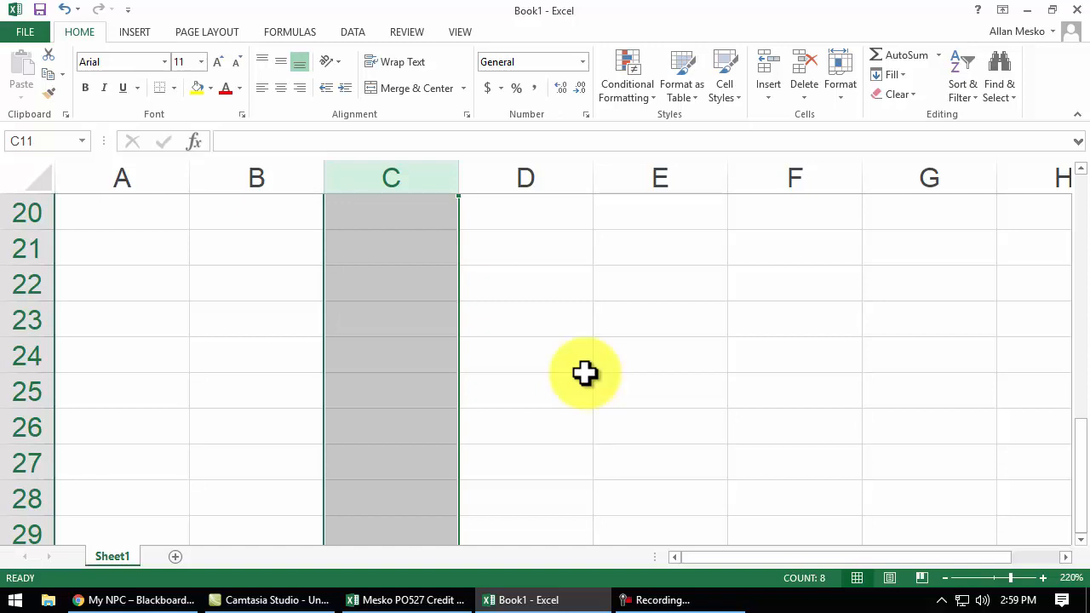
key("ctrl+v")
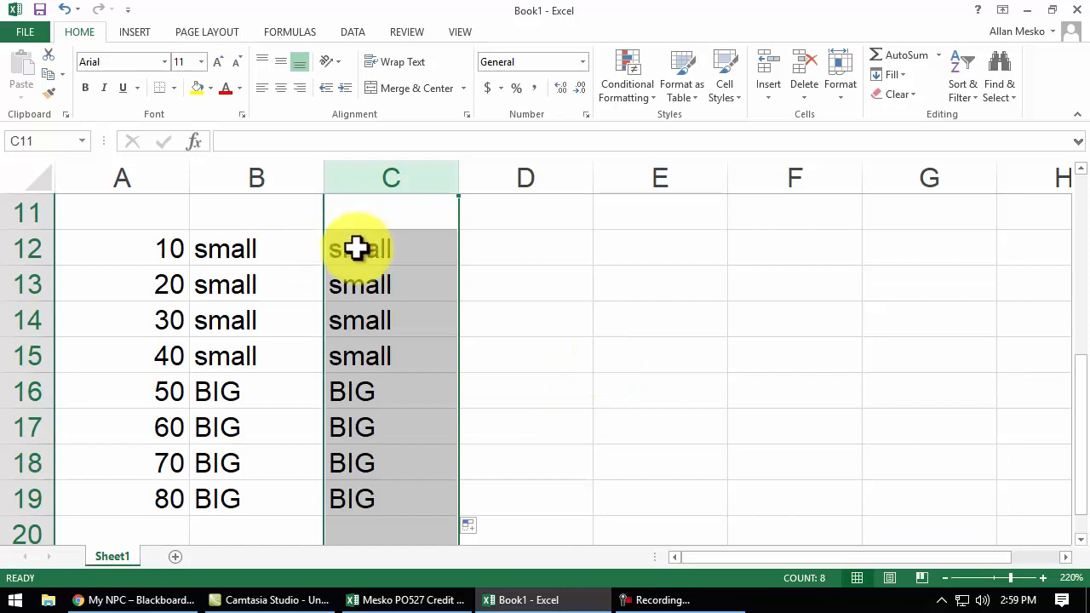
left_click(356, 248)
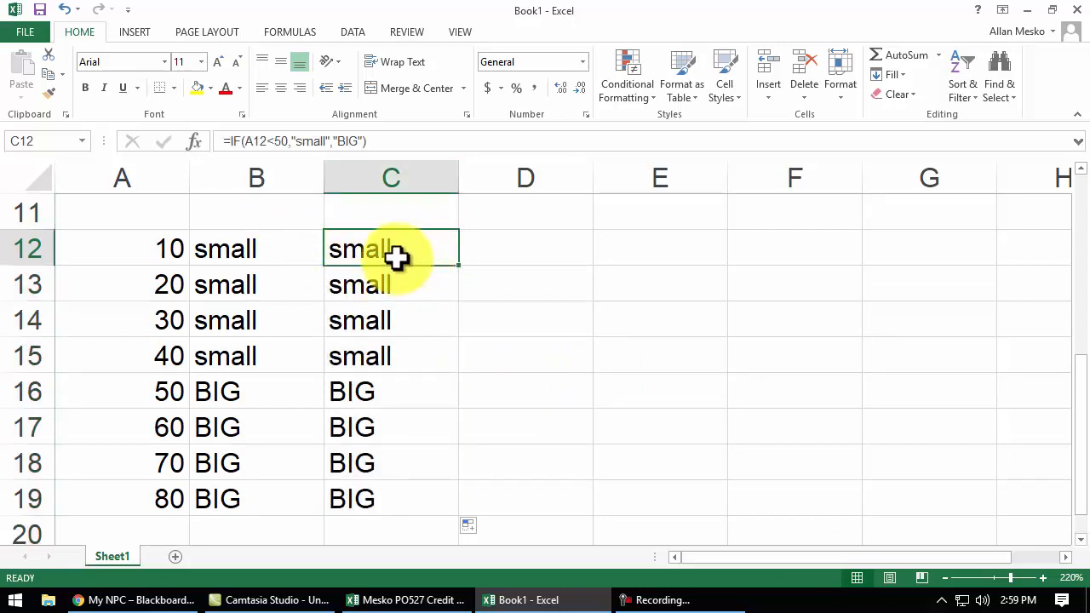
left_click(319, 140)
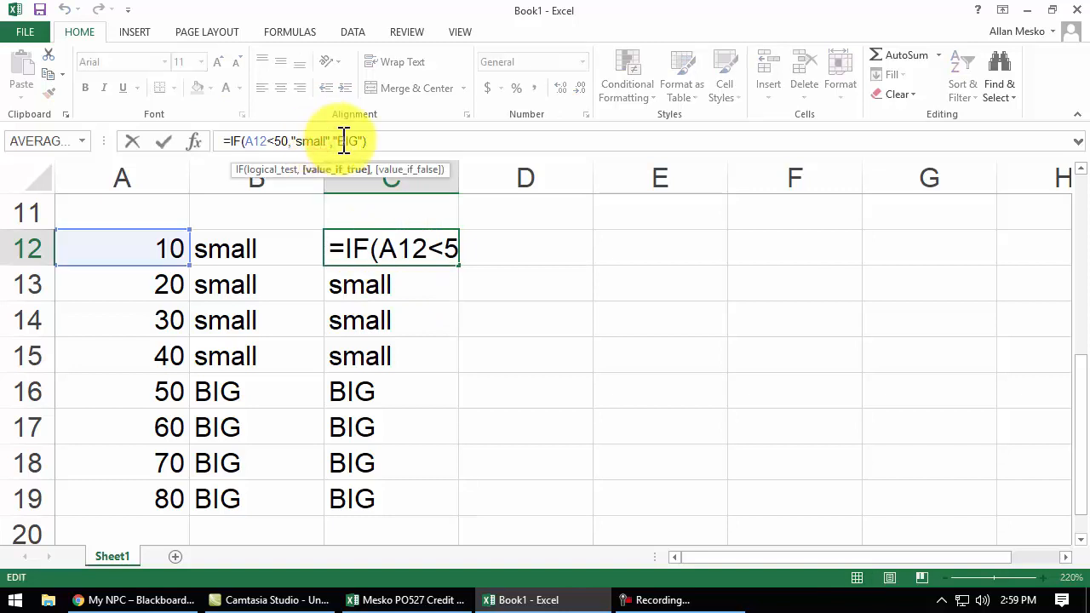
key("Escape")
Enter the comparison =A12>=50 in cell D12 and the heading "Is it big?" above it in D11.
left_click(506, 251)
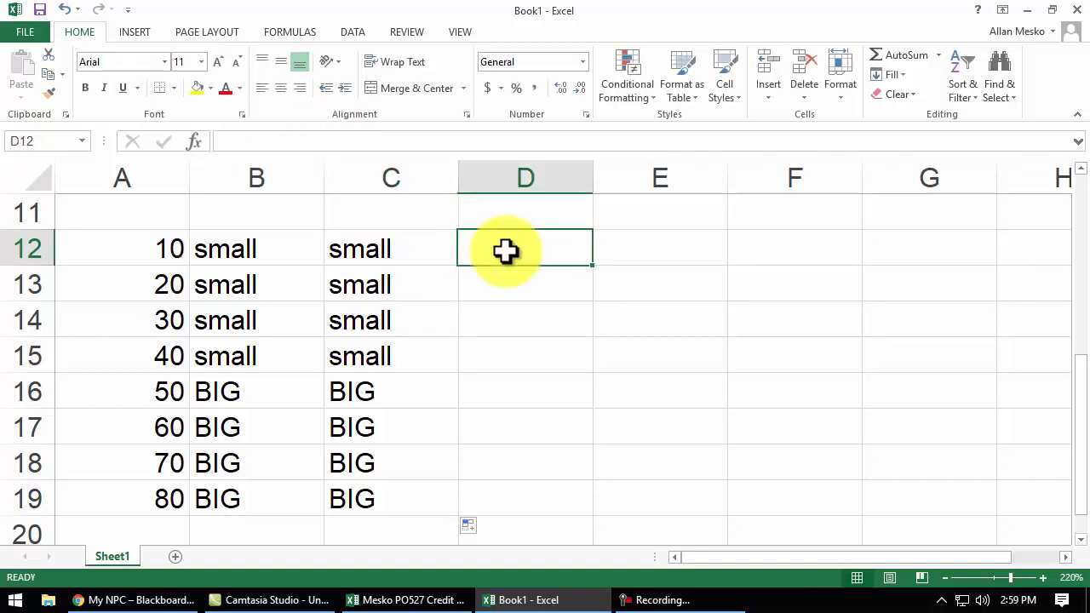
type("=")
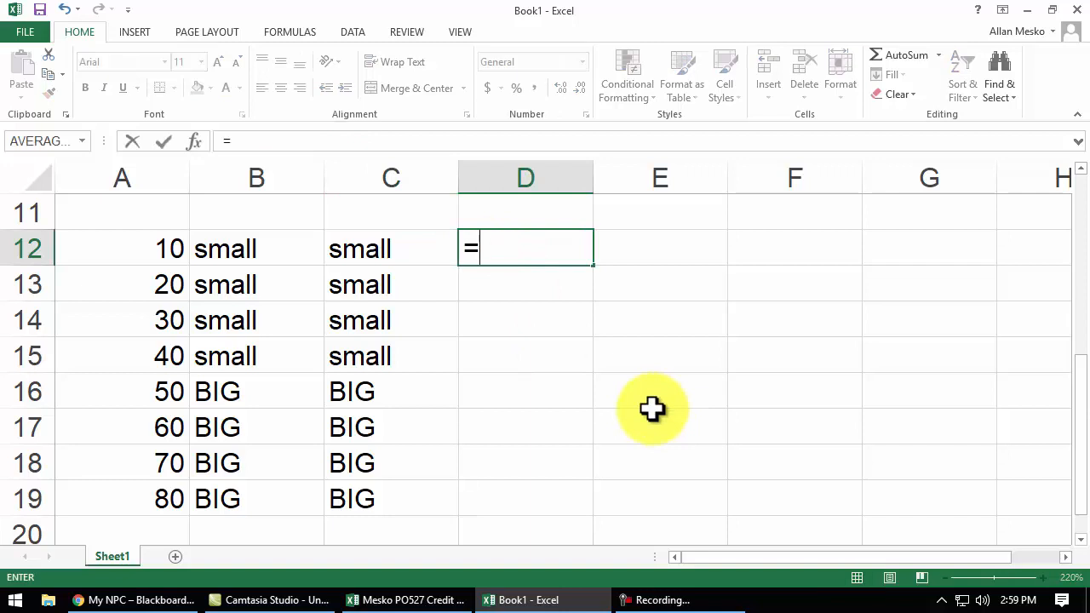
left_click(139, 246)
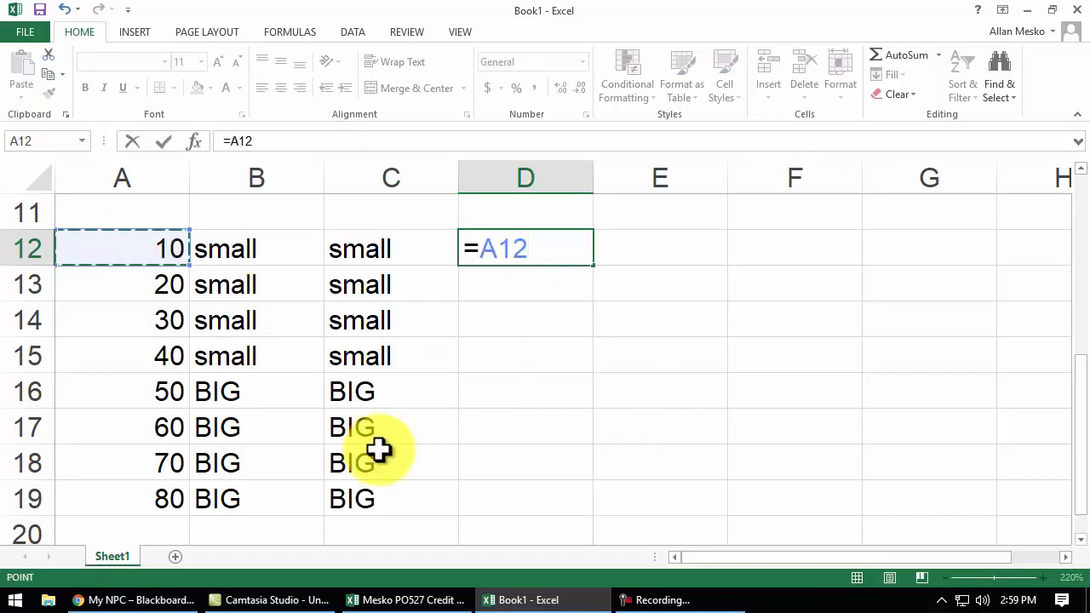
type(">")
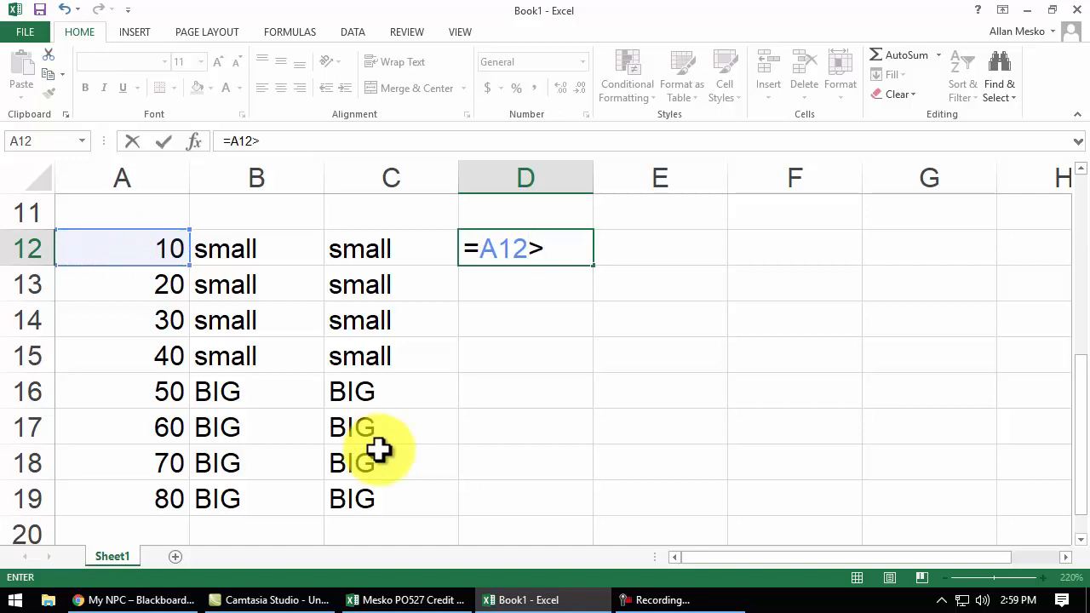
type("=")
type("50")
key("Return")
left_click(526, 212)
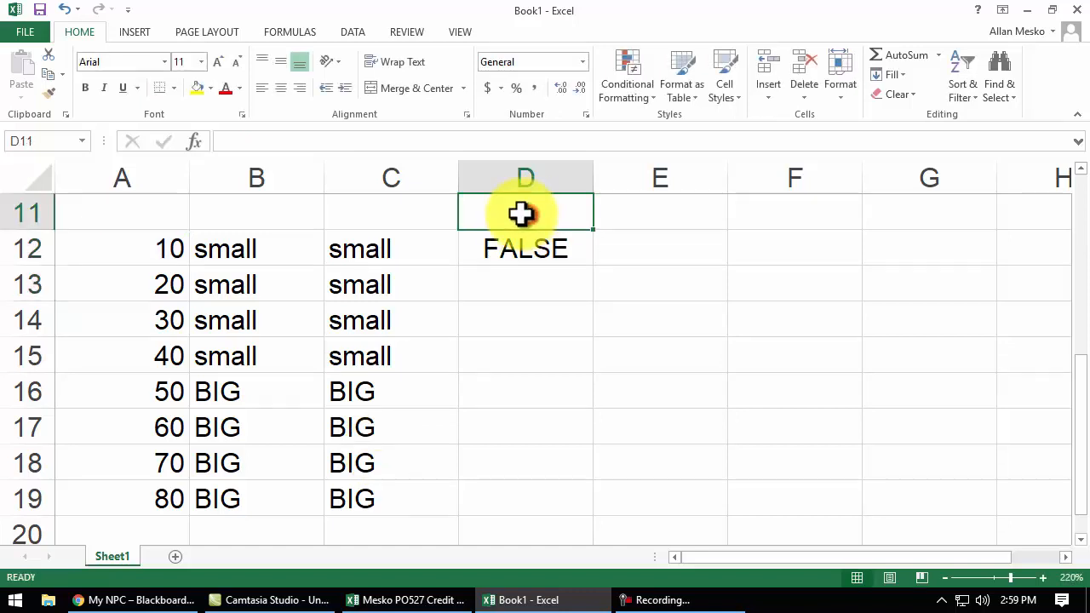
type("Is it big?")
Check the cell reference in D12's comparison formula and fill it down through D19.
double_click(542, 249)
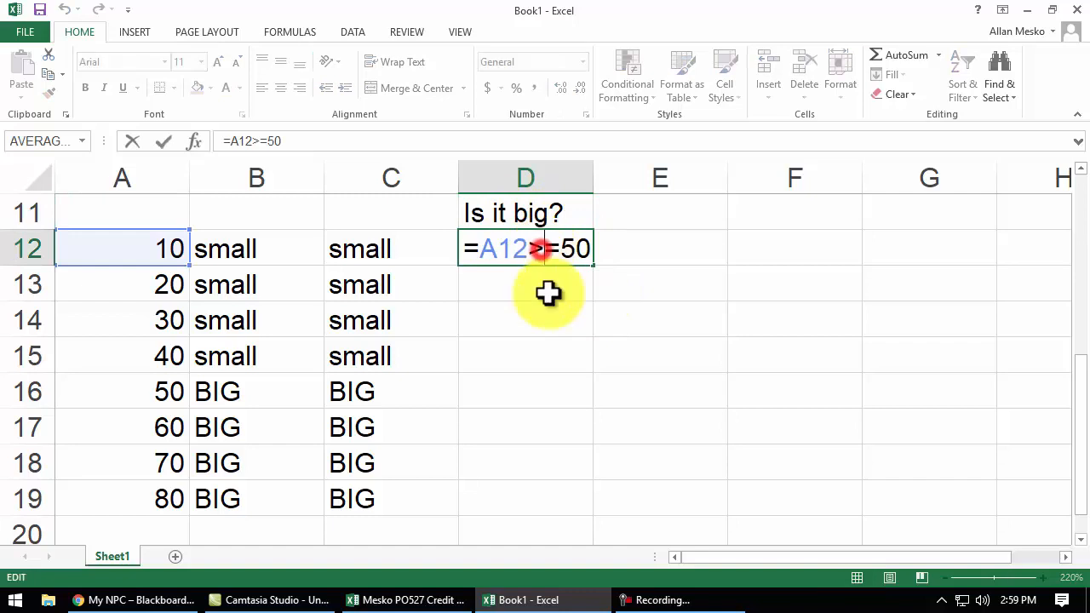
key("Left")
key("Left")
key("Left")
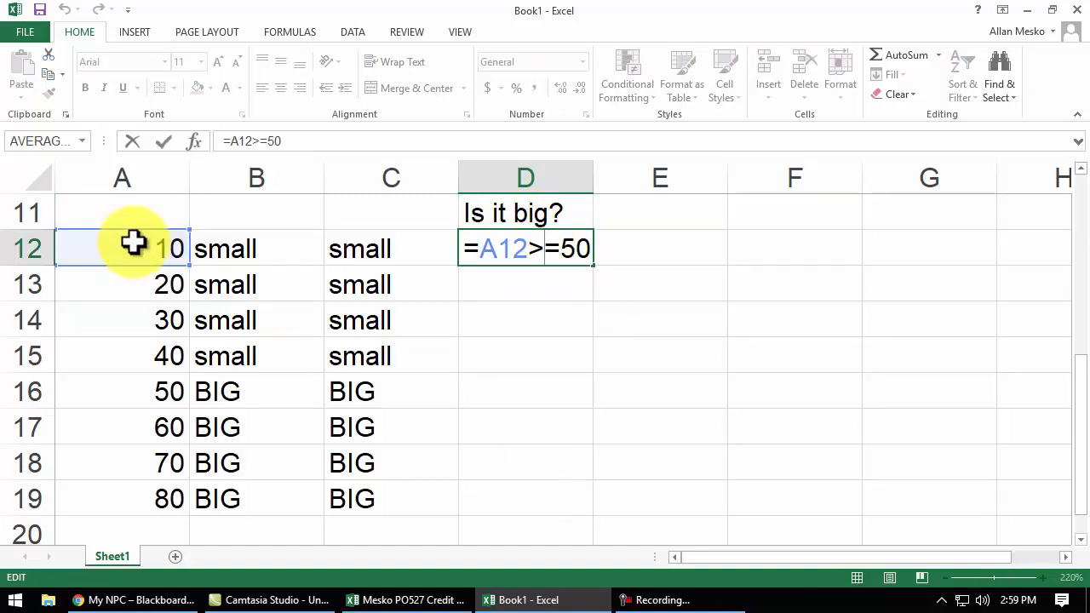
key("ctrl+Return")
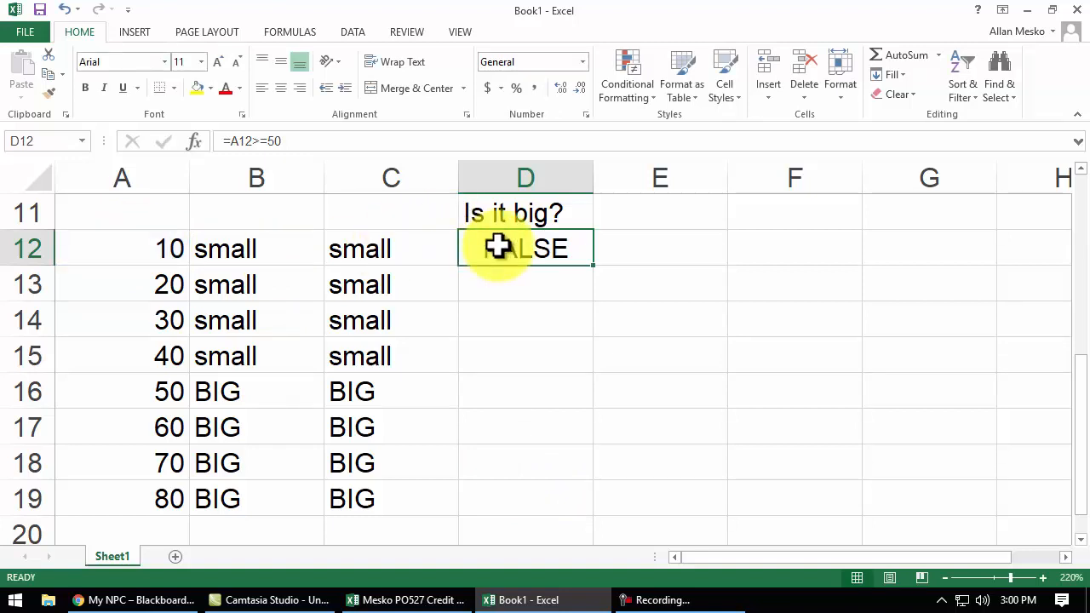
left_click(499, 247)
left_click_drag(594, 267, 595, 269)
double_click(594, 268)
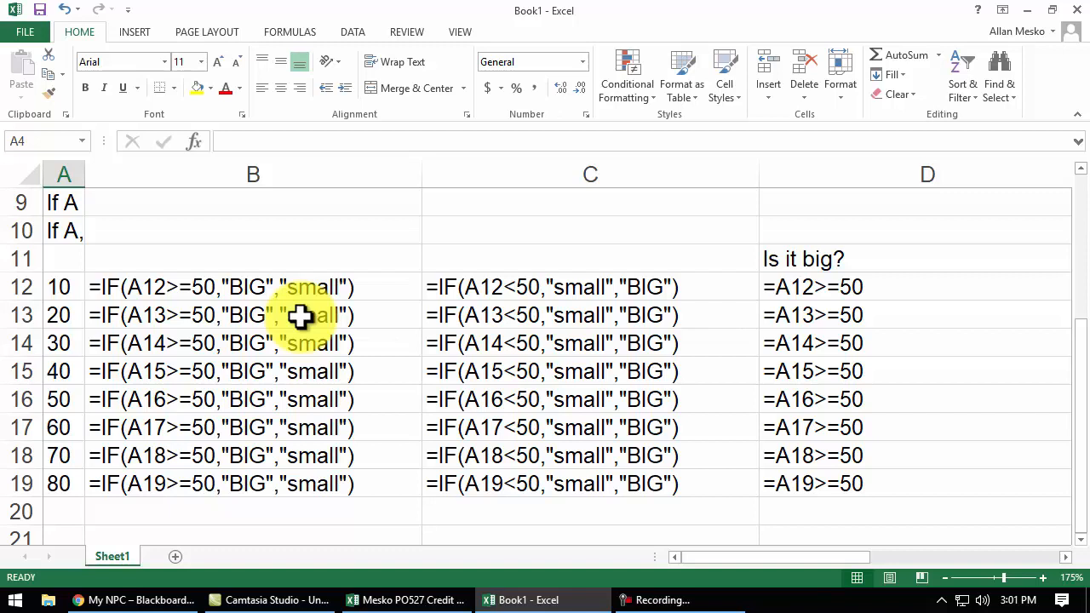
Examine the formulas displayed in columns B, C and D for rows 12 to 19.
left_click(79, 365)
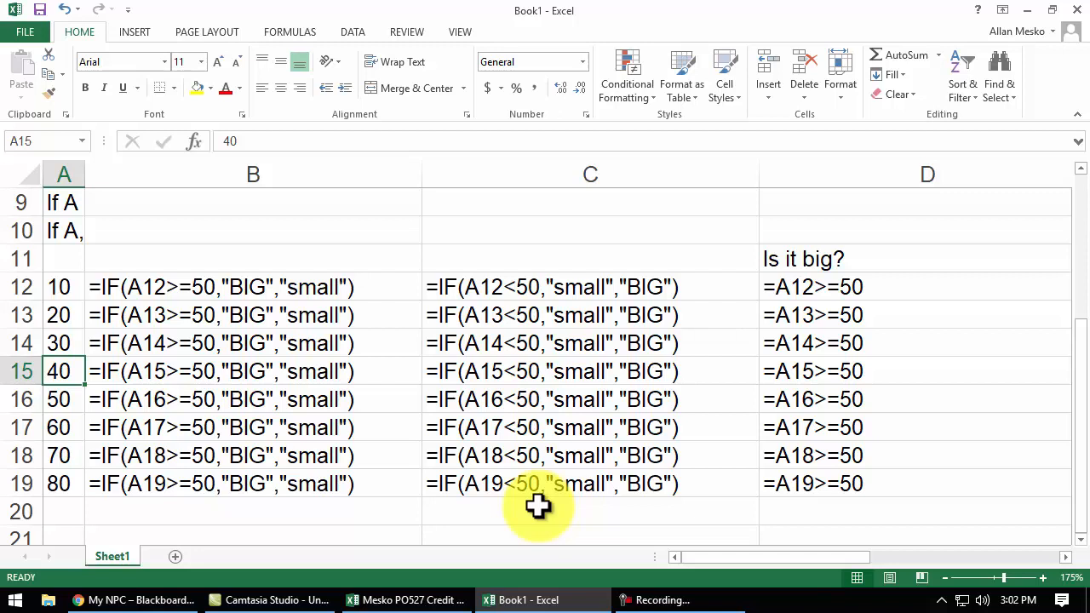
left_click_drag(1080, 350, 1086, 445)
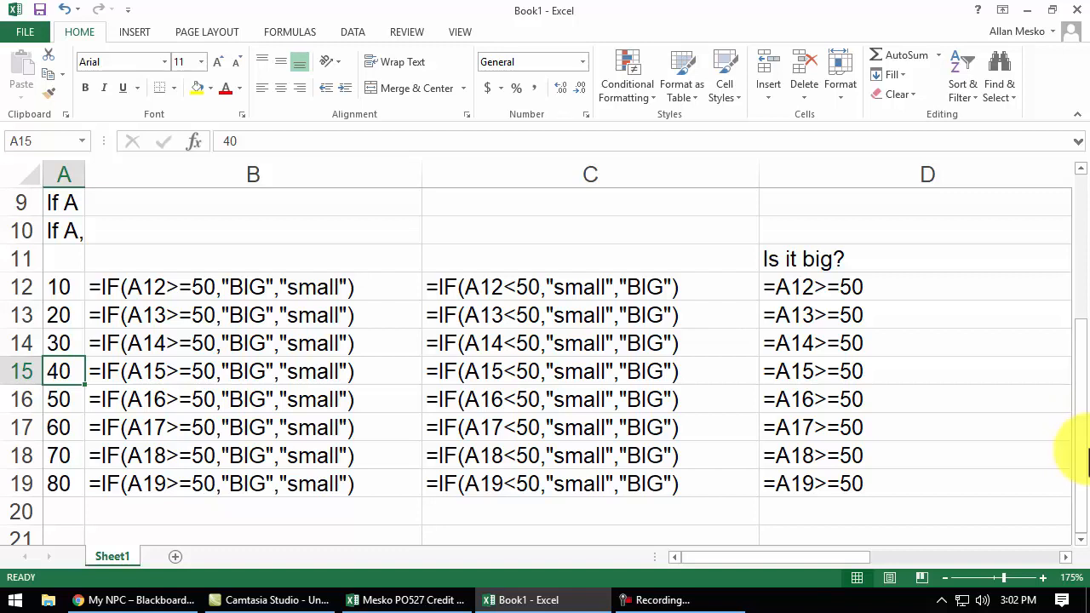
scroll(85, 405, "down", 1)
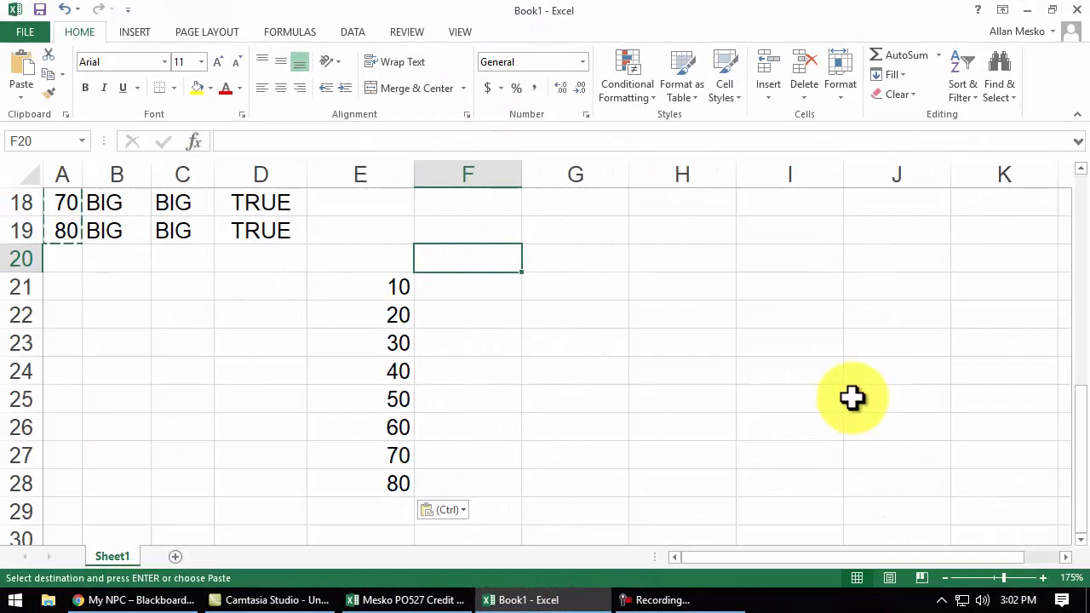
Enter the label "small" in cell G19, above and to the right of the copied number list in E21:E28.
left_click(466, 289)
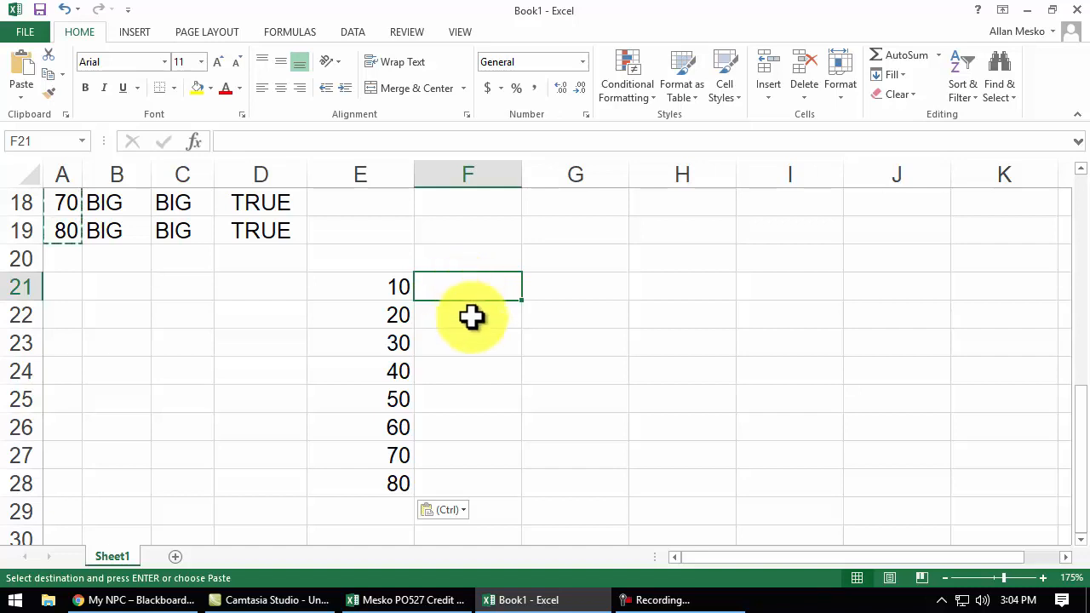
left_click(400, 344)
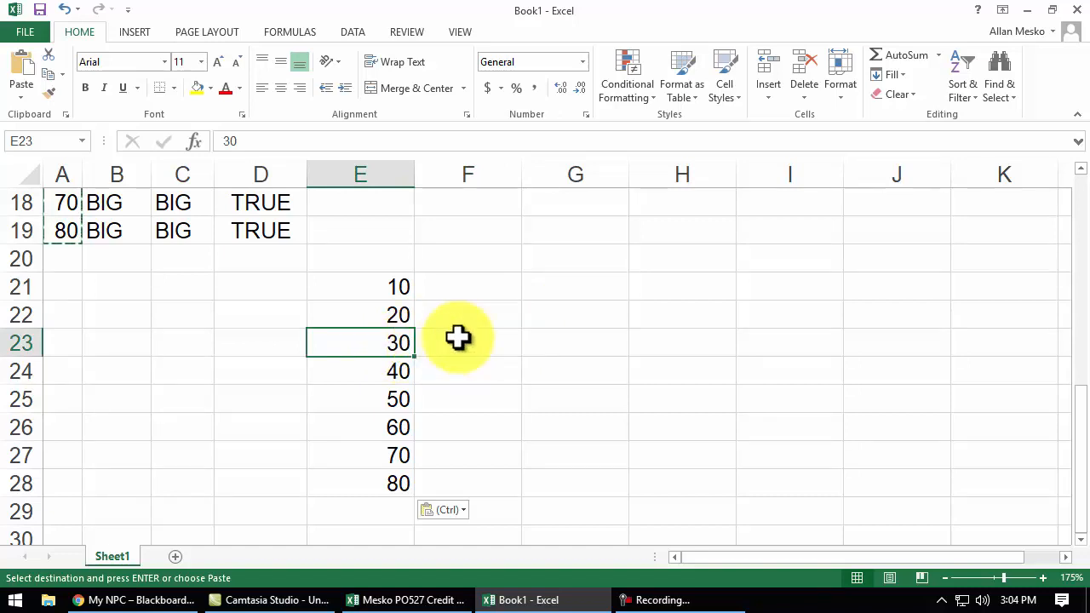
left_click(611, 232)
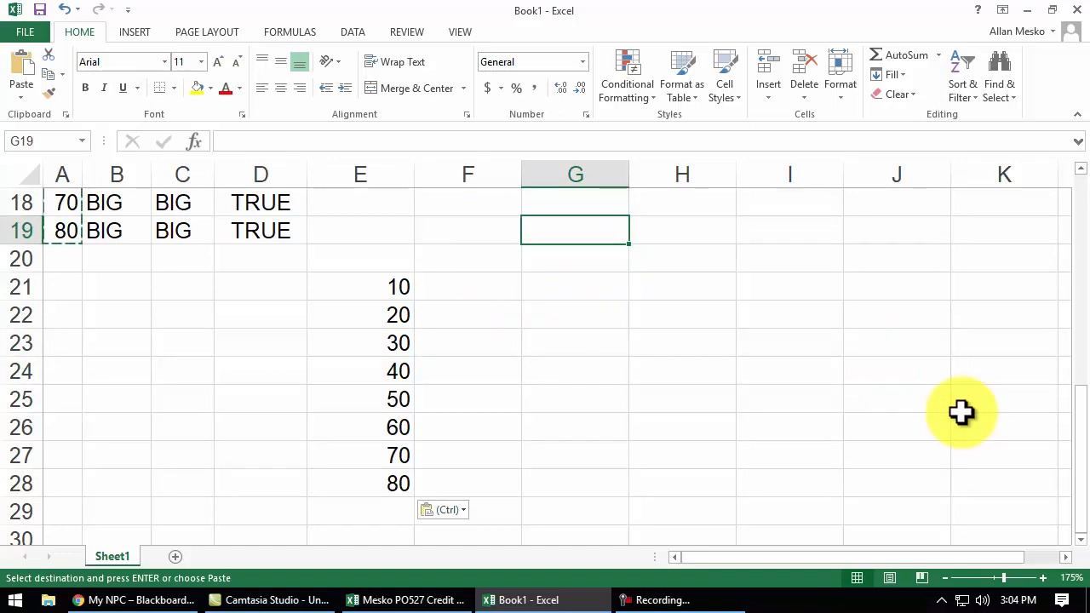
type("small")
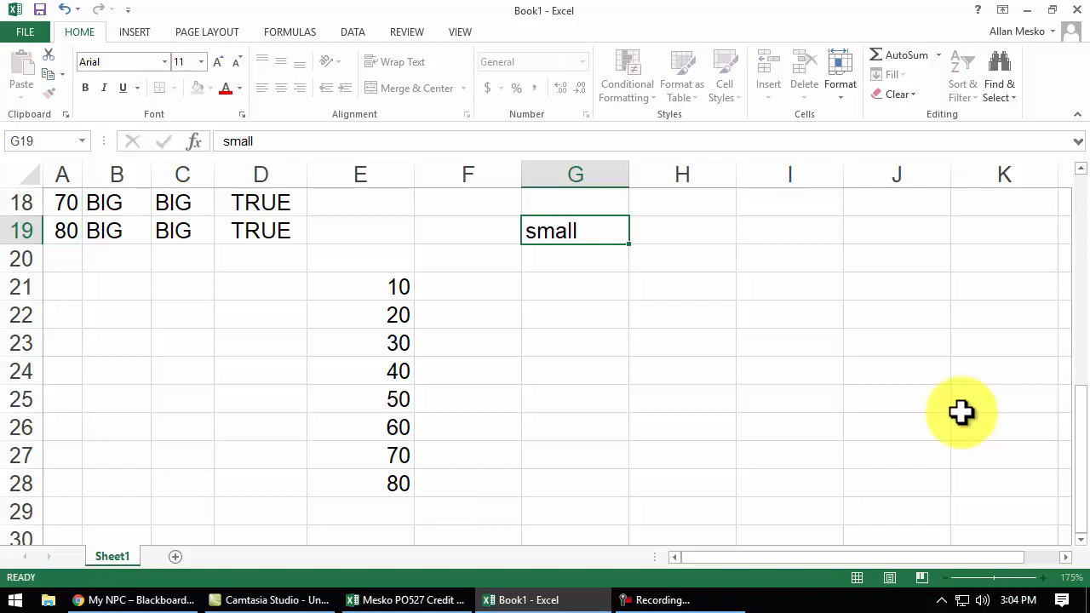
key("Tab")
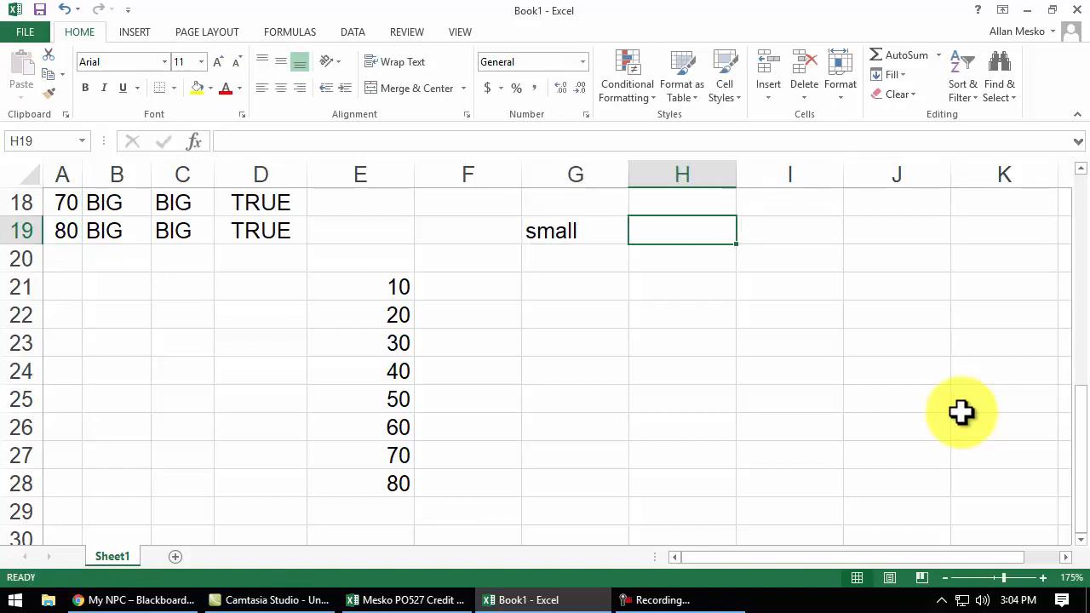
Enter <30 beside the "small" label in H19 and add a "Medium" row below it with the range 30 - 60.
type("<30")
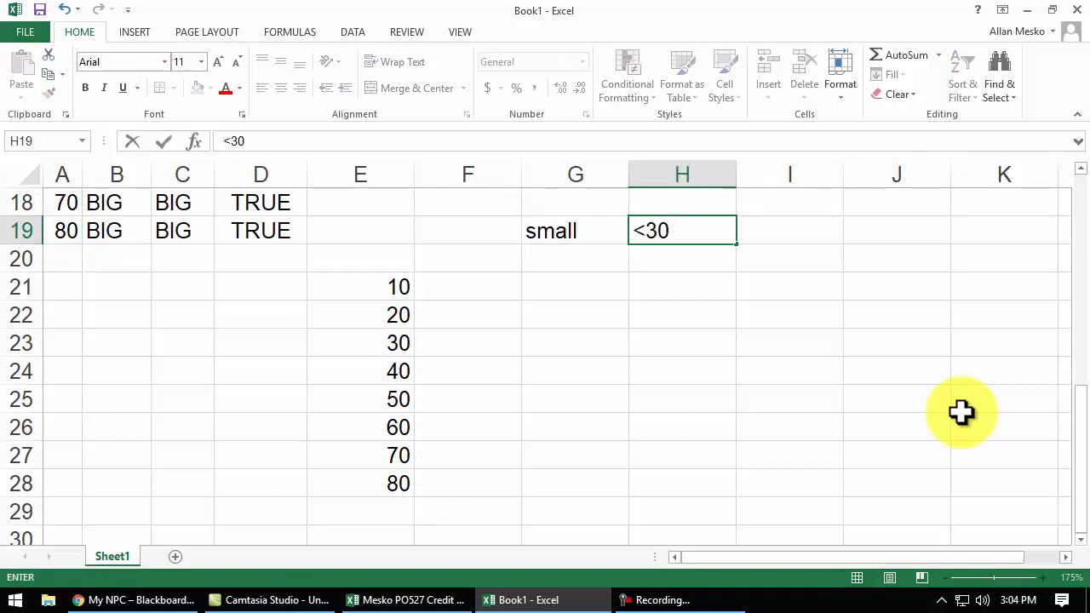
key("Return")
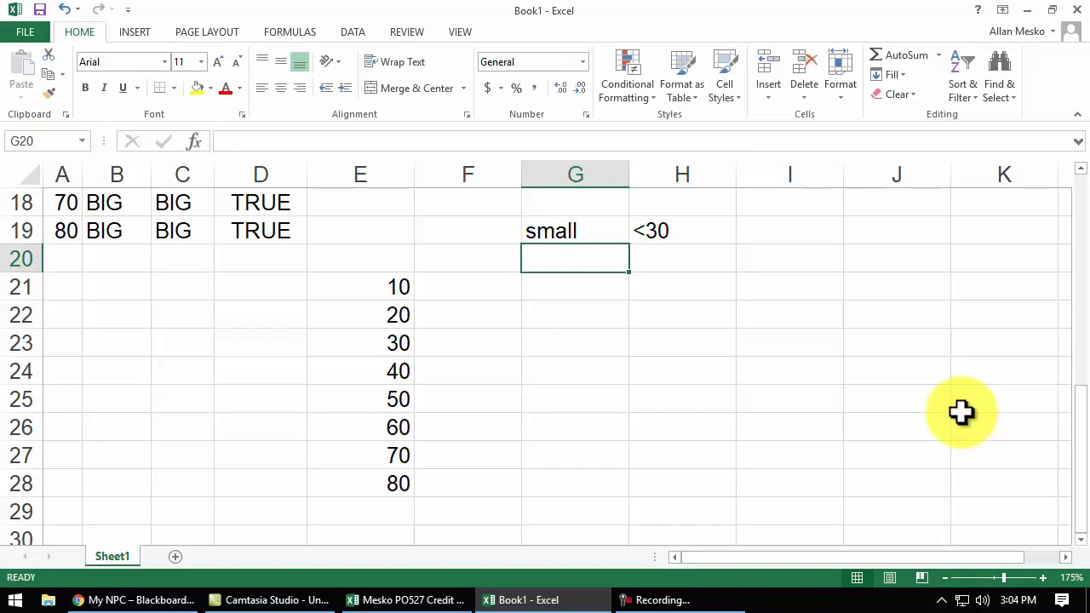
type("Medium")
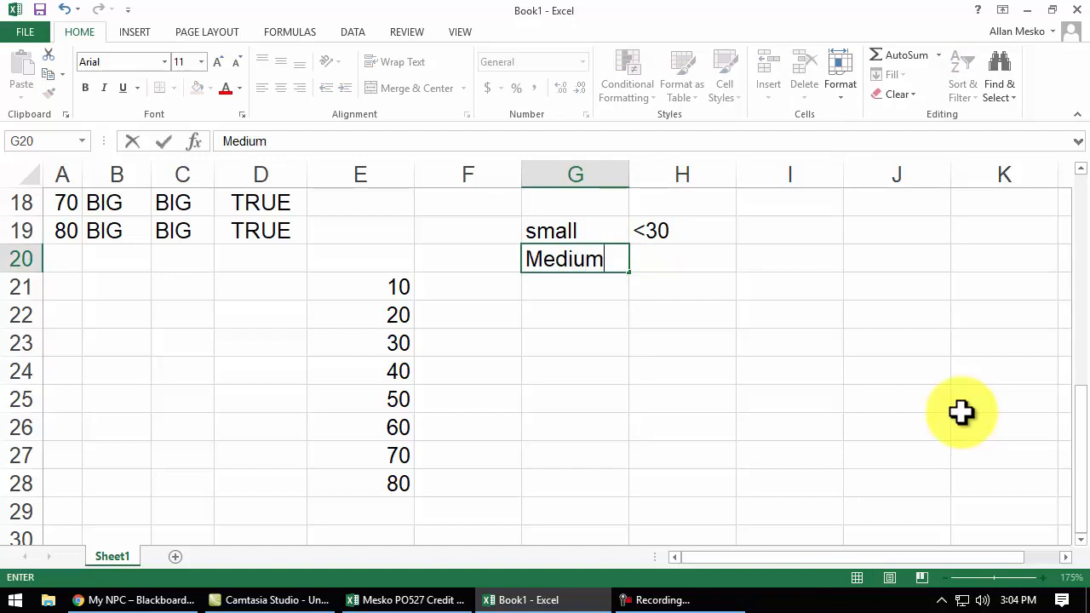
key("Tab")
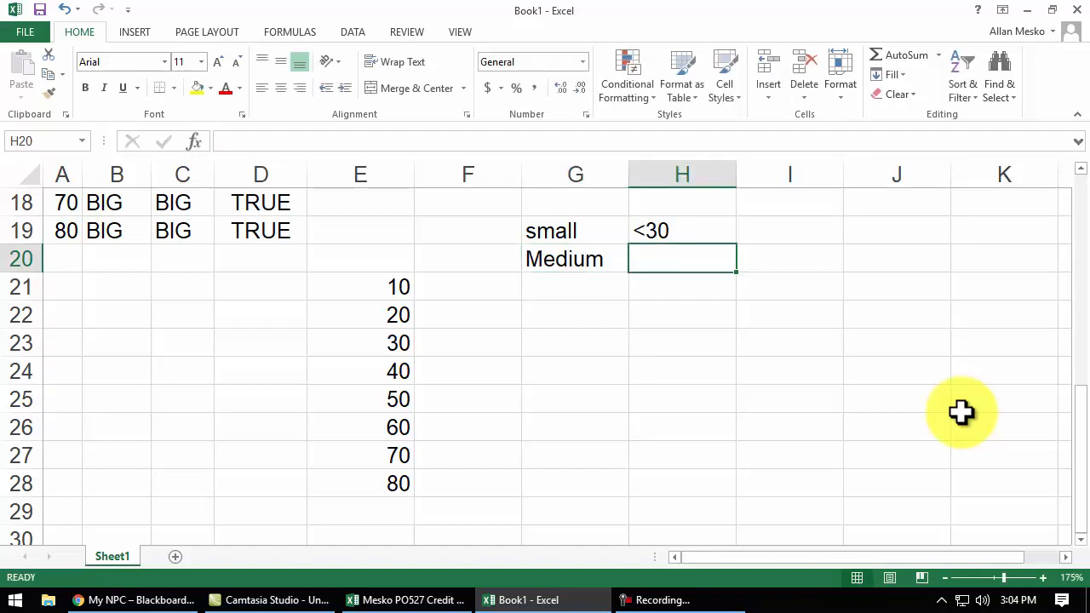
type("30")
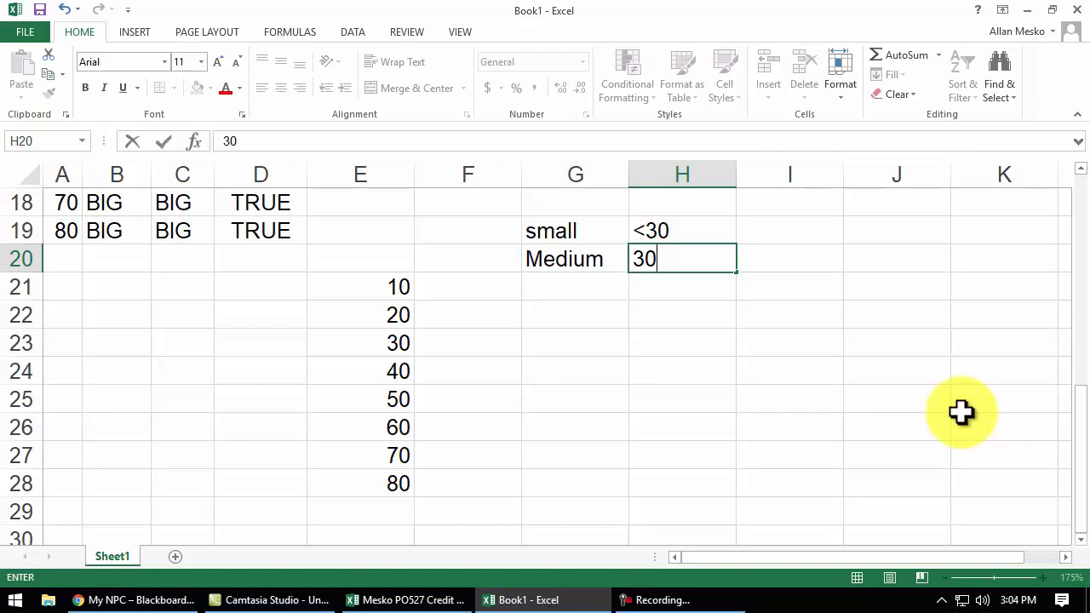
type(" - 60")
key("Return")
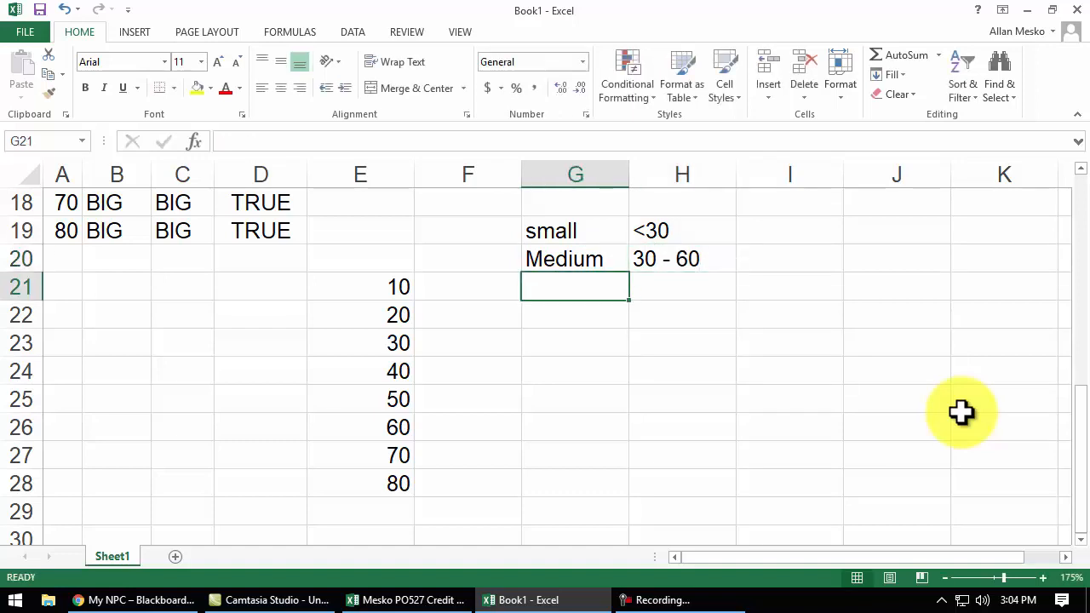
Add a "BIG" row with the limit >60 in G21:H21 and move the whole size key up one row to G18:H20.
type("BIG")
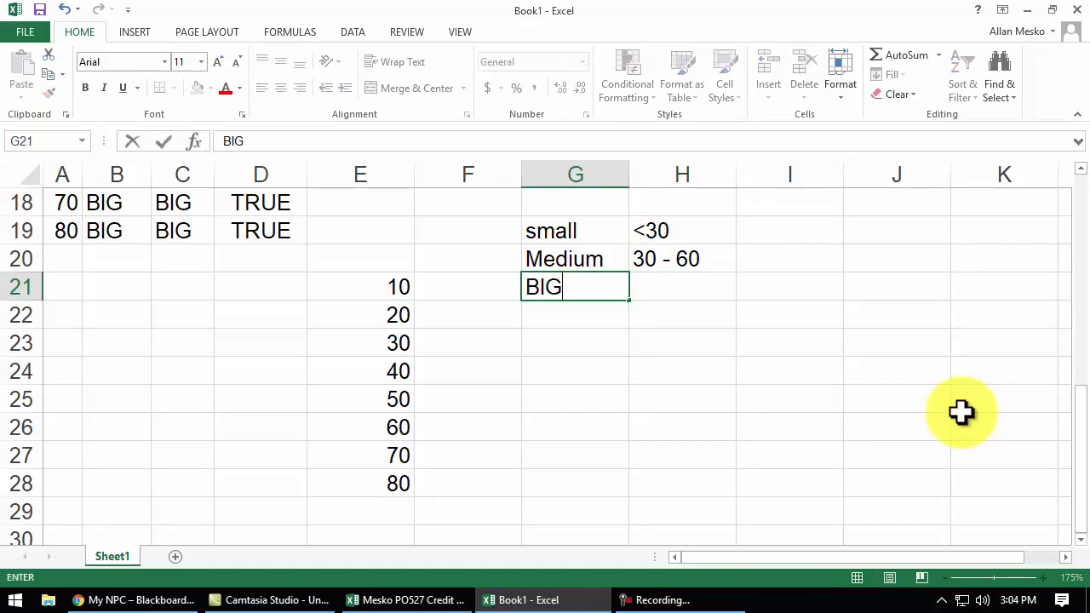
key("Tab")
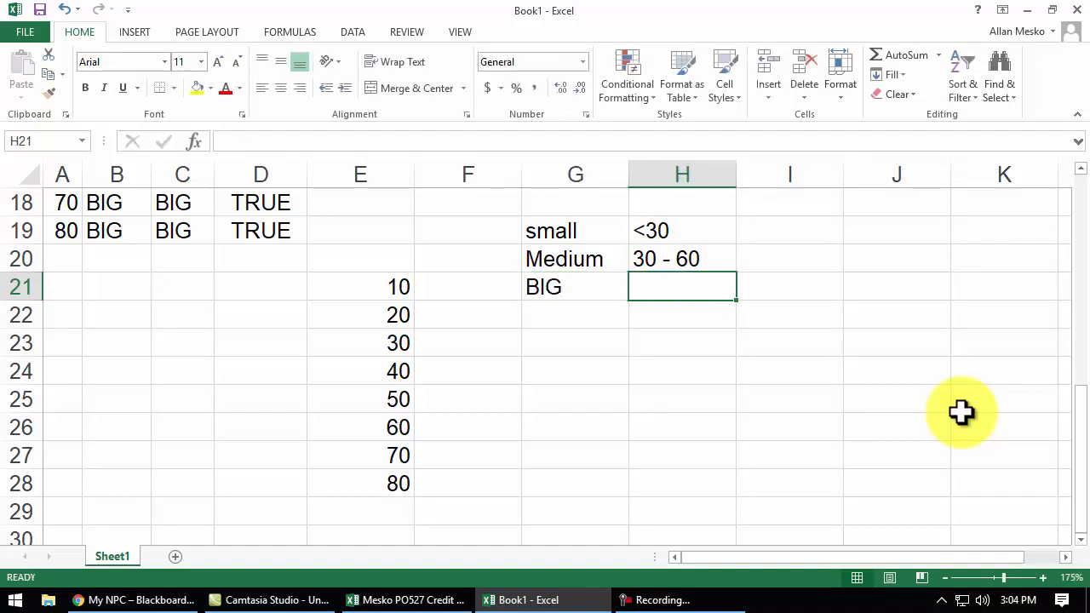
type(">60")
key("Return")
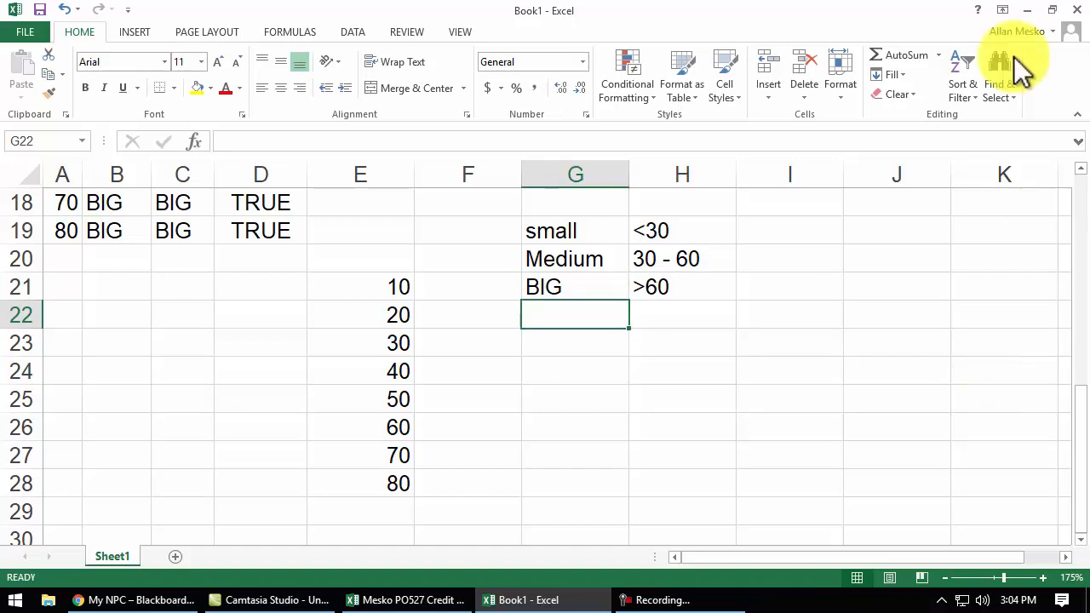
left_click_drag(590, 230, 643, 292)
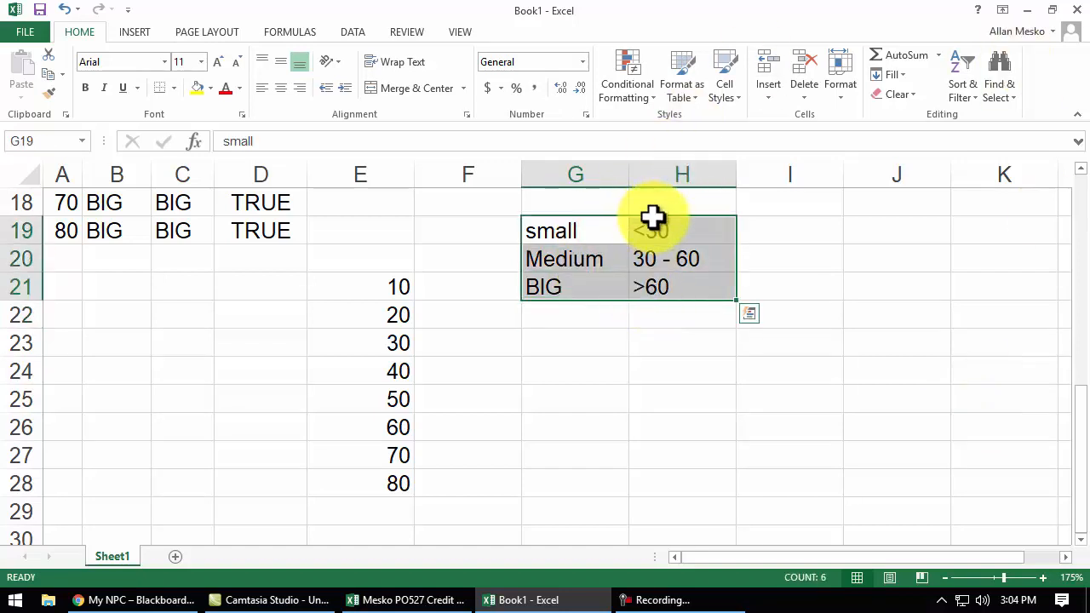
left_click_drag(653, 216, 653, 188)
Compare the first three numbers in E21:E23 with the size labels and ranges in G18:H20.
left_click(391, 292)
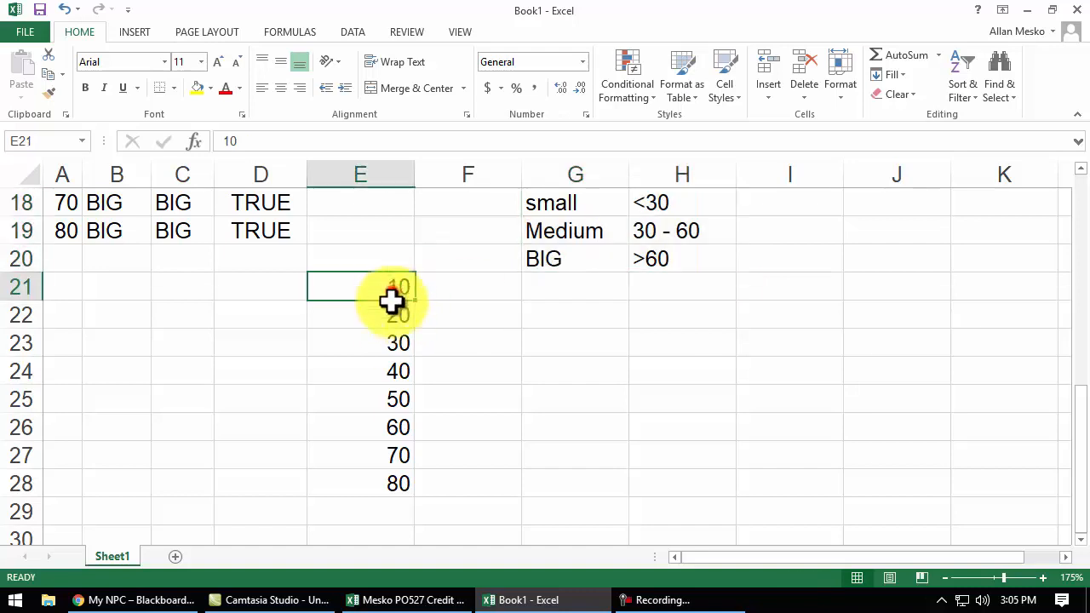
left_click(394, 313)
left_click(391, 342)
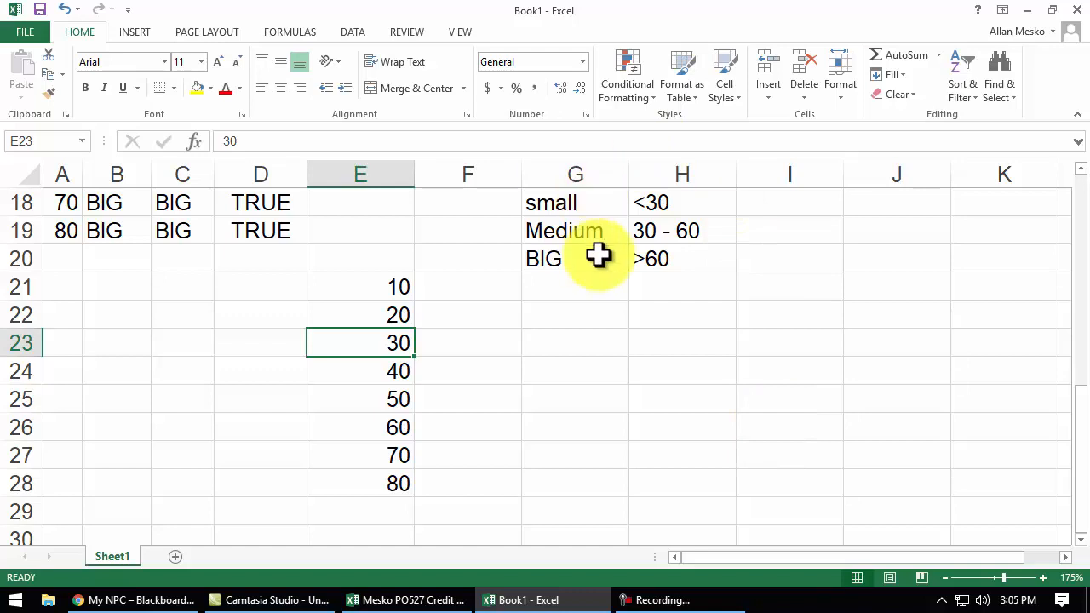
left_click(643, 238)
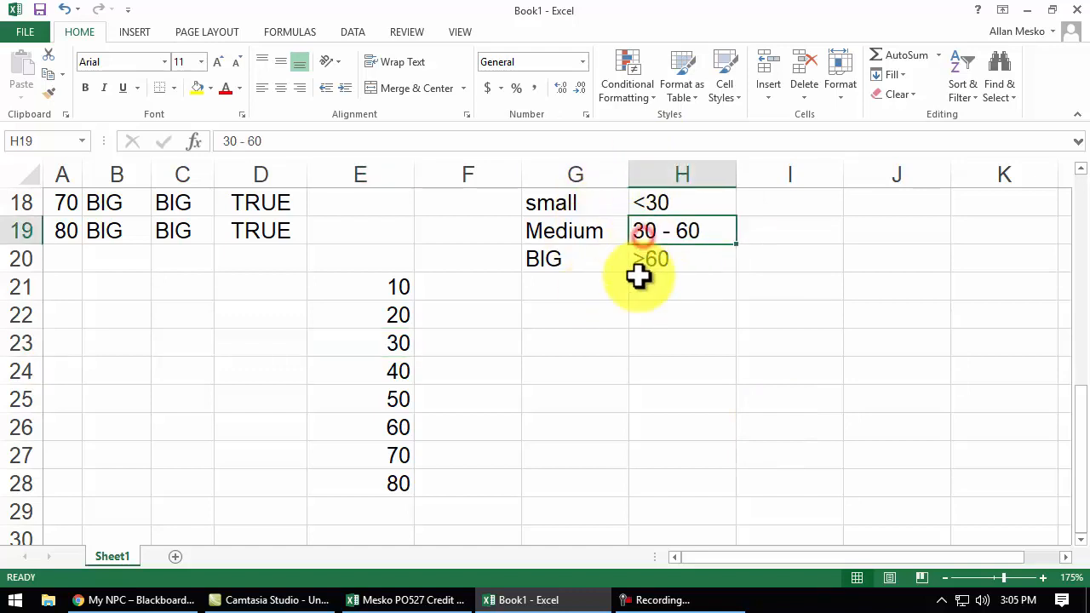
left_click(591, 207)
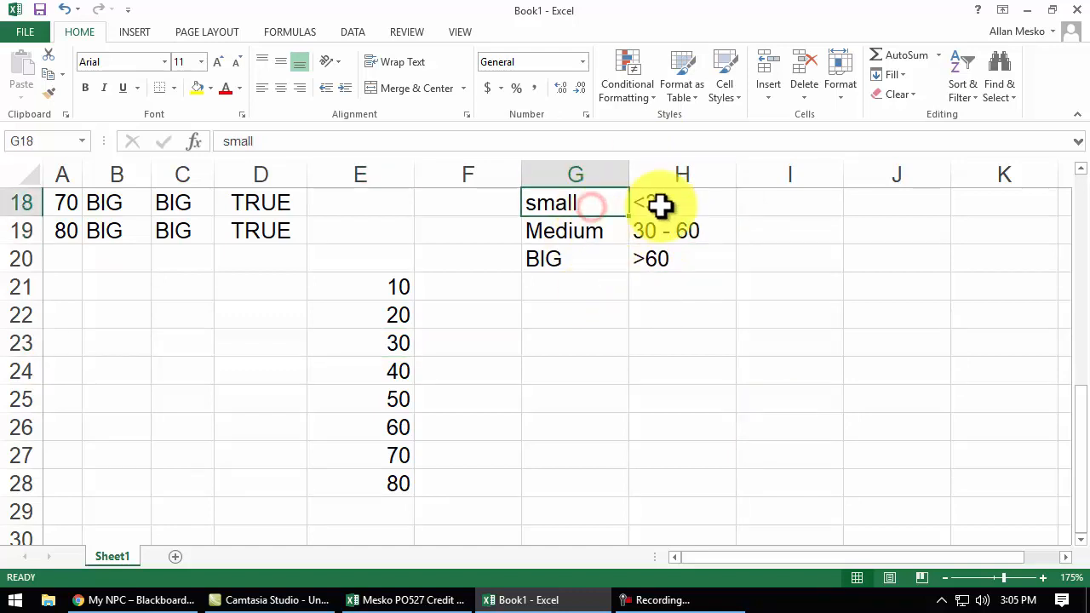
left_click(573, 232)
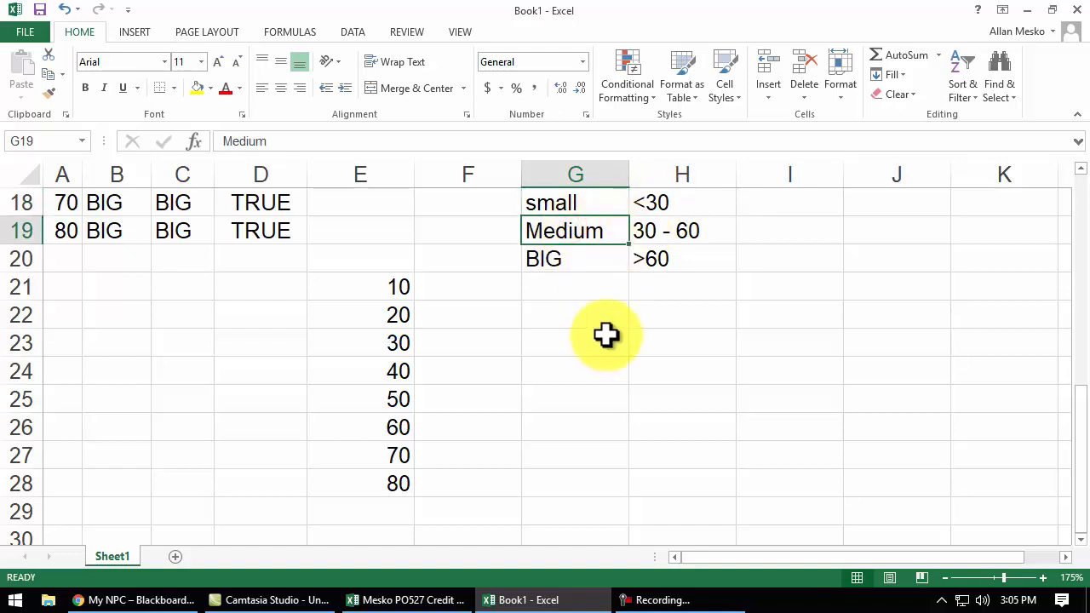
left_click(653, 261)
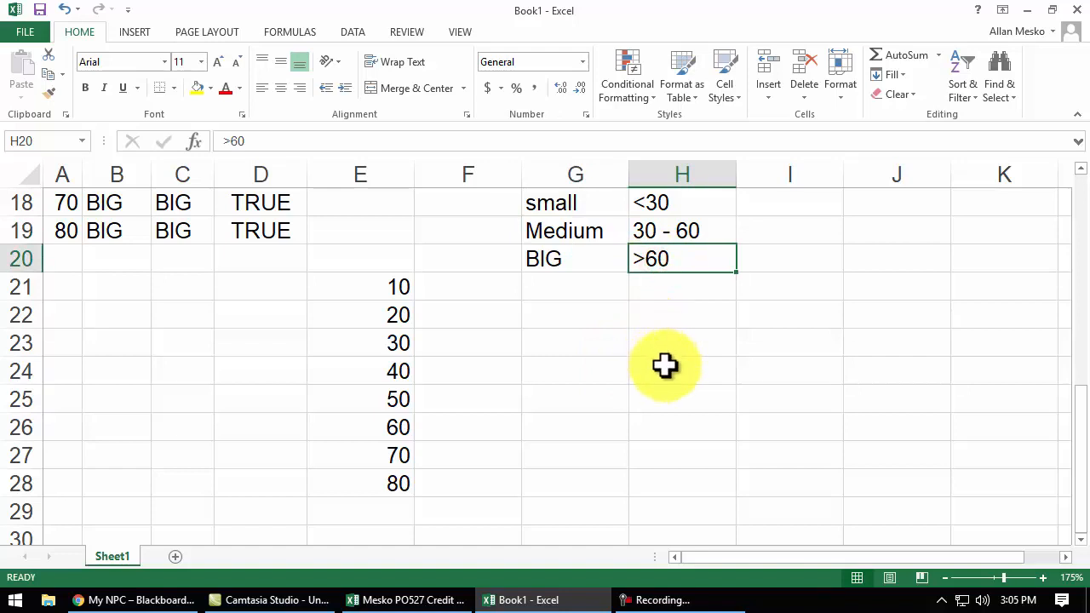
left_click(710, 227)
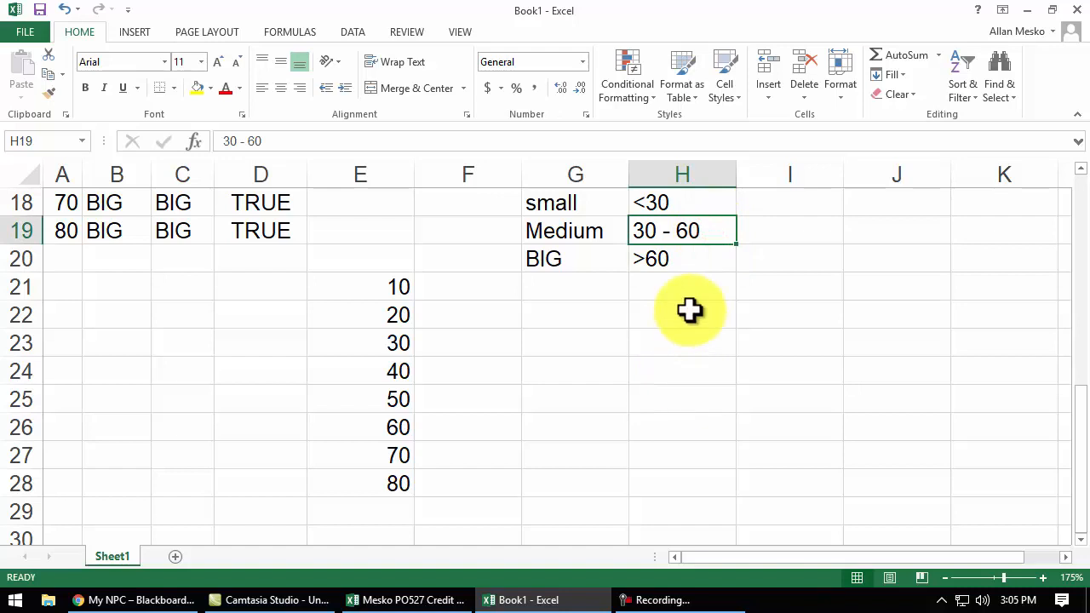
Change the limit for "small" in cell H18 to <=30 and compare it with the Medium range.
double_click(649, 202)
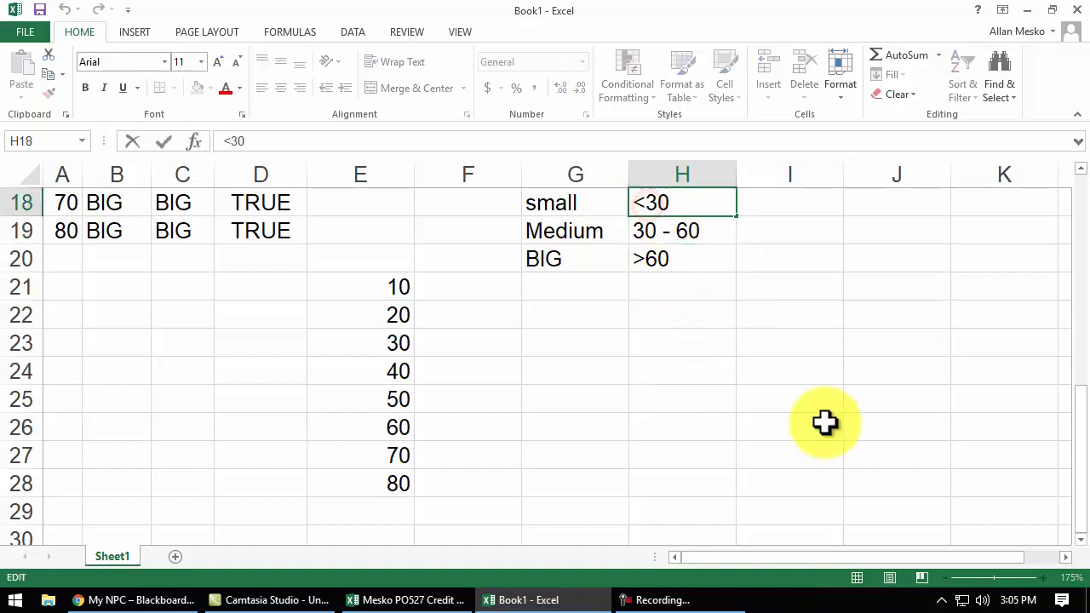
type("=")
left_click(690, 236)
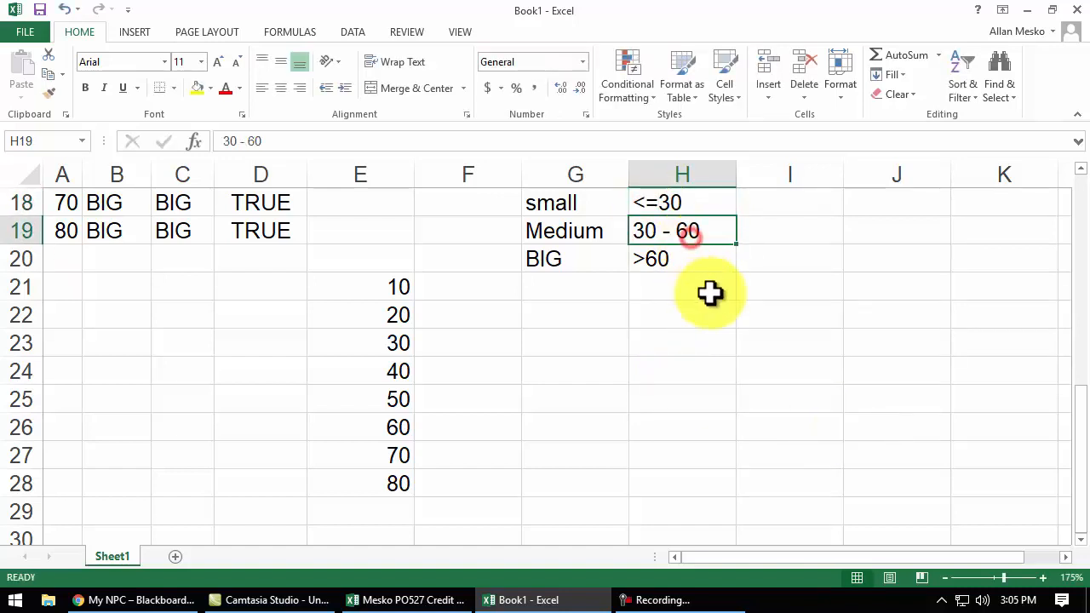
left_click(685, 203)
left_click(592, 207)
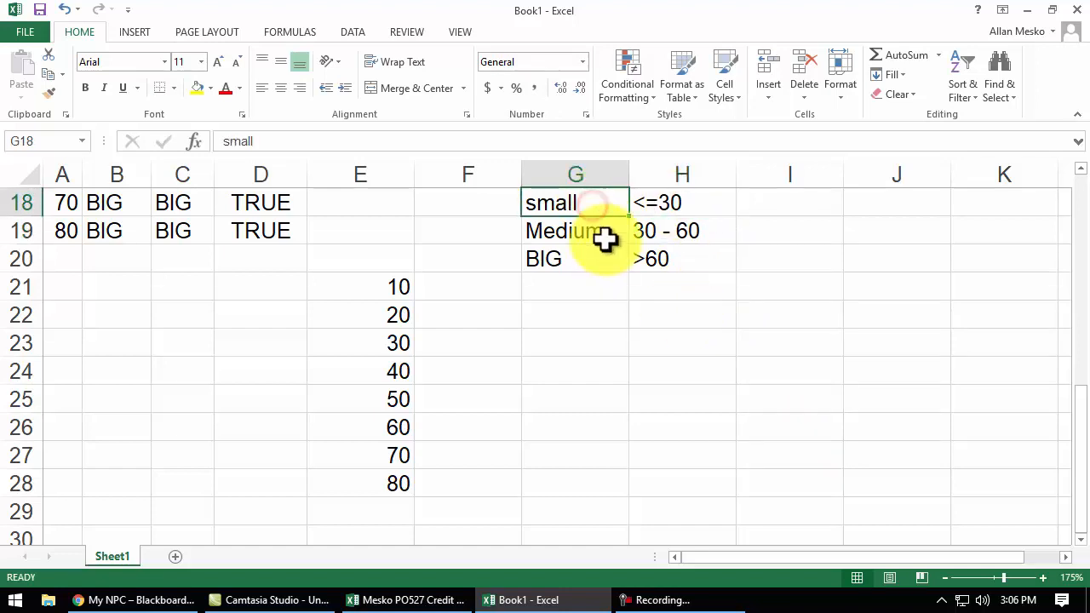
left_click(604, 235)
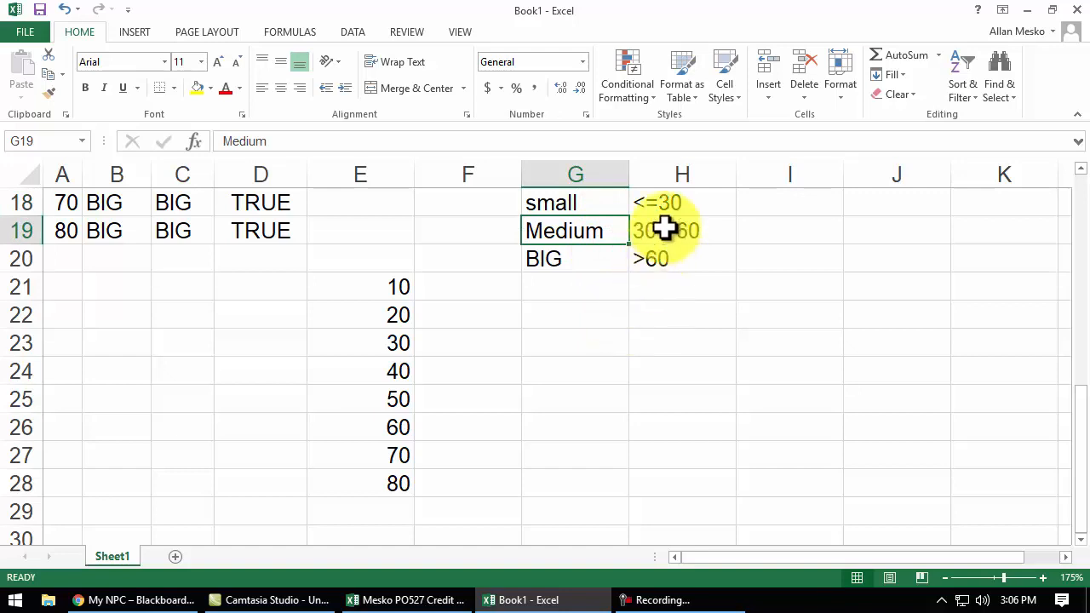
Try putting a > sign in front of the Medium range in H19 and remove it again.
double_click(662, 202)
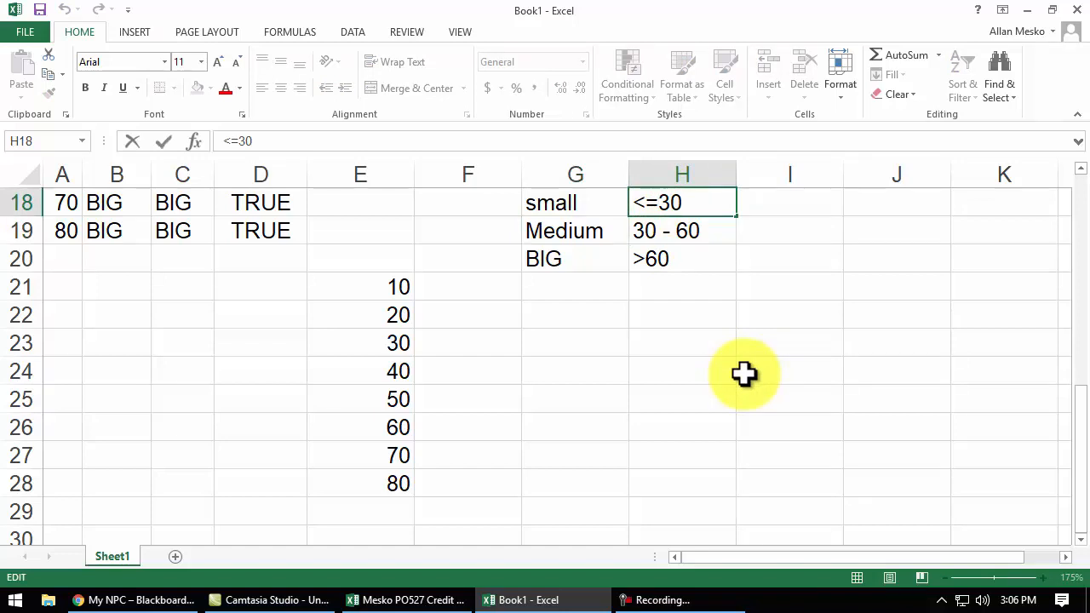
double_click(638, 231)
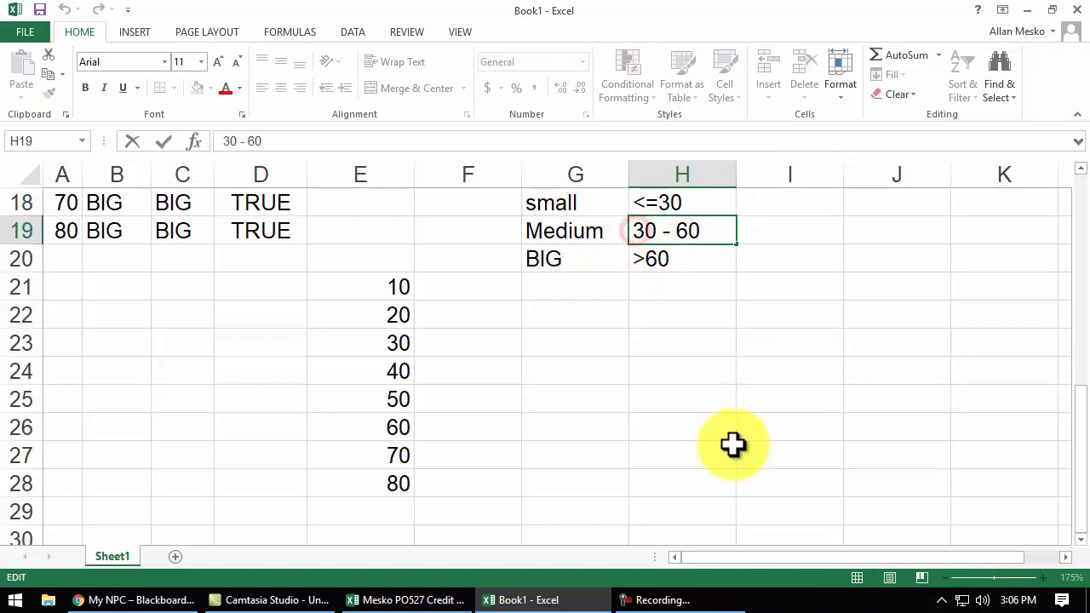
type(">")
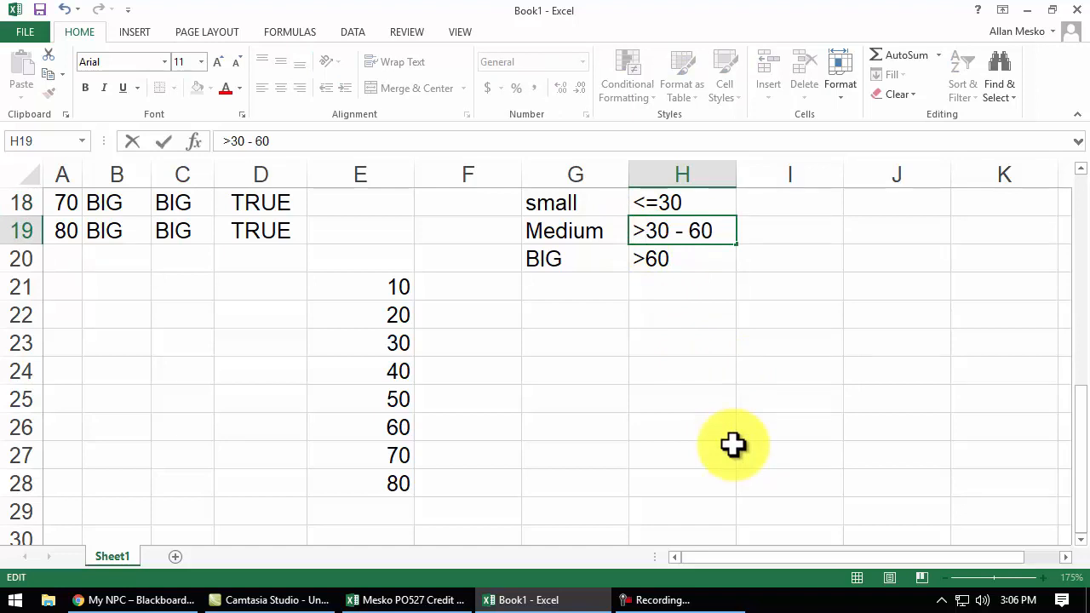
key("BackSpace")
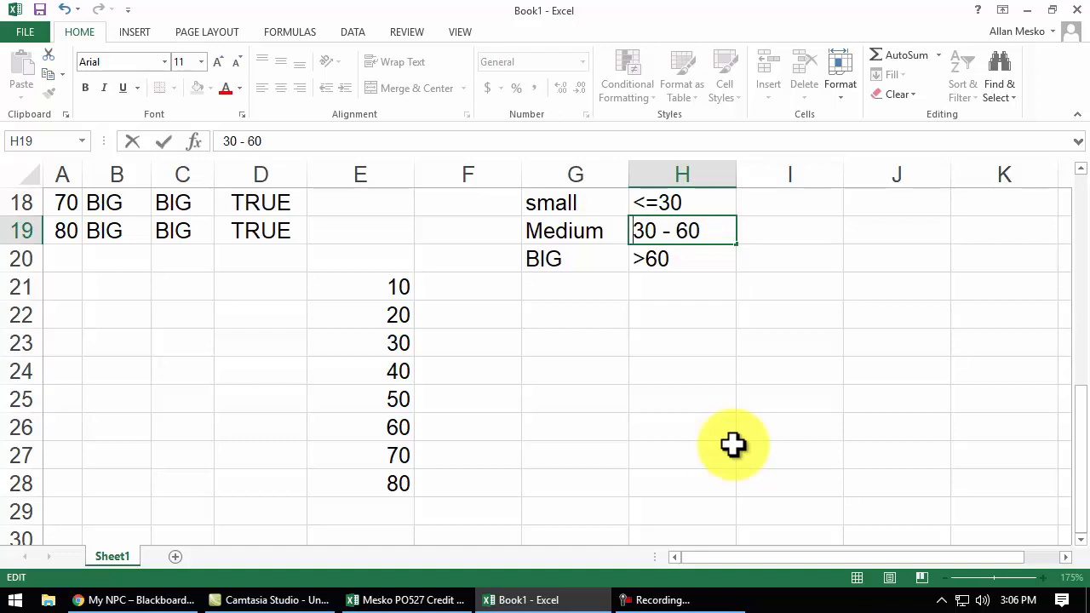
Remove the equals sign from the limit for "small" in H18 so that it reads <30.
double_click(657, 203)
key("Delete")
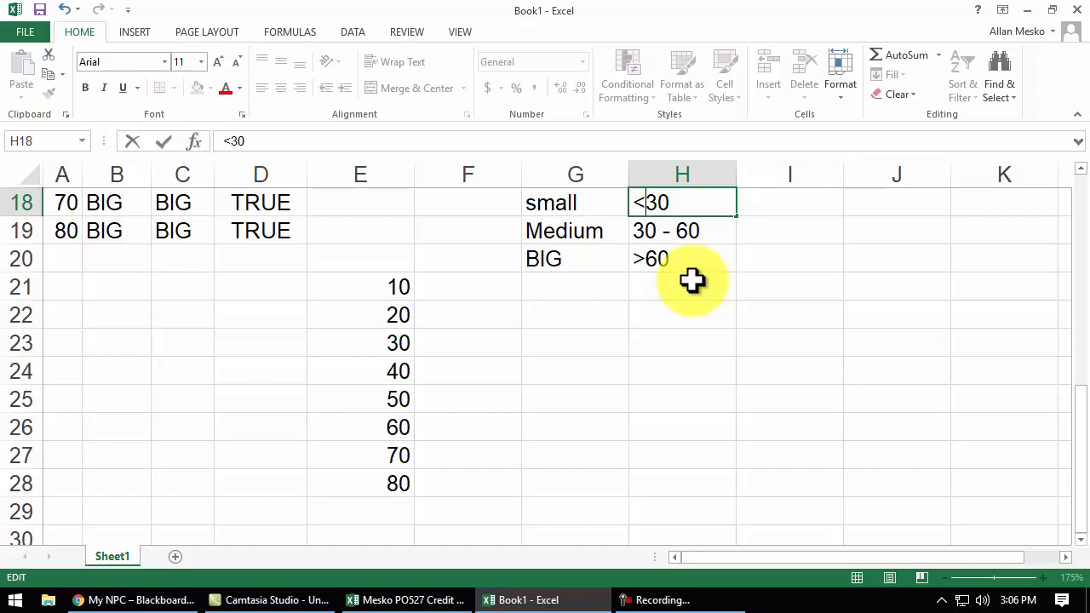
key("Return")
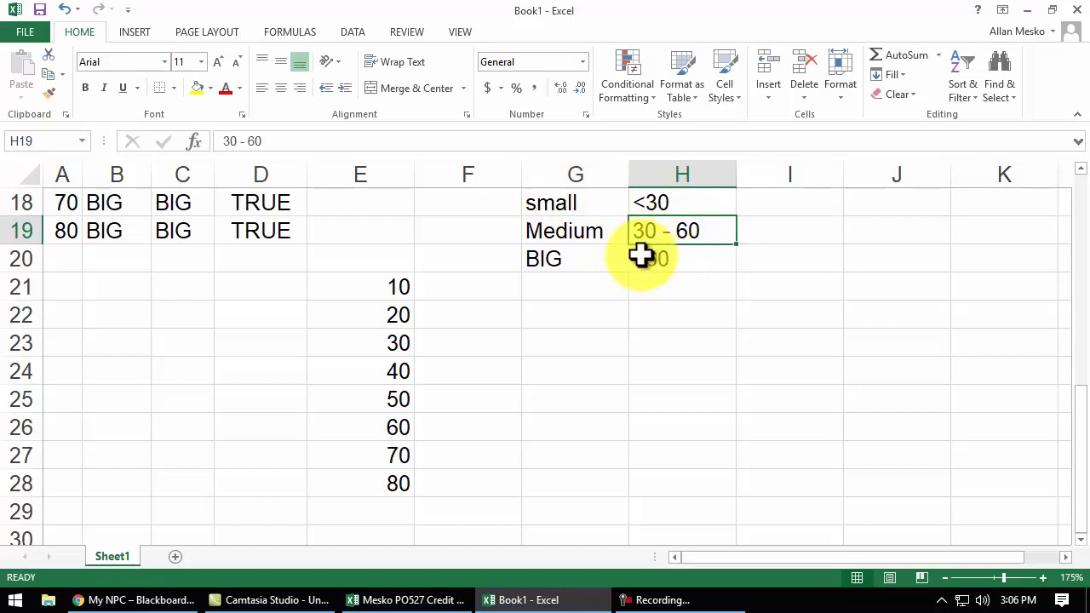
Review the size ranges in H18:H20, focusing on the Medium row in G19:H19.
left_click(639, 199)
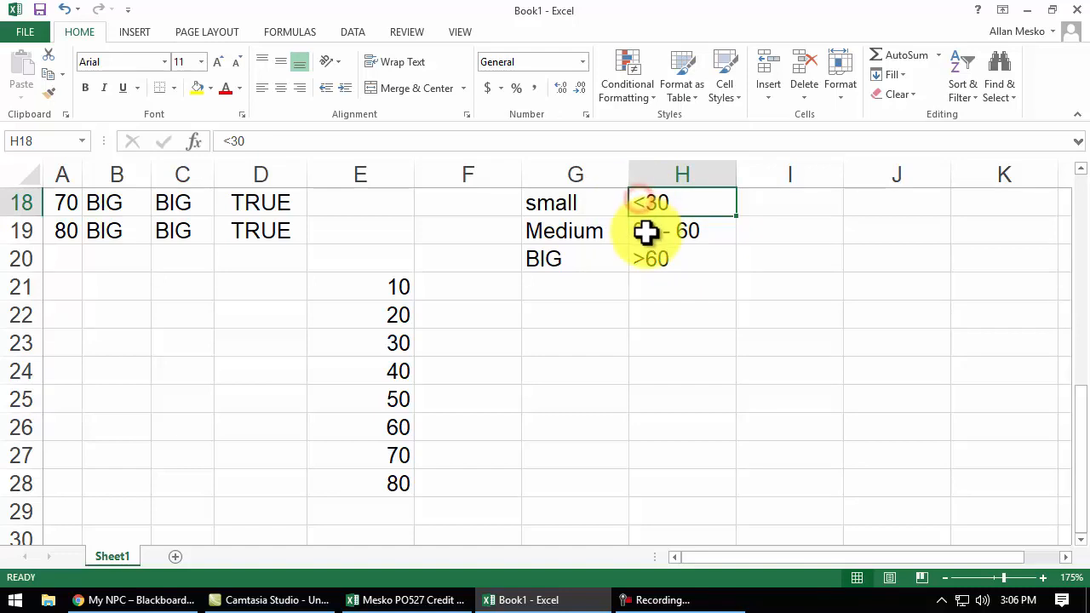
left_click(665, 265)
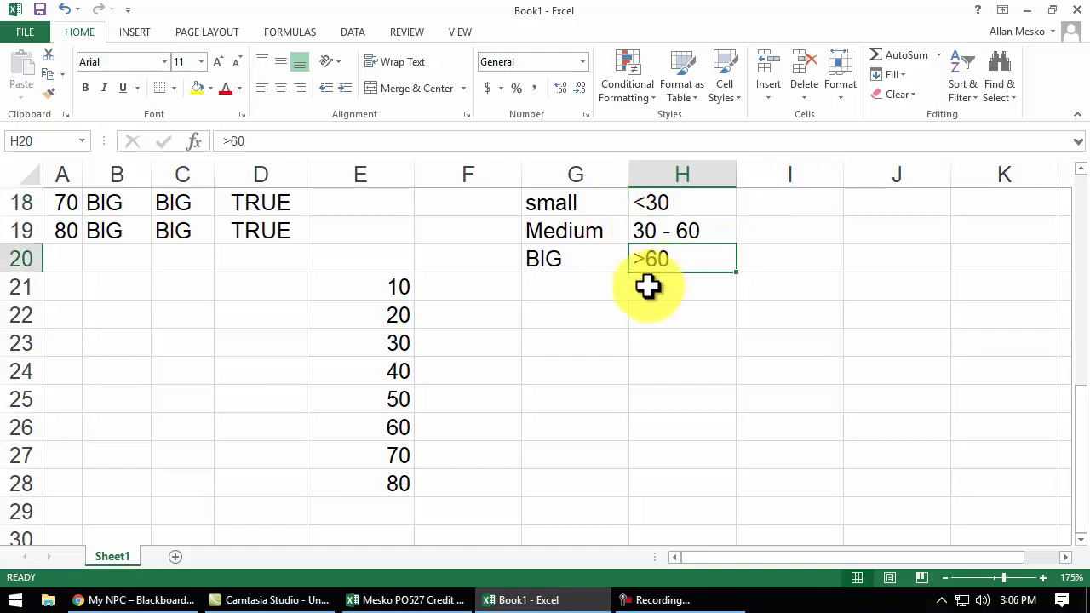
left_click(590, 231)
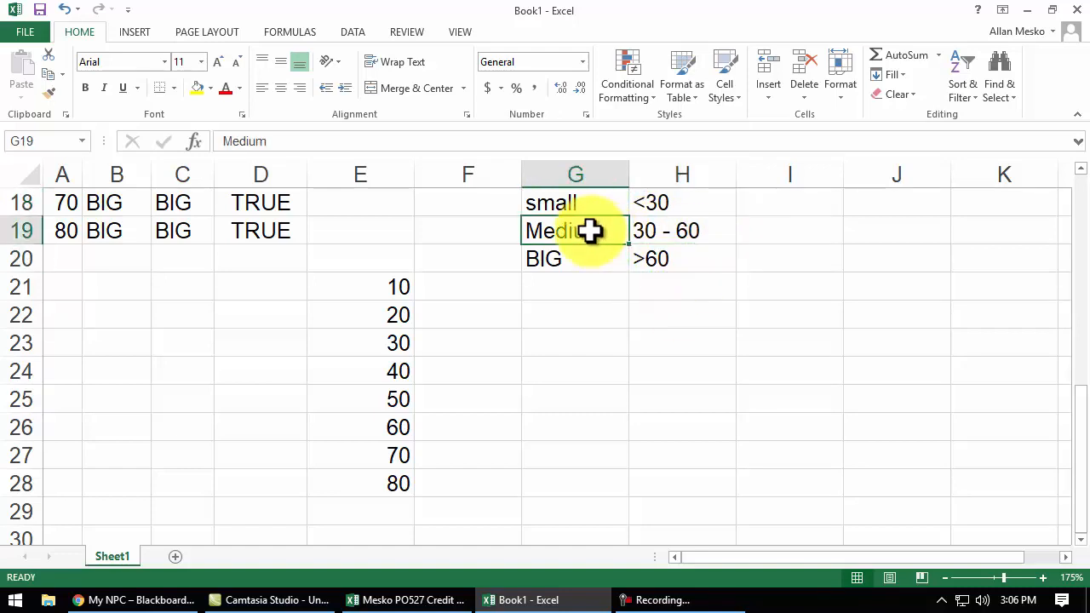
left_click_drag(602, 231, 672, 238)
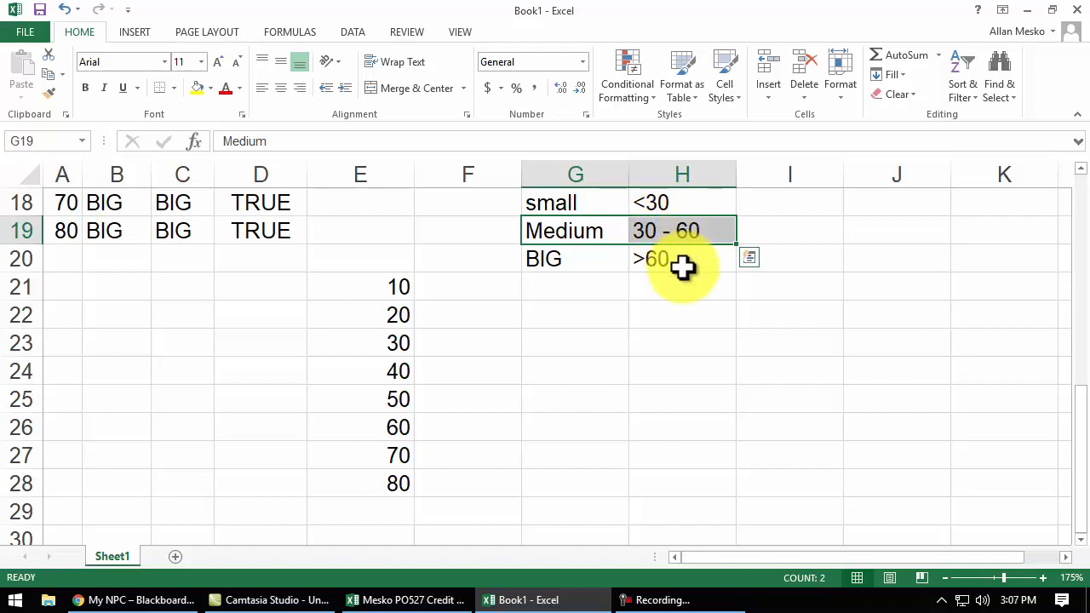
Enter the formula =AND(E21>=30,E21<=60) in cell G21 to test whether E21 falls in the Medium range.
left_click(553, 290)
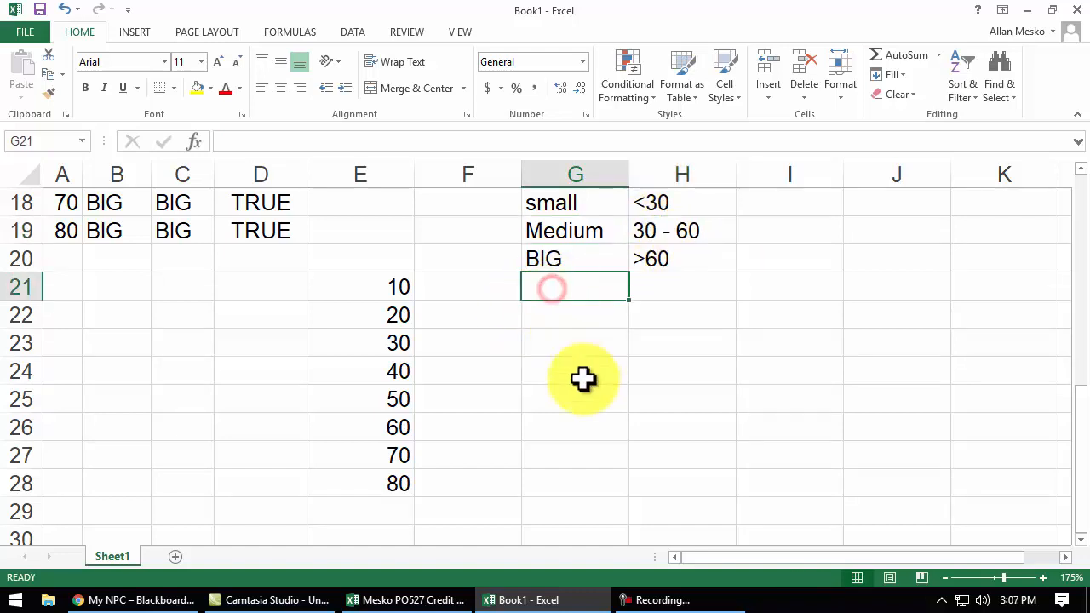
type("=")
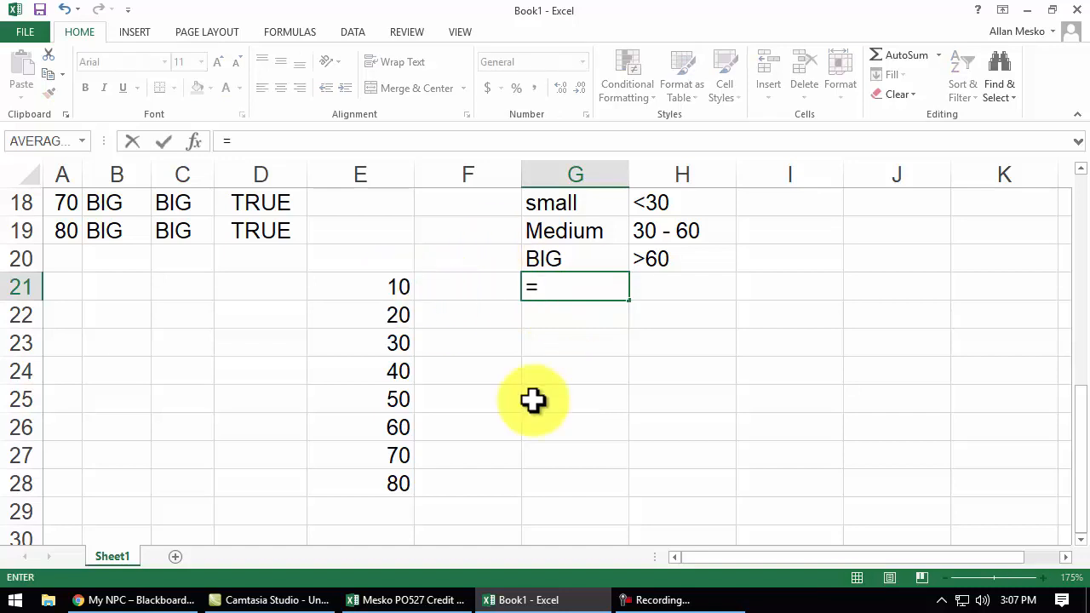
type("and(")
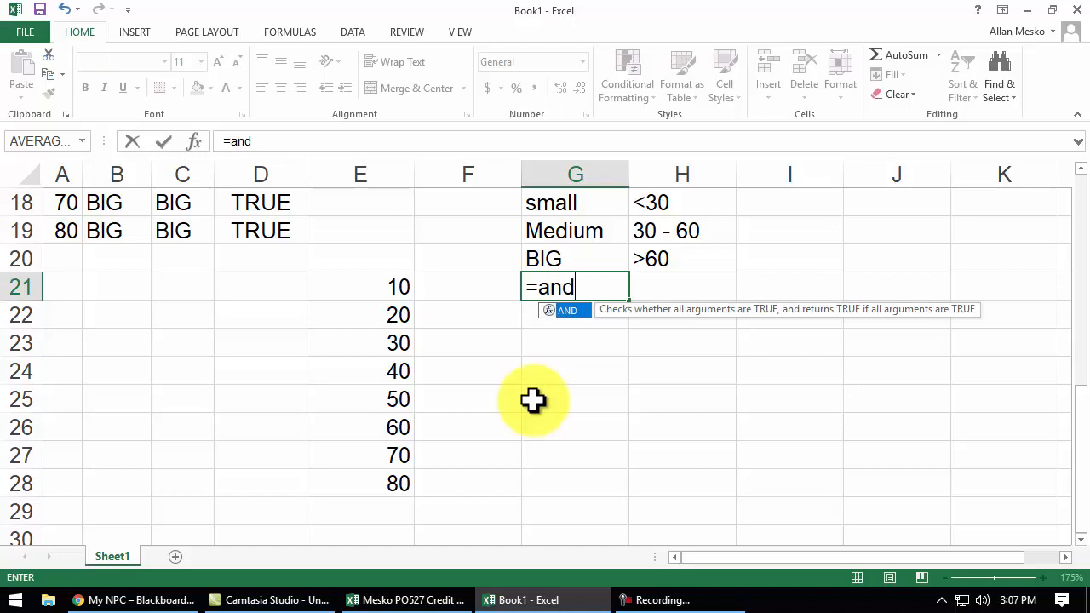
left_click(387, 292)
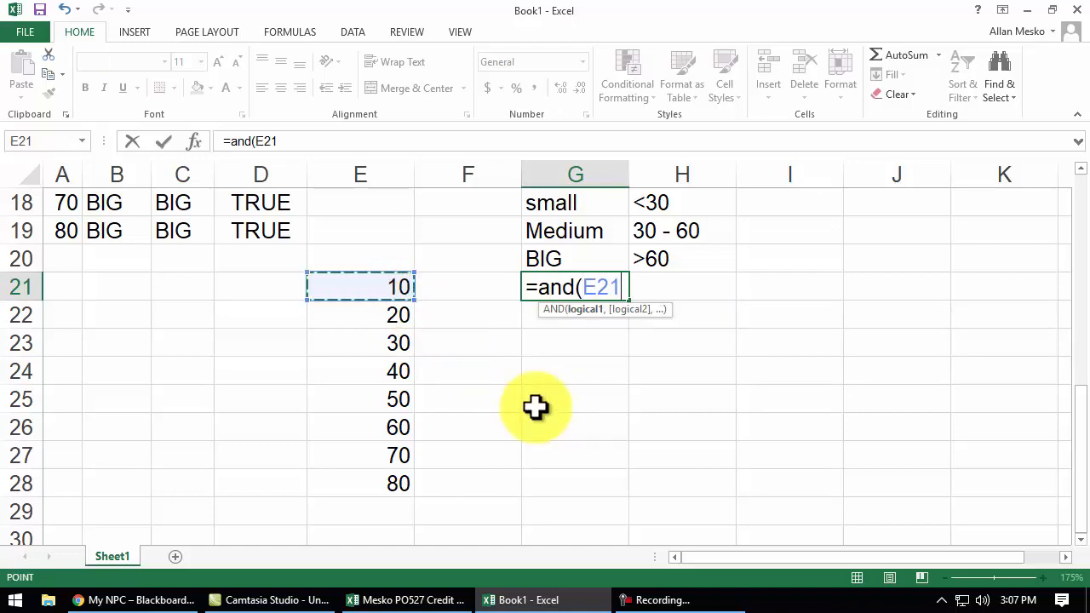
type(">")
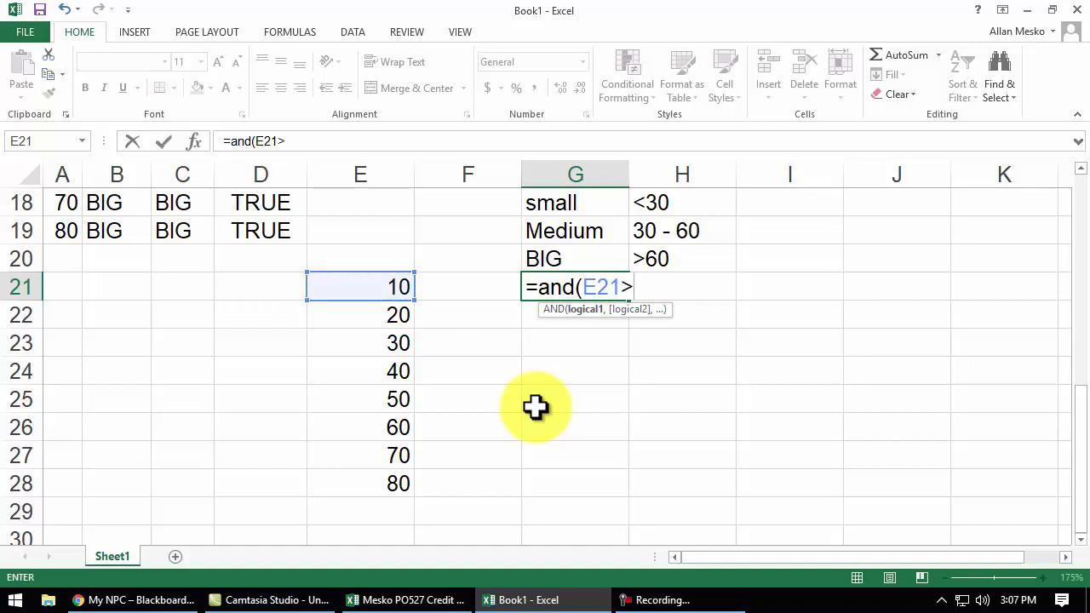
type("=30,")
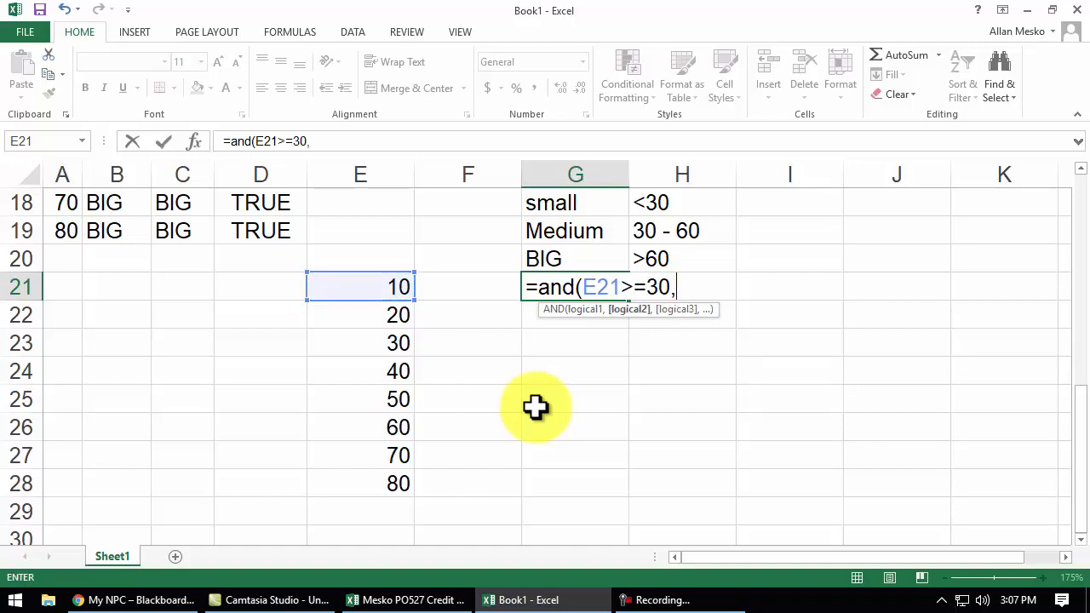
left_click(375, 291)
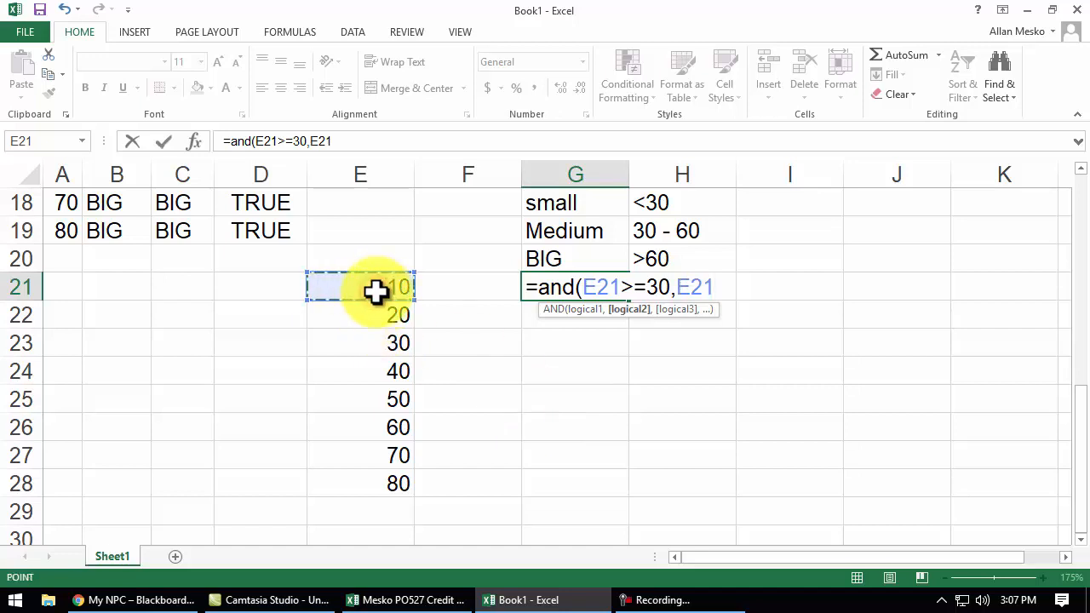
type("<=")
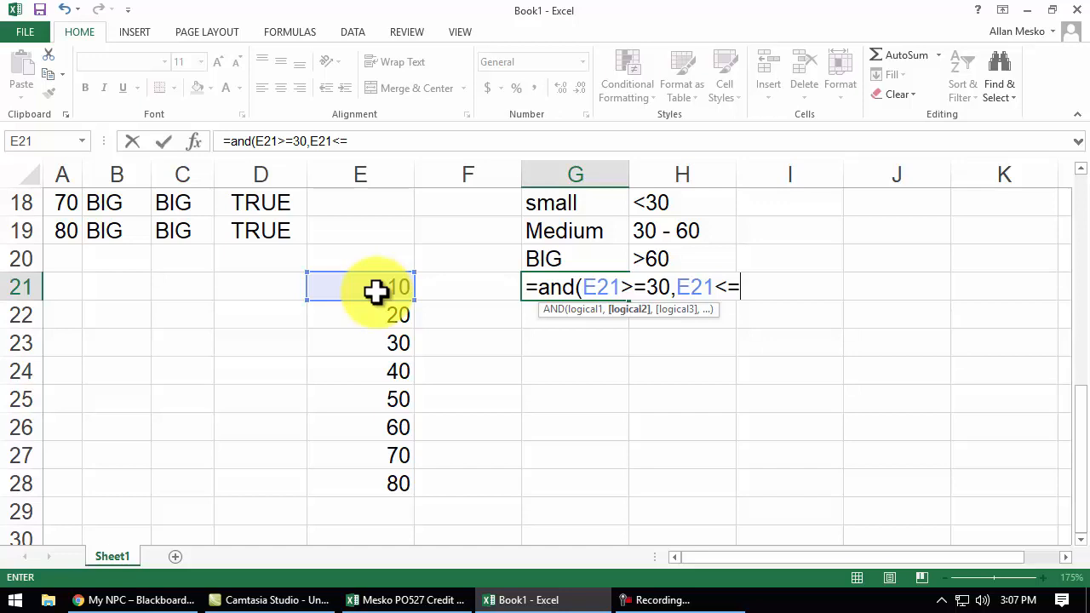
type("60)")
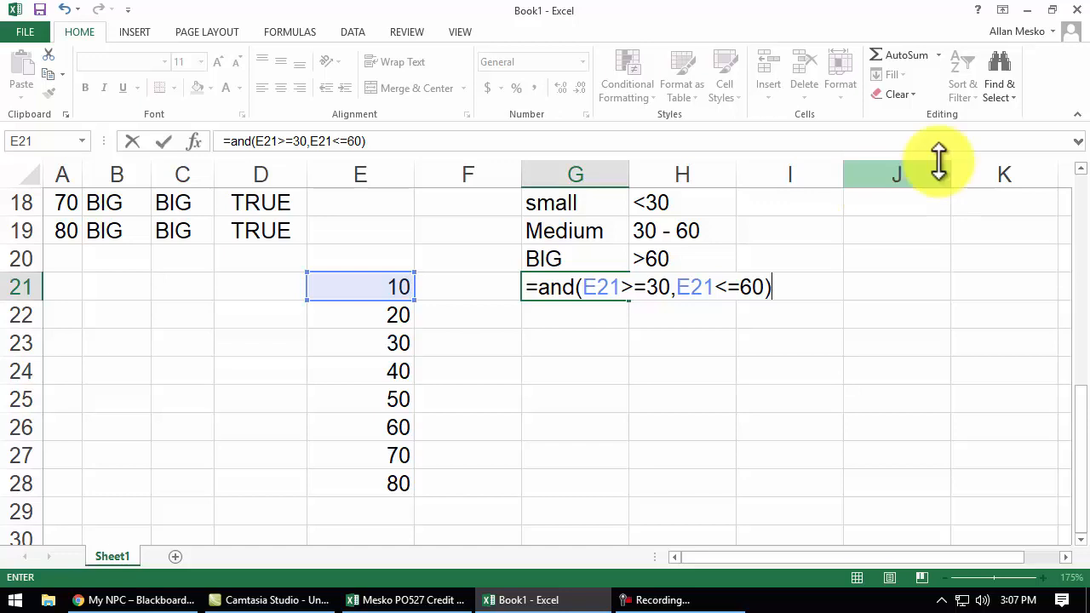
left_click(671, 332)
Move the size table from G18:H20 to I18:J20 and enter the heading "Is it medium?" in G20.
left_click_drag(584, 205, 694, 272)
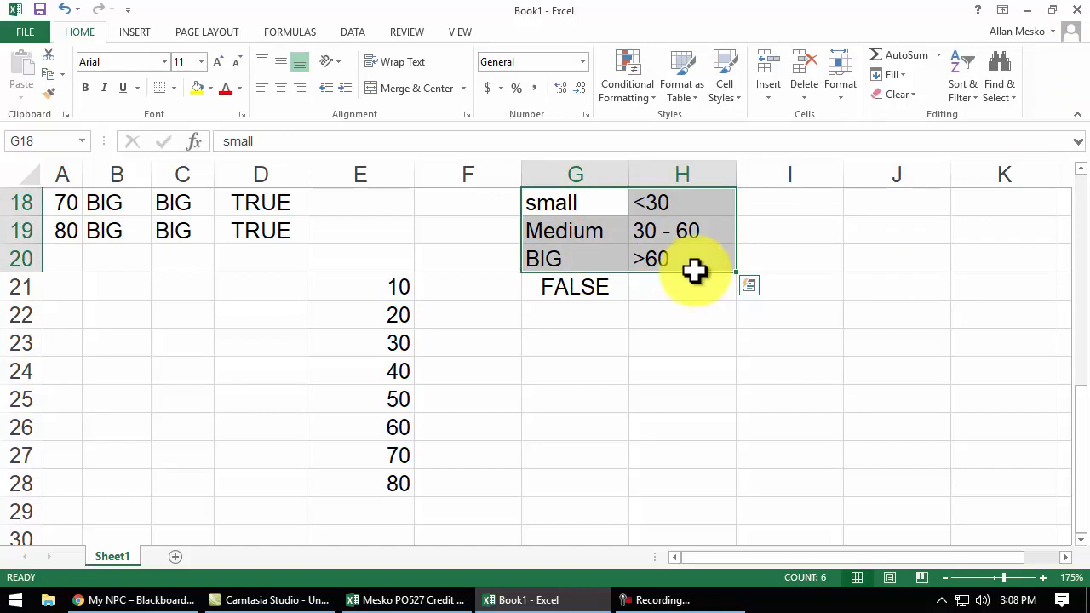
left_click_drag(697, 272, 927, 268)
left_click(570, 265)
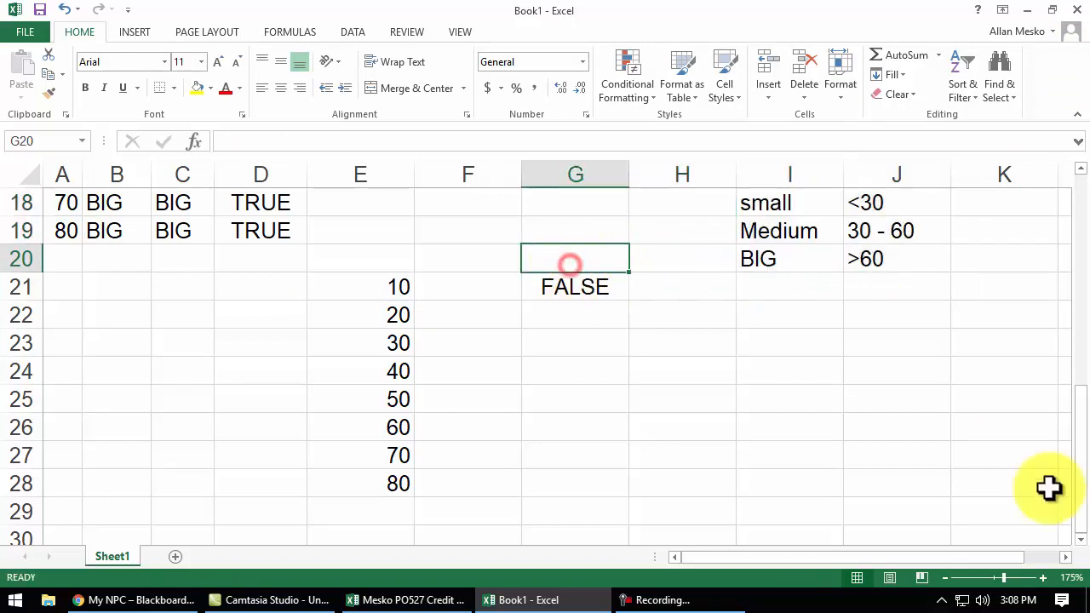
type("Is it m")
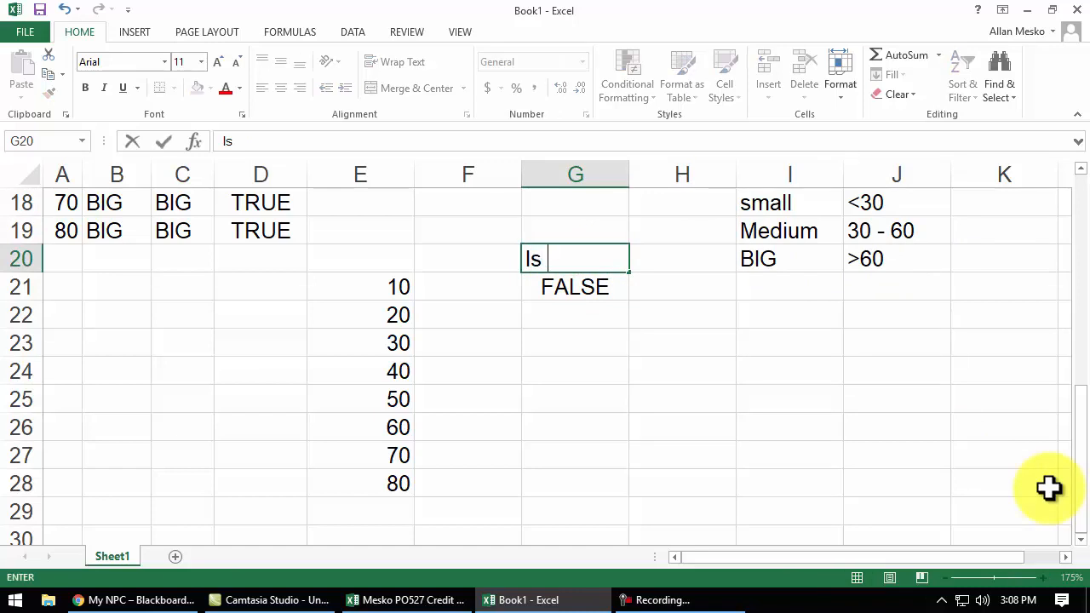
type("edium?")
key("Return")
Check the AND formula in G21 and copy it down through G28.
type("=AND(E21>=30,E21<=60)")
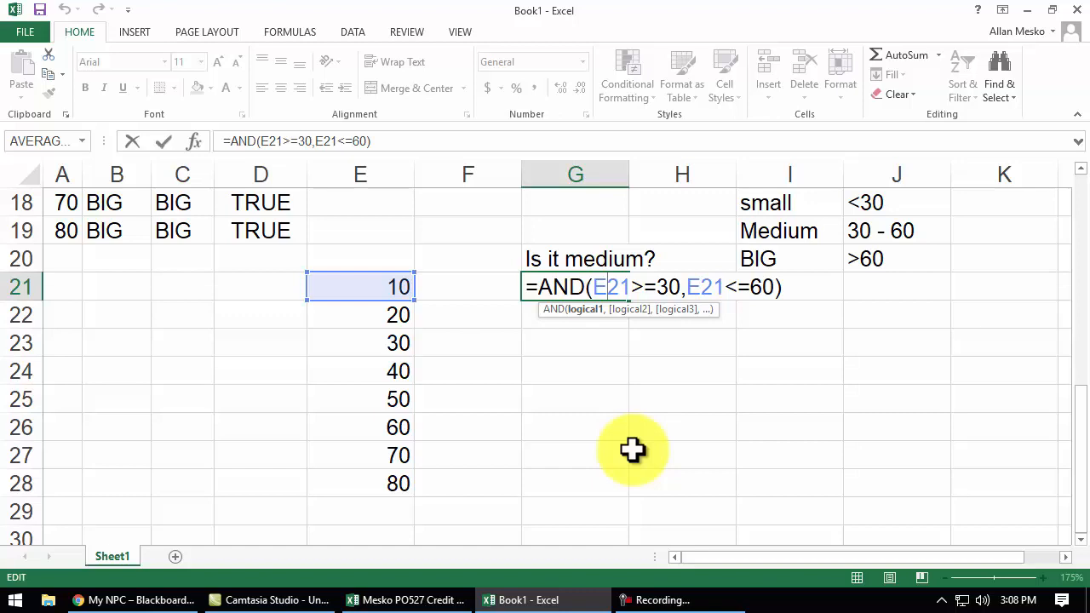
key("Return")
left_click(580, 286)
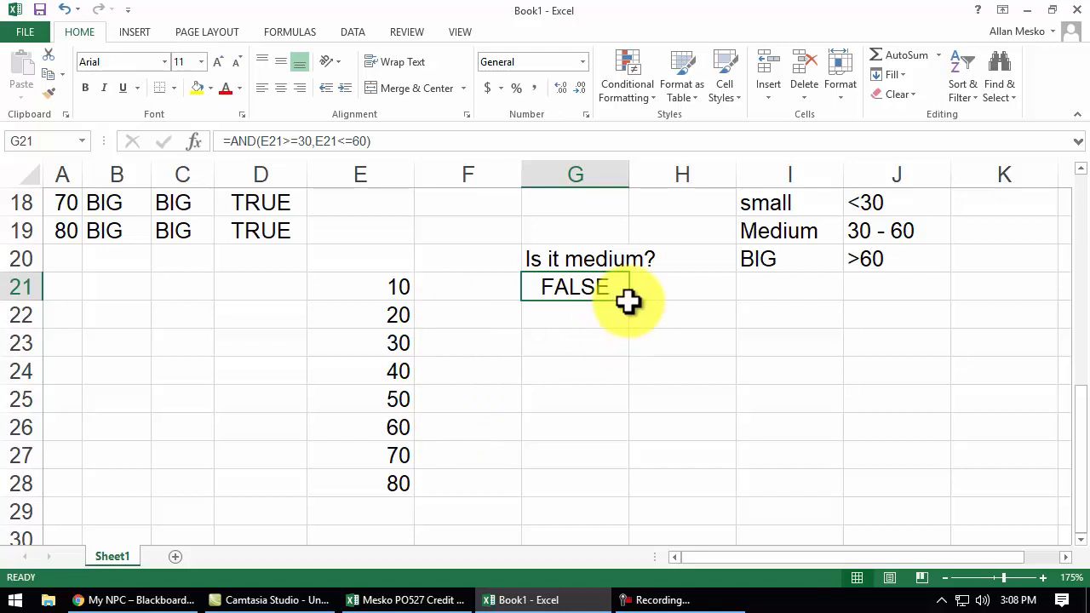
left_click_drag(628, 300, 631, 501)
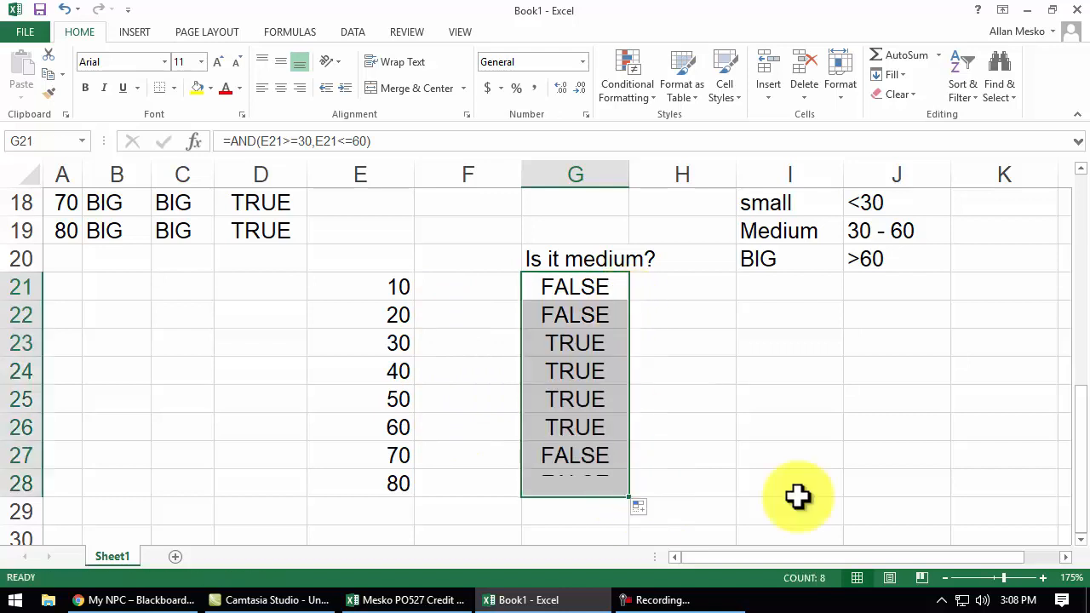
Compare the results in E23:G26 with the size labels in I18:I20 and inspect the AND formula in G21.
left_click_drag(367, 342, 609, 430)
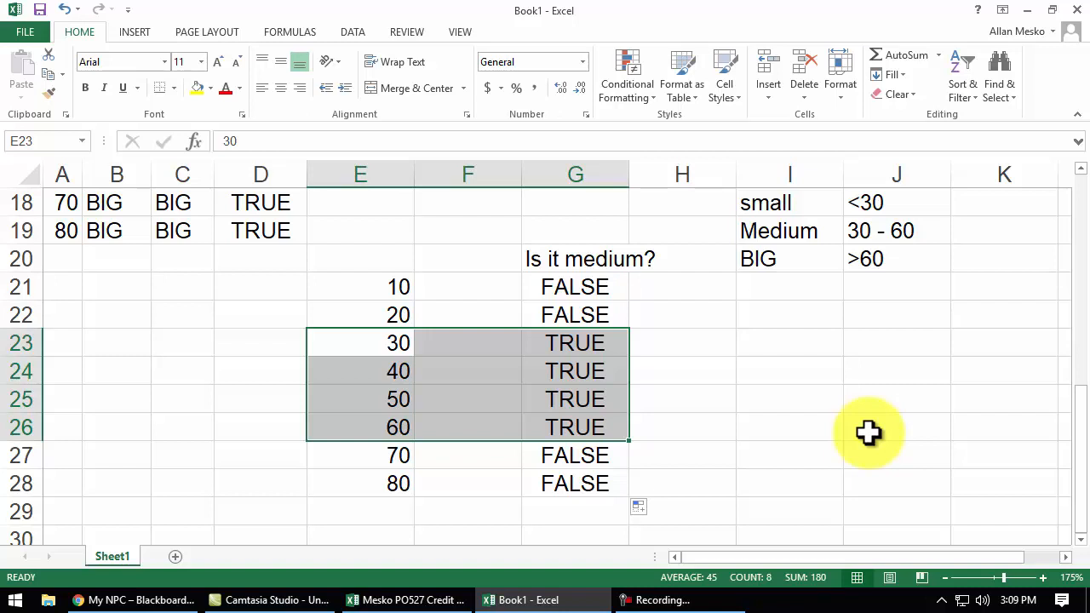
left_click(787, 202)
left_click(788, 228)
left_click(783, 260)
double_click(586, 287)
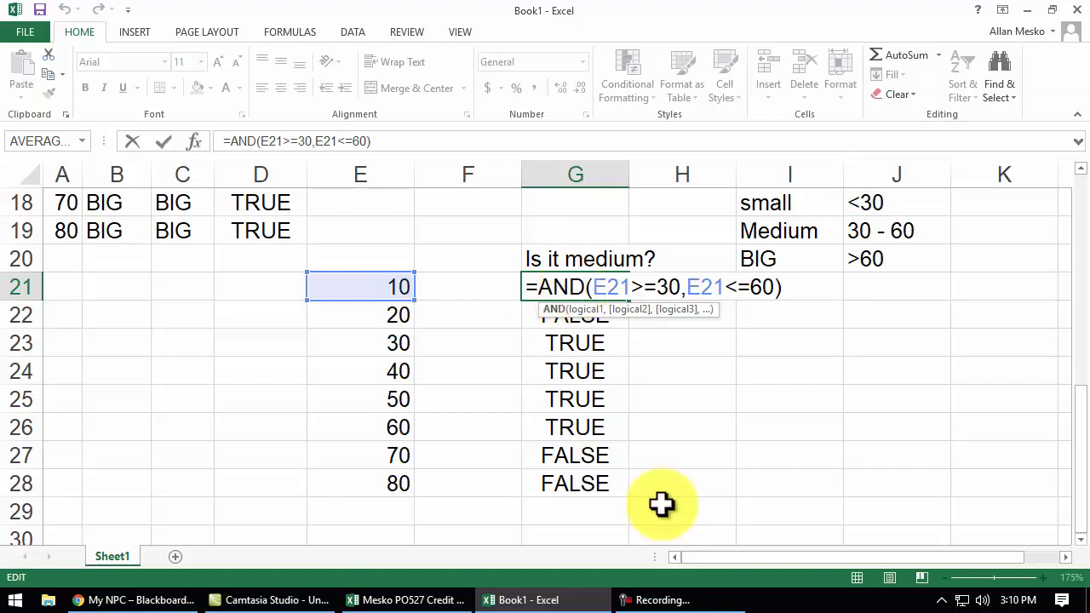
key("Return")
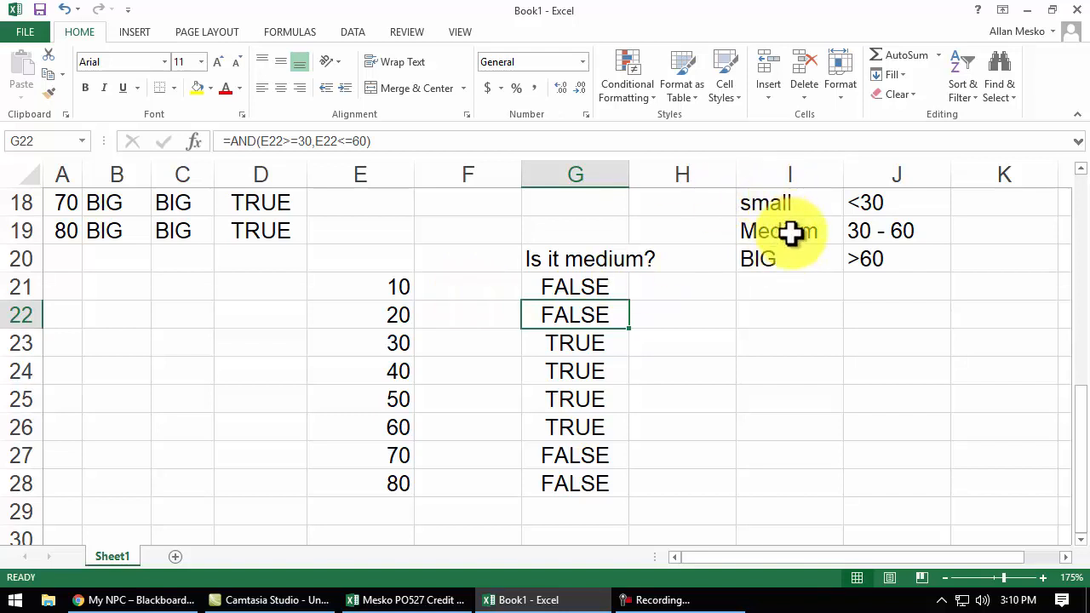
Enter the heading "B,M,or S?" in F20 and widen column F to make room for a long formula in F21.
left_click(462, 262)
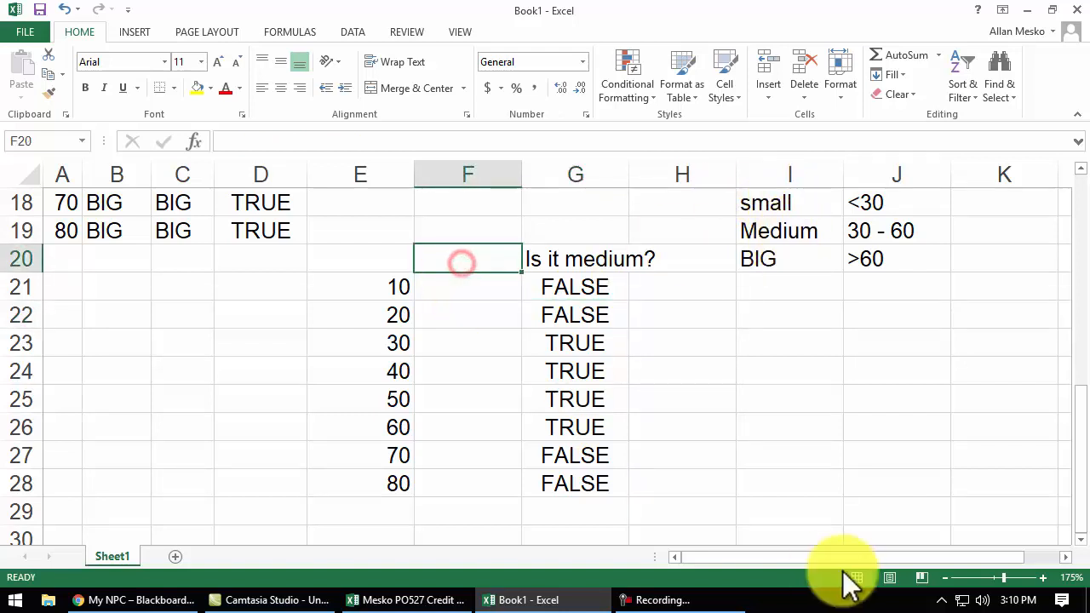
type("B")
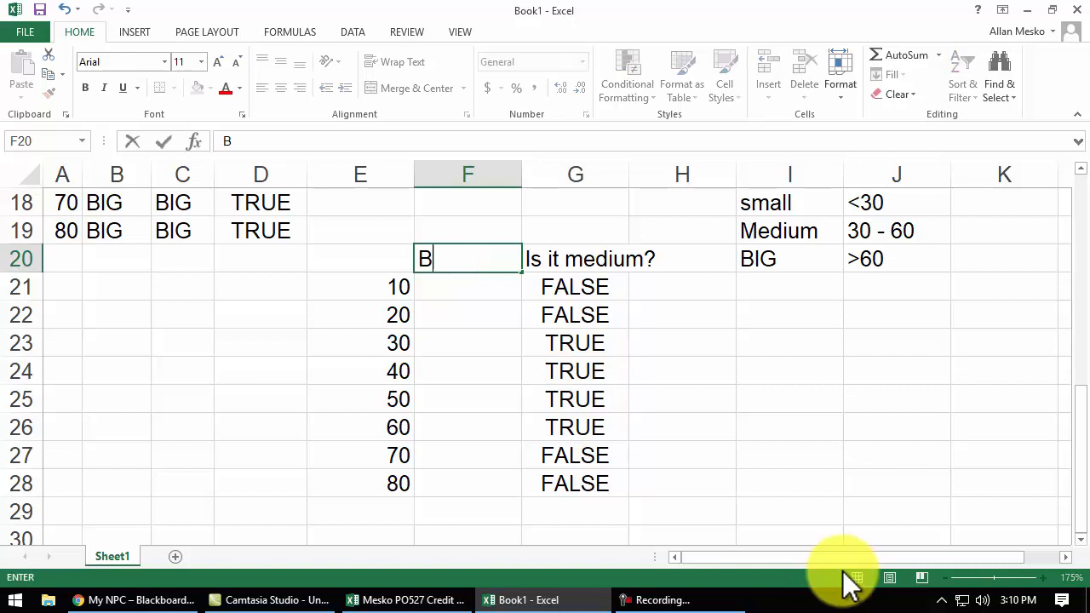
type(",M,or S?")
key("Return")
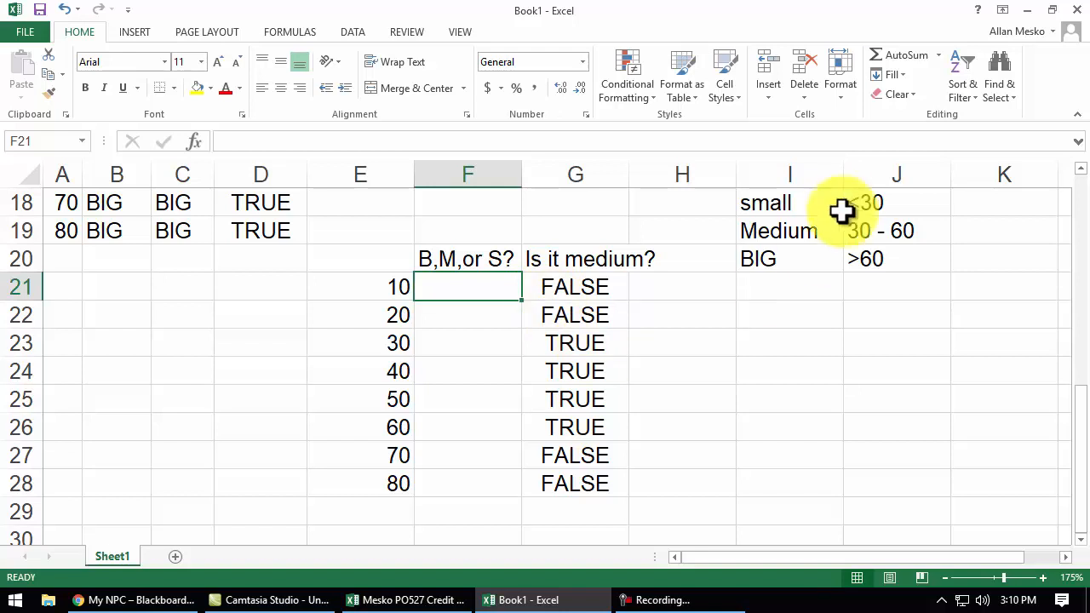
left_click(808, 203)
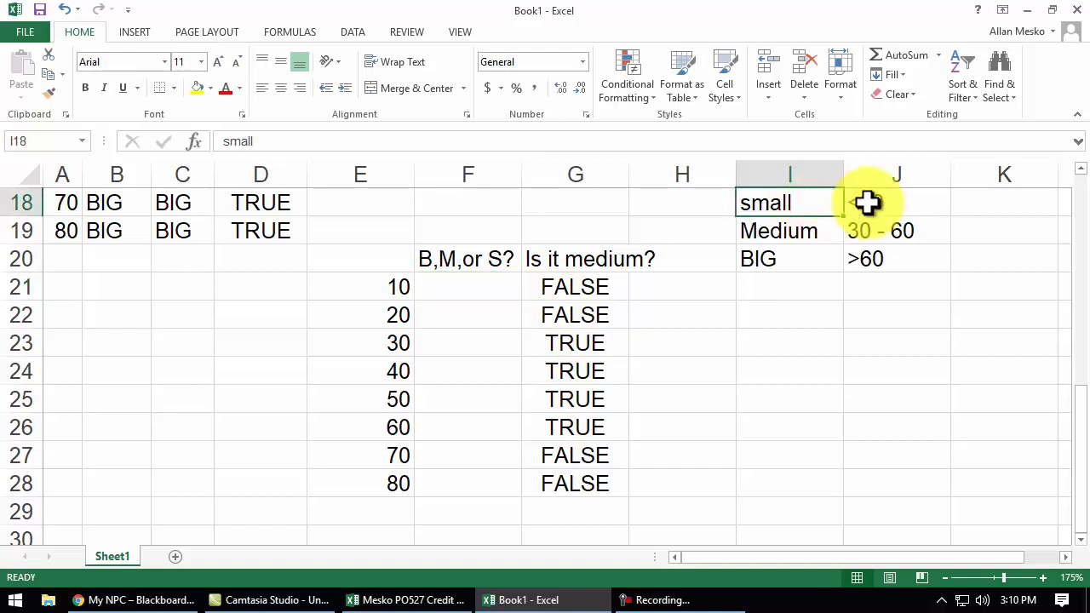
left_click(468, 287)
left_click_drag(523, 174, 679, 173)
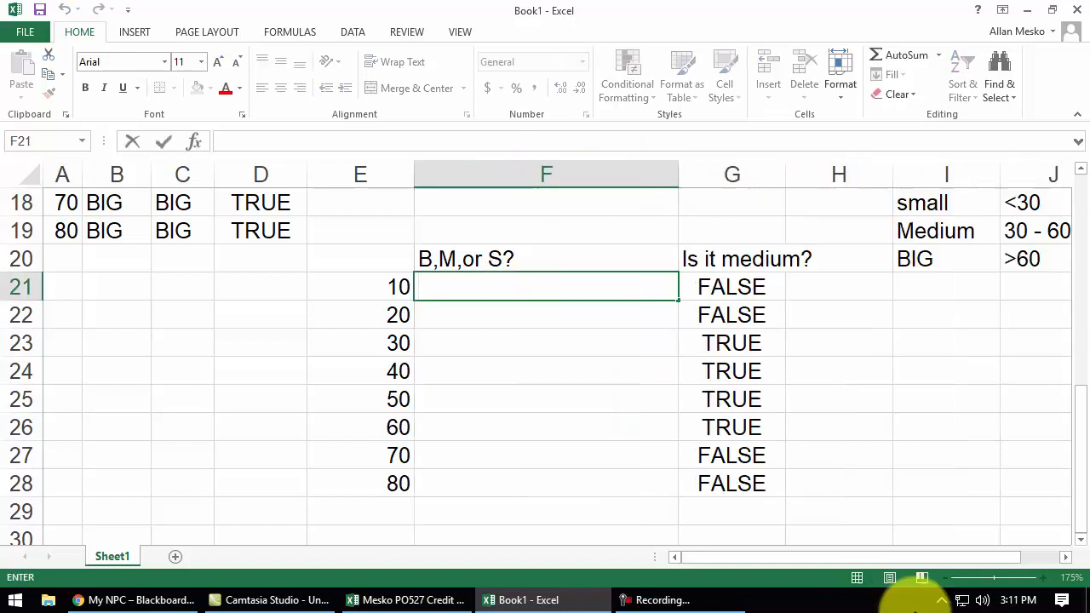
Begin an IF formula in F21 that tests E21<30 and returns "small" when true.
type("=if(")
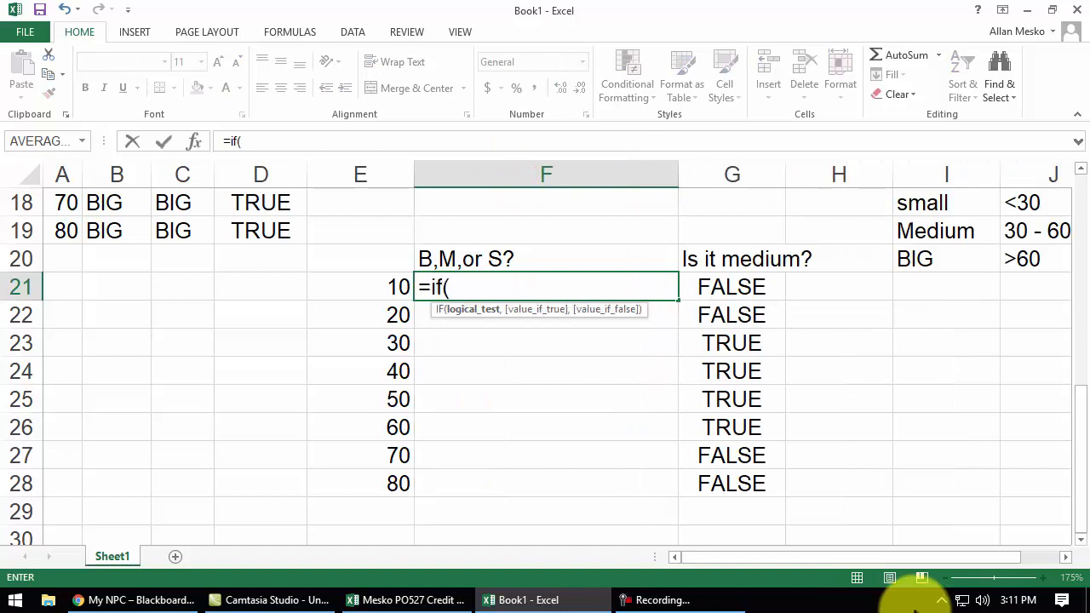
left_click(369, 273)
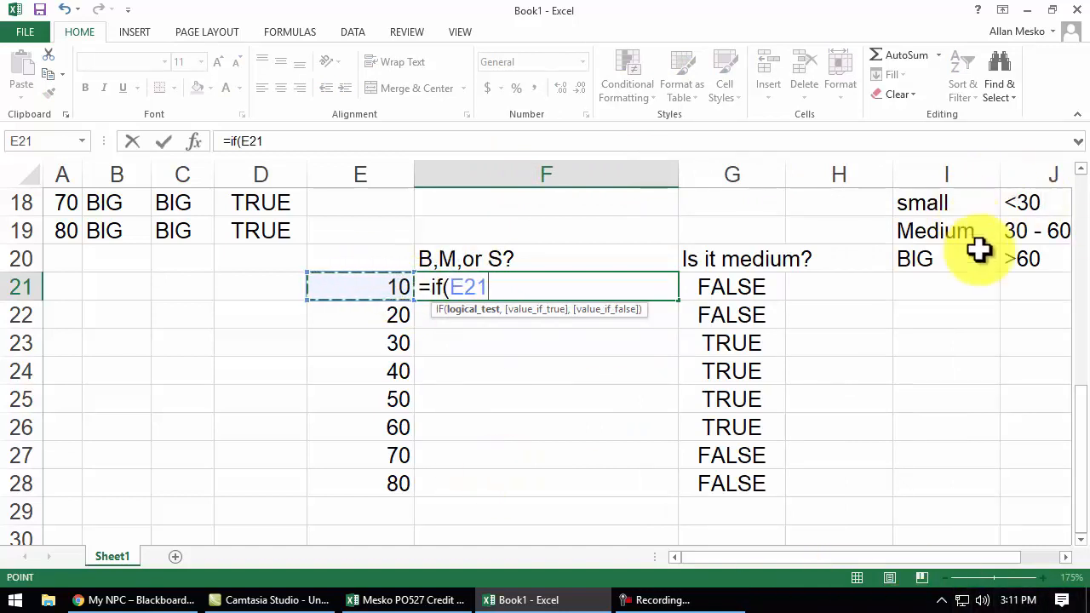
type(",")
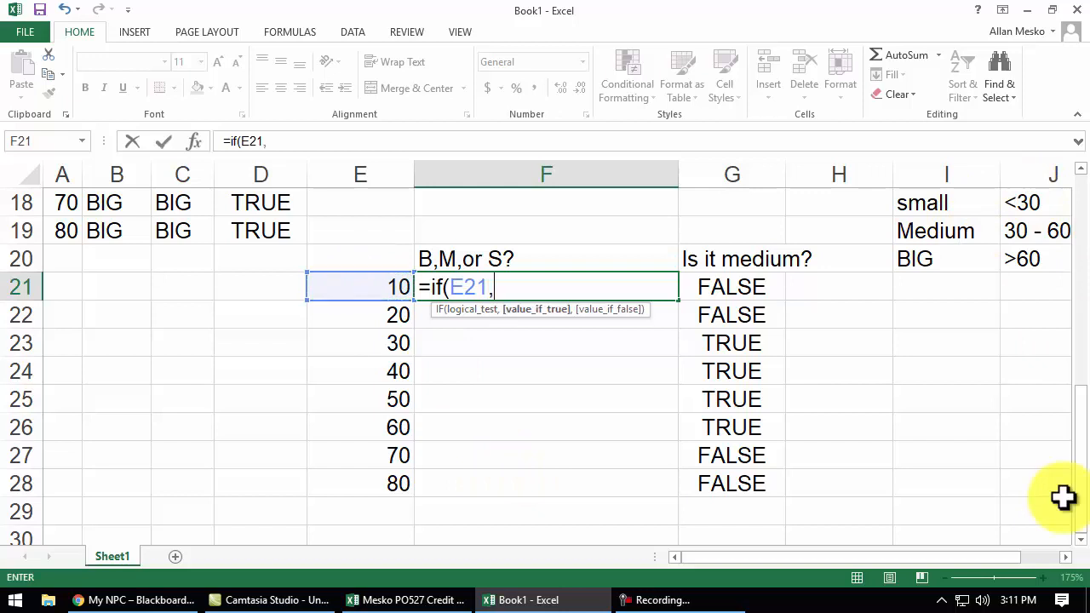
key("BackSpace")
type("<3")
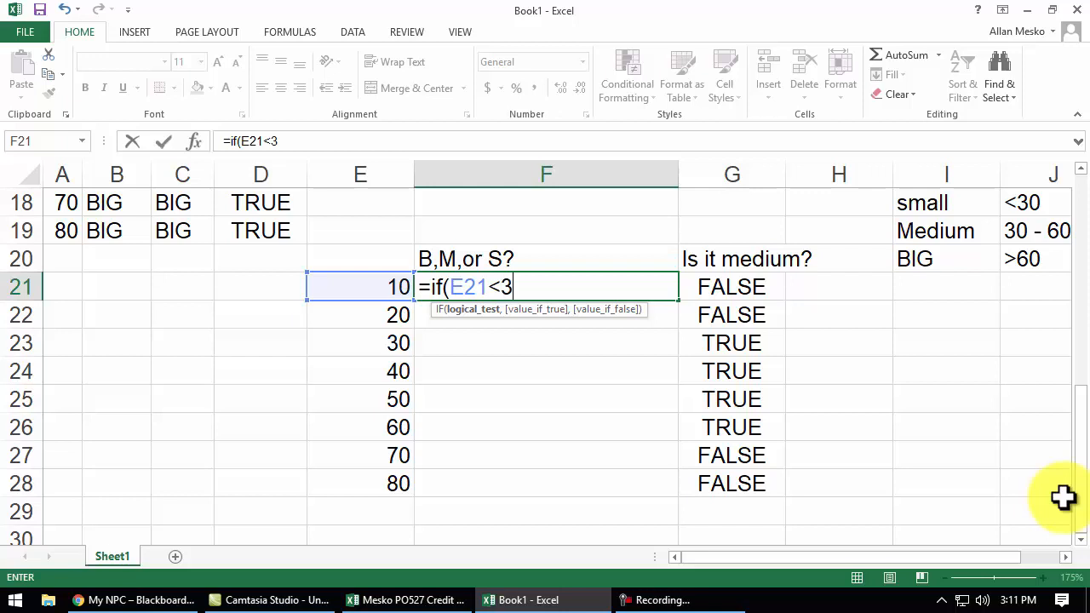
type("0,")
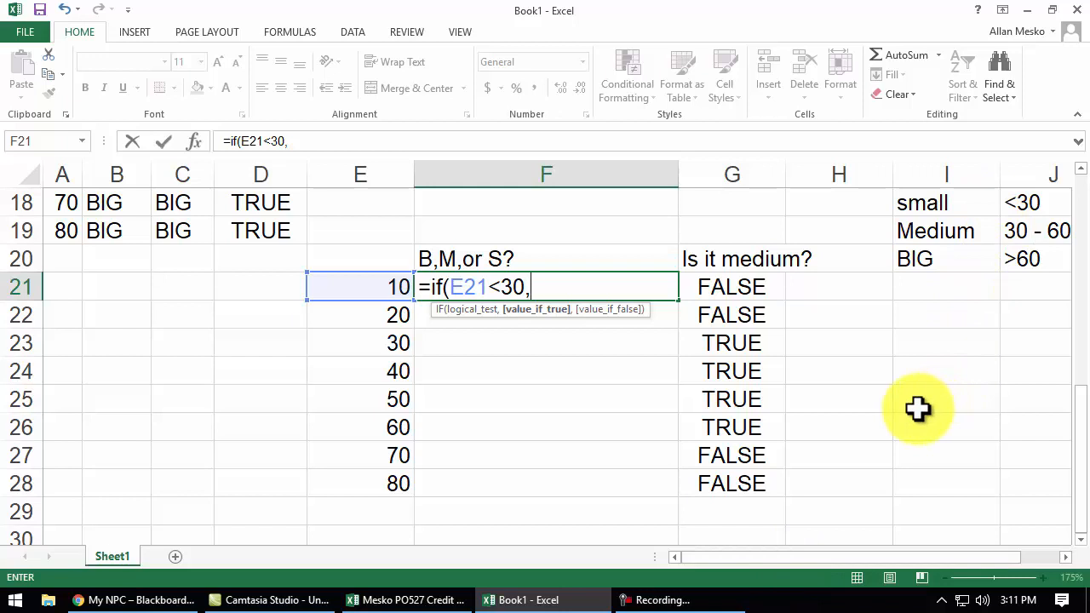
type("\"small\",")
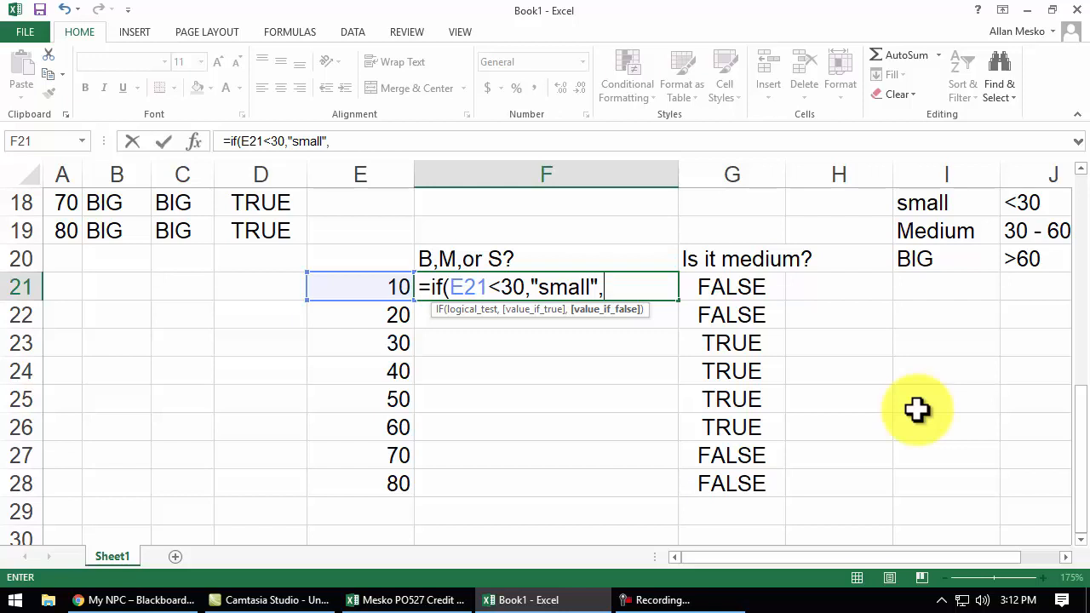
Complete the F21 formula with the nested IF(E21<=60,"medium","BIG") as the value if false.
type("if(")
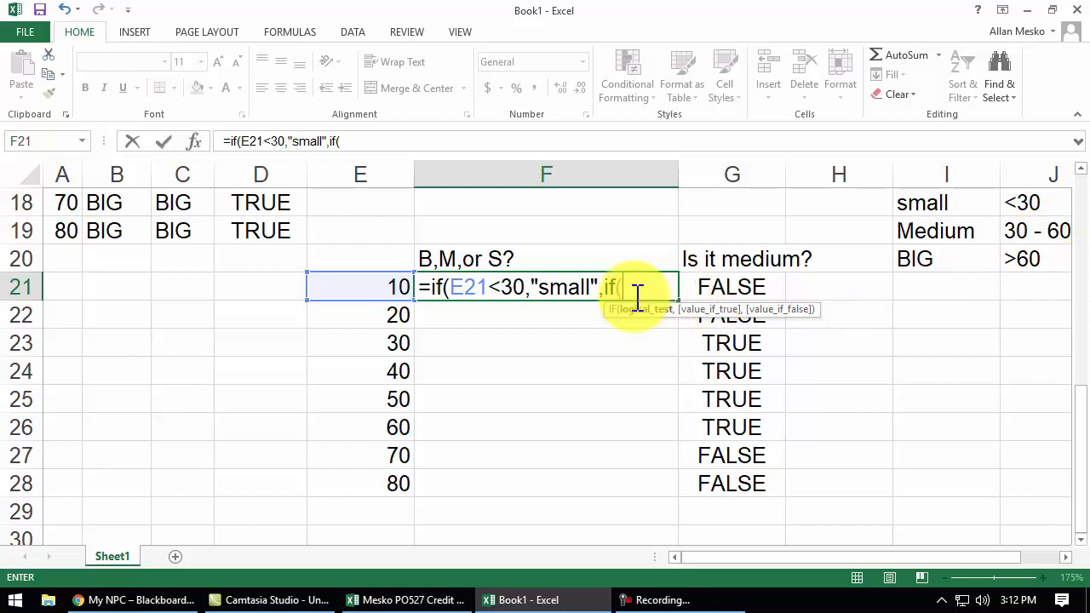
left_click(377, 285)
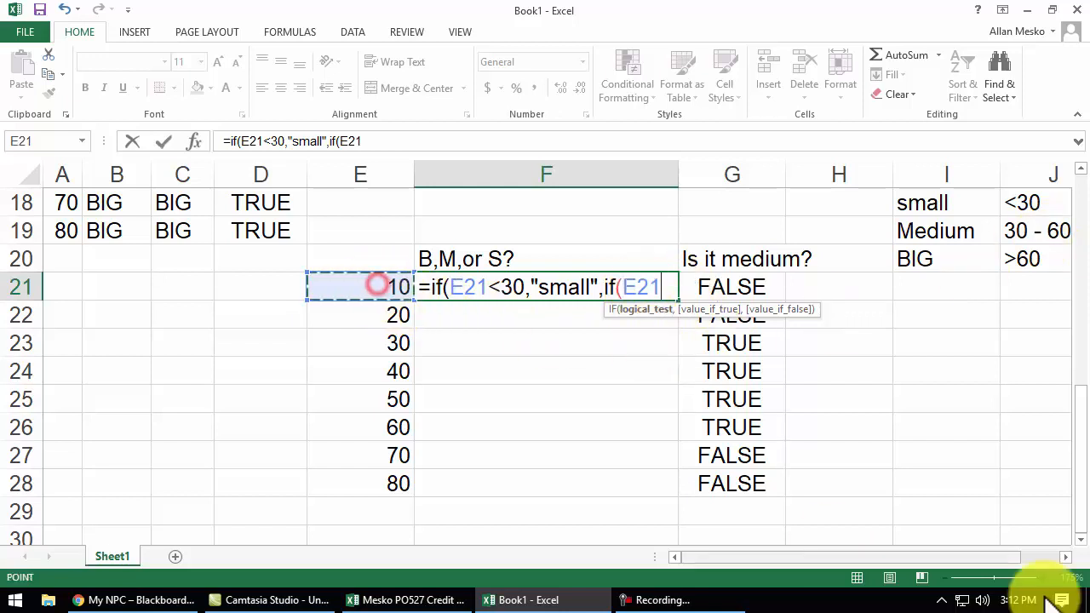
type("<=")
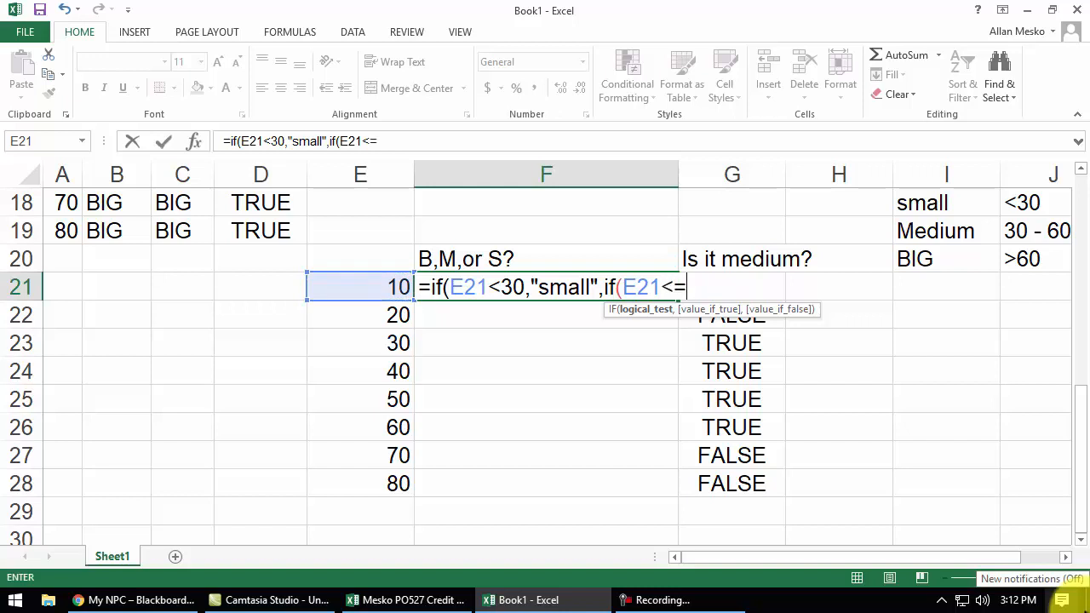
type("60")
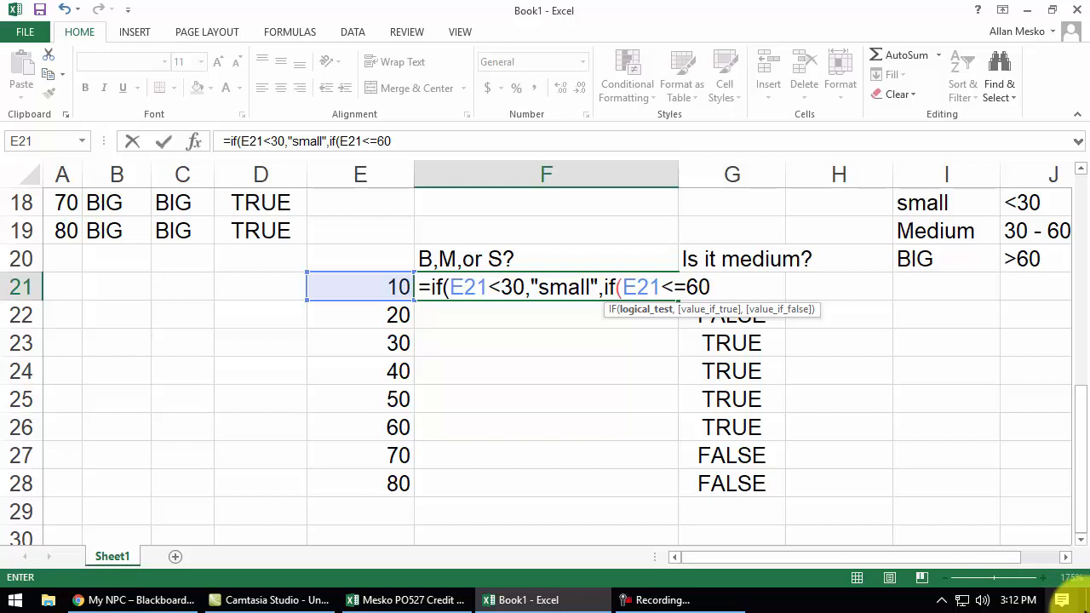
type(",\"")
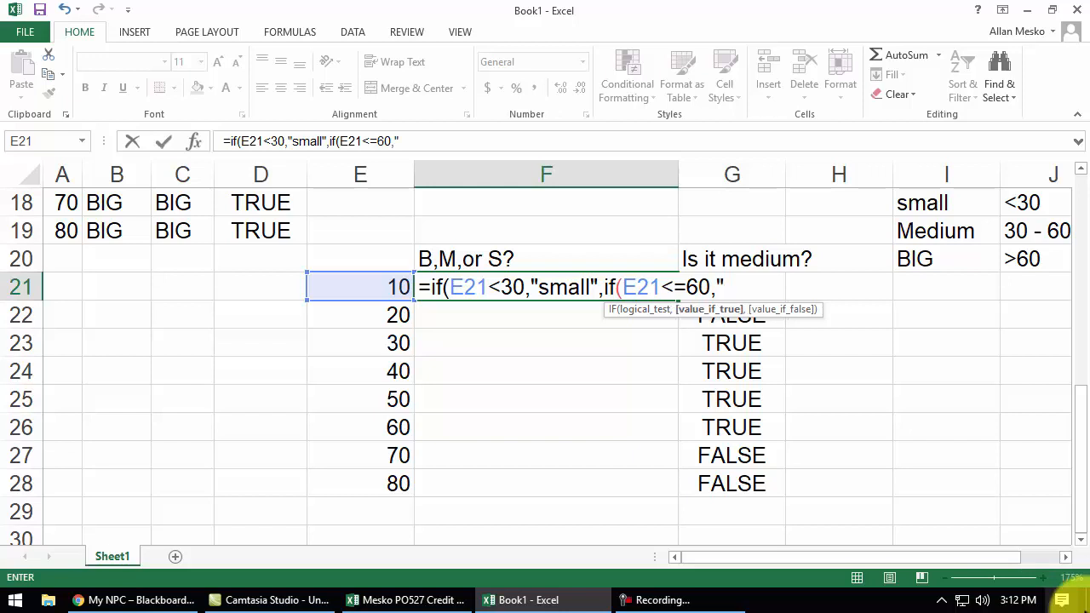
type("medium\",")
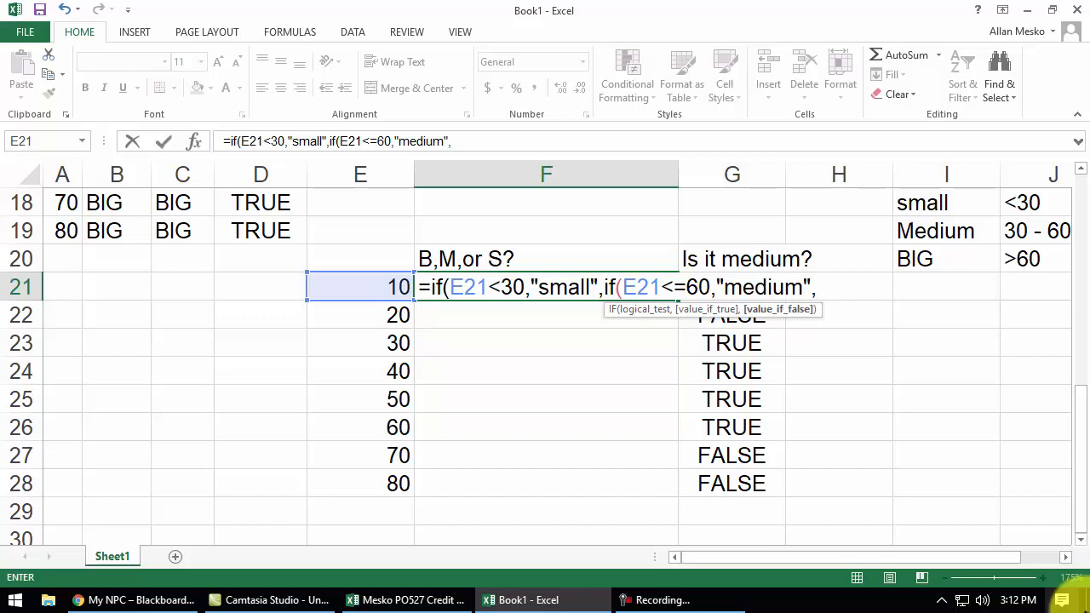
type("\"BIG\")")
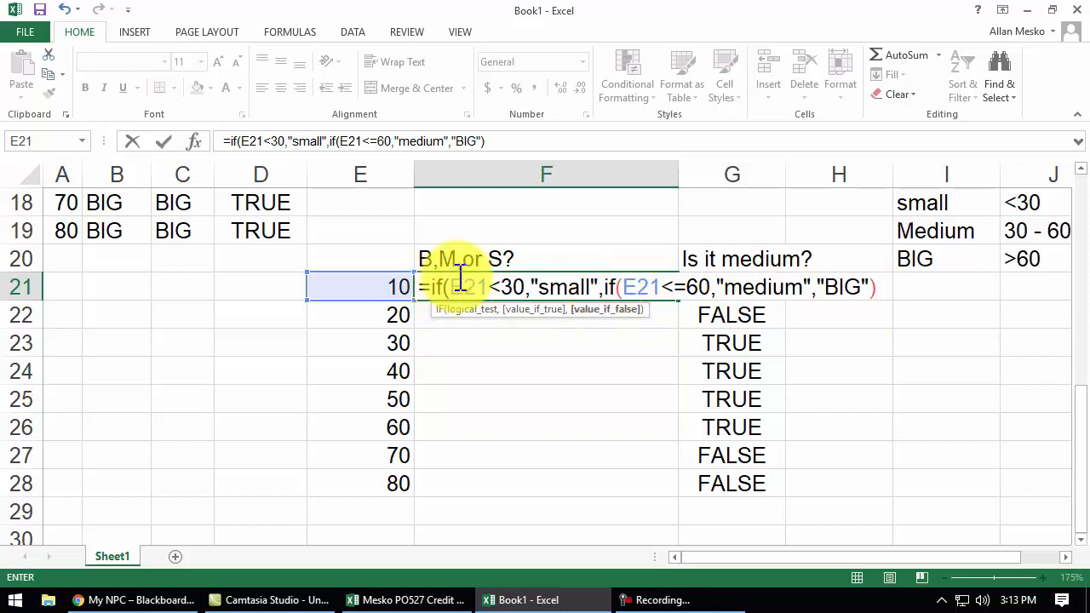
type(")")
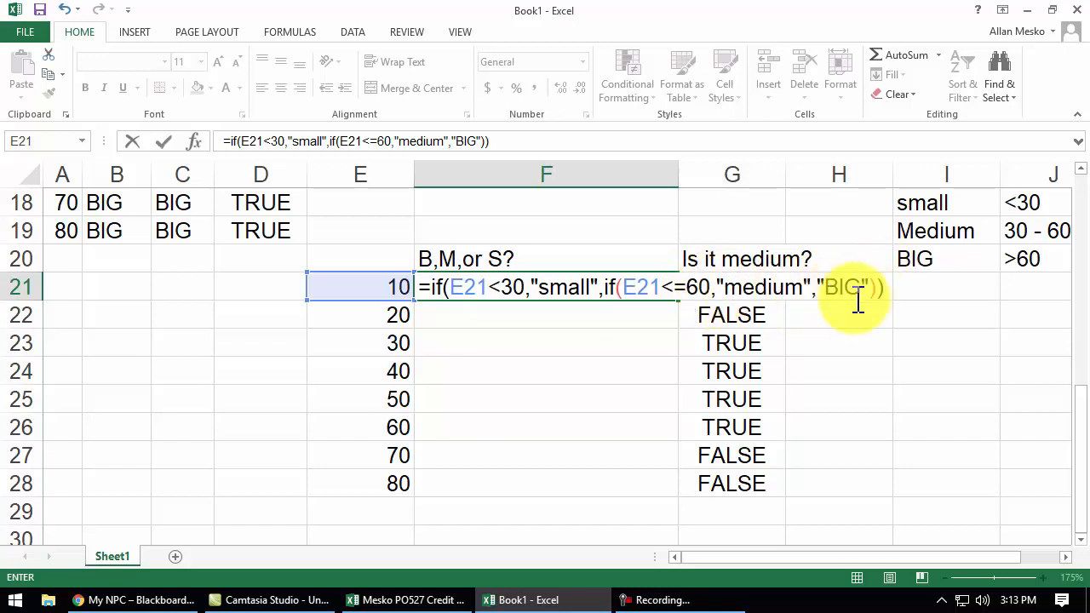
key("Return")
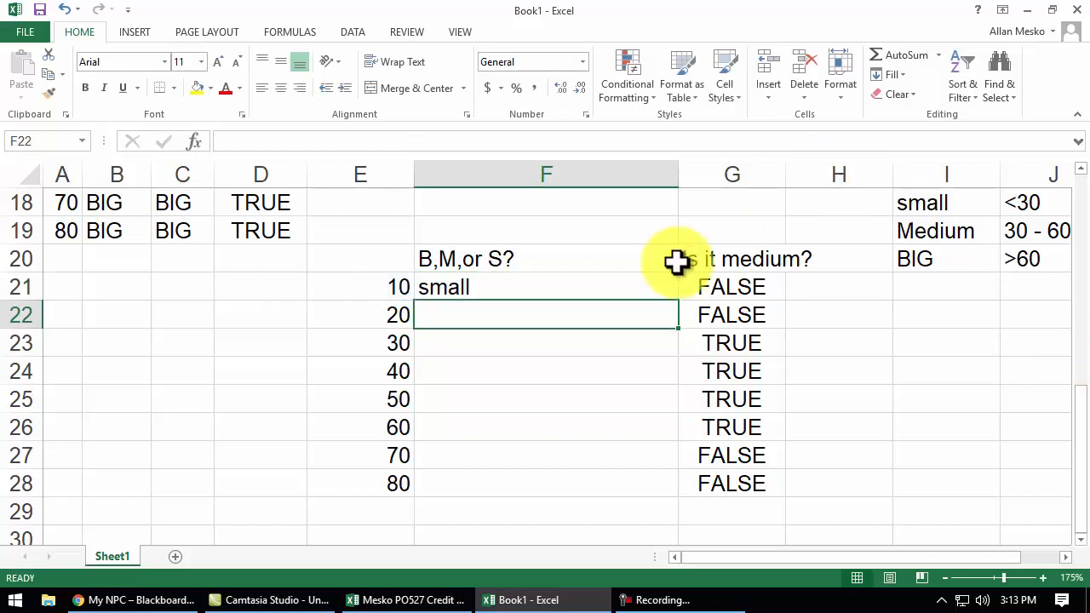
Copy the nested IF formula in F21 down through F28 and check the resulting size labels.
left_click(630, 281)
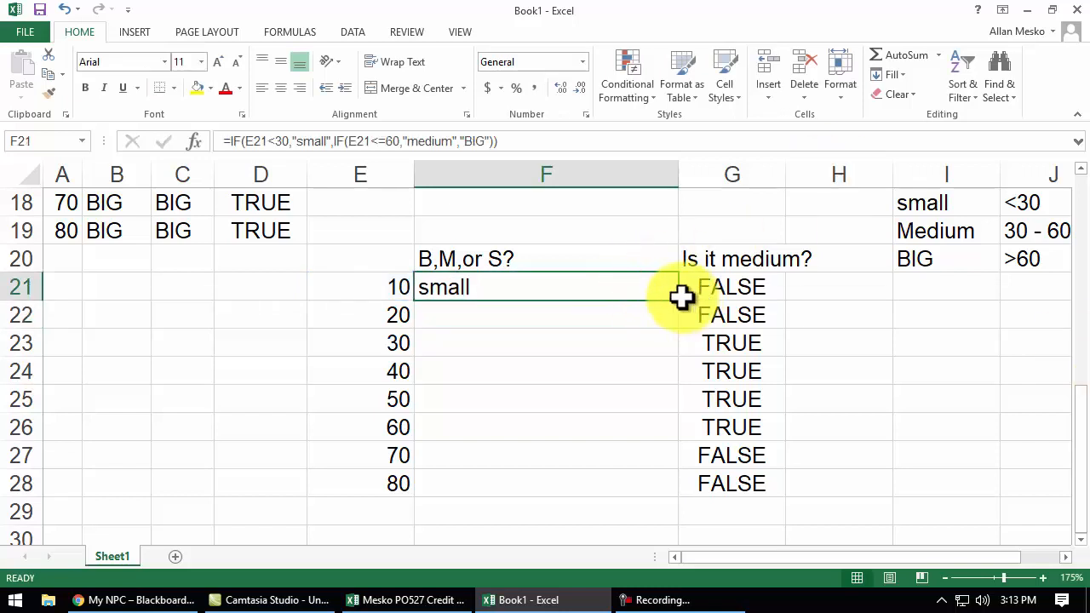
double_click(679, 300)
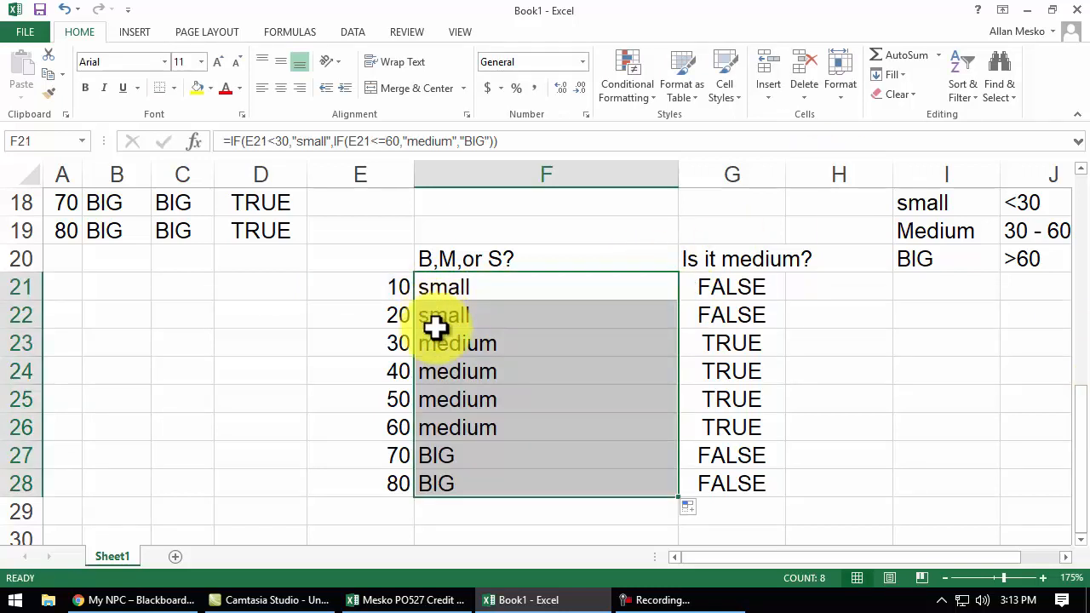
left_click_drag(443, 344, 459, 480)
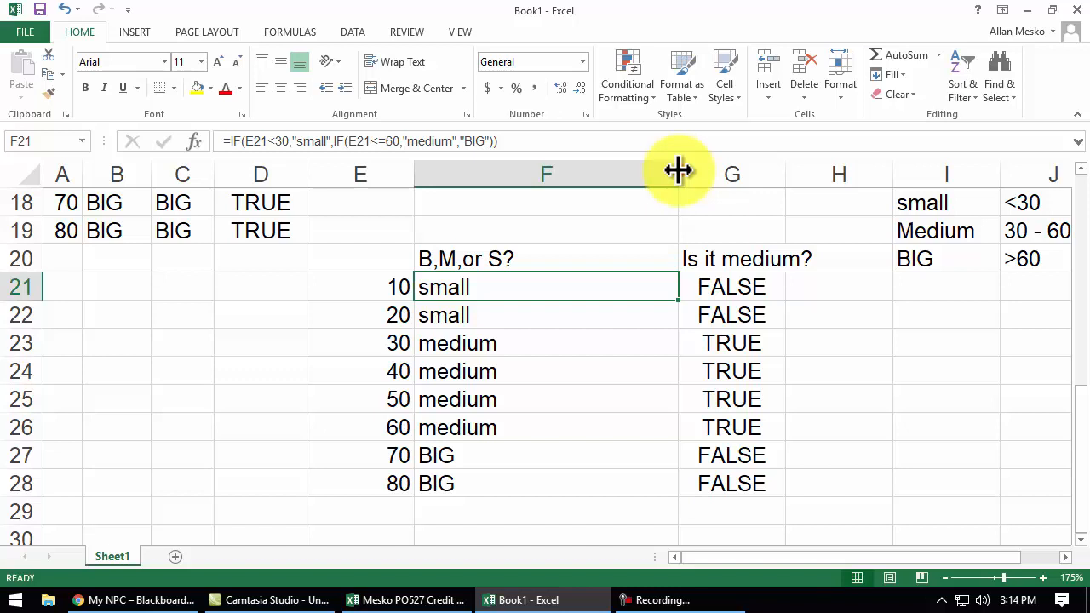
Fit column F to its contents and insert a blank column before the "Is it medium?" column.
double_click(679, 171)
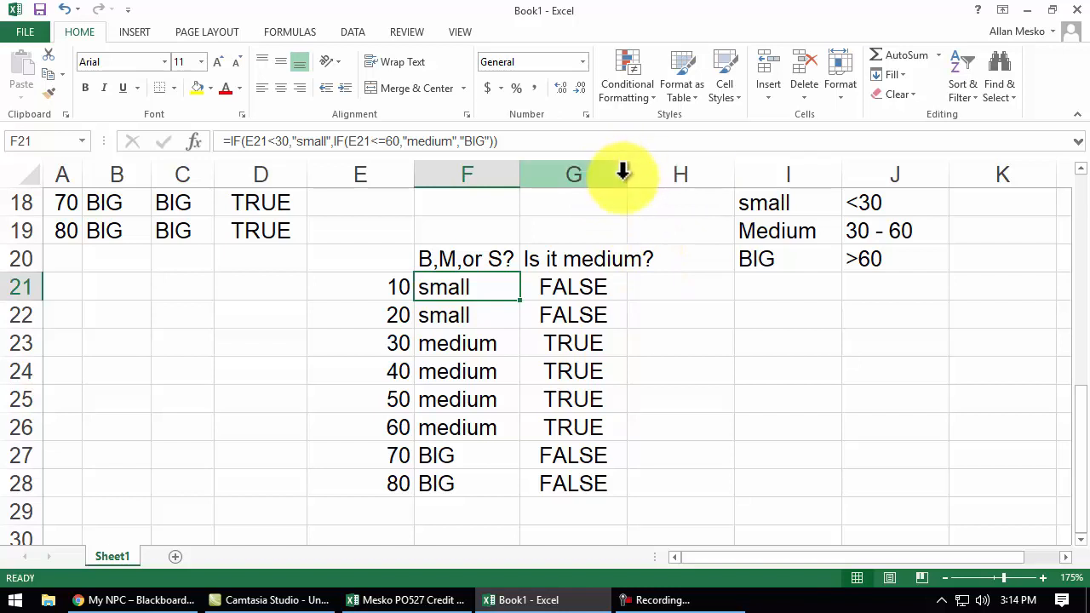
right_click(564, 175)
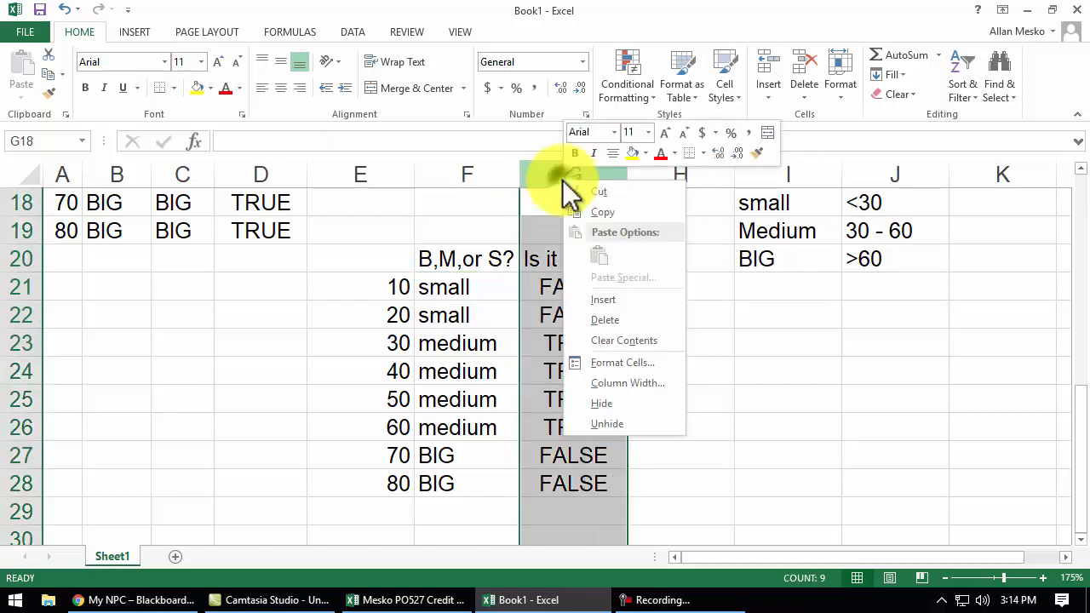
left_click(606, 301)
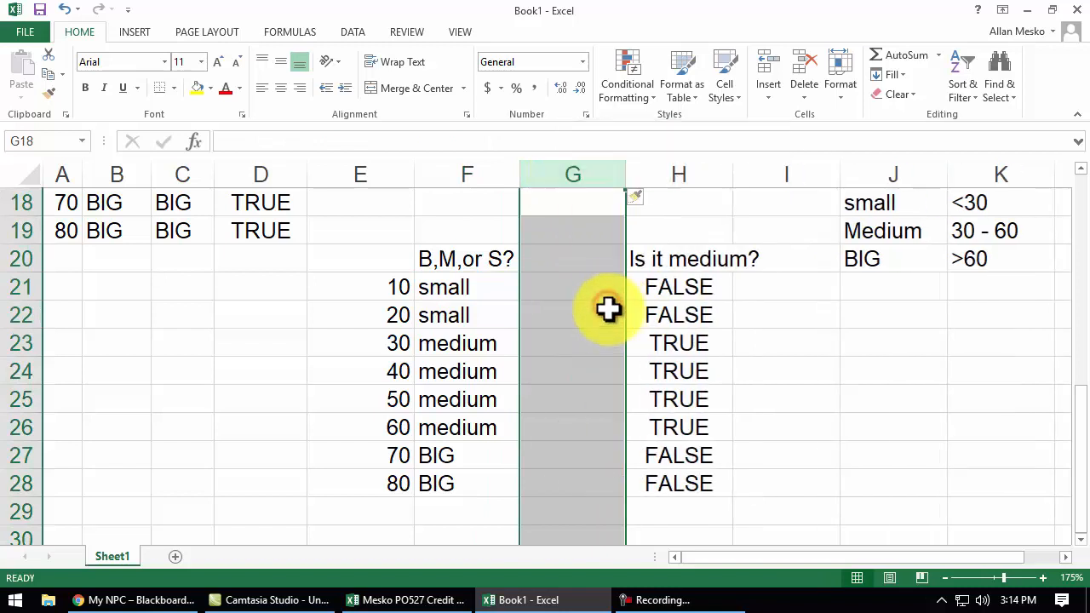
Move the heading "B,M,or S?" from F20 to G20 and enter "S, M, or B?" in F20, fitting column F to it.
left_click(452, 260)
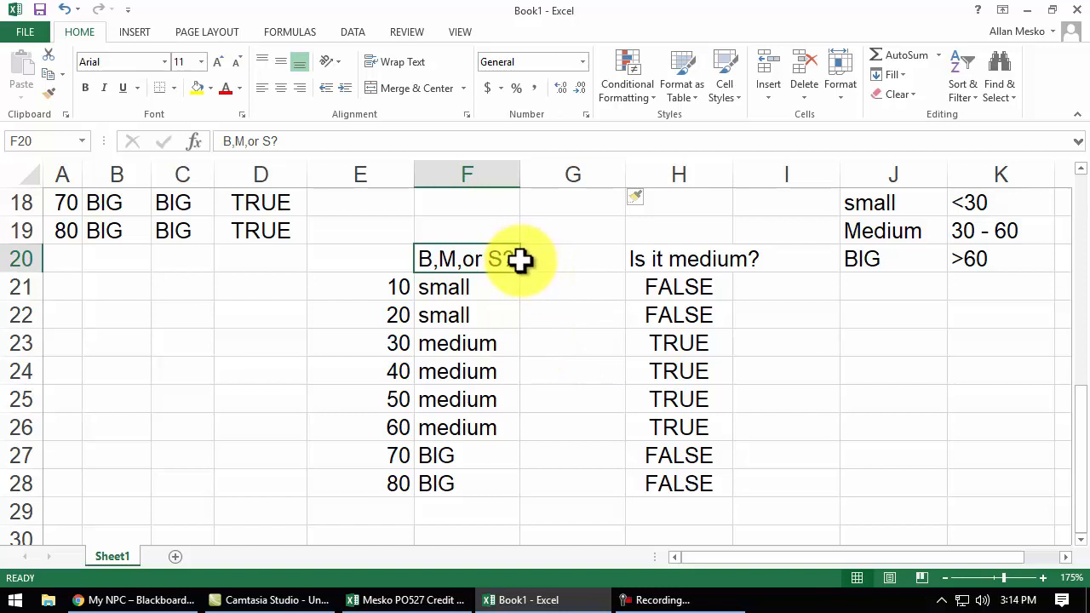
left_click_drag(519, 260, 545, 262)
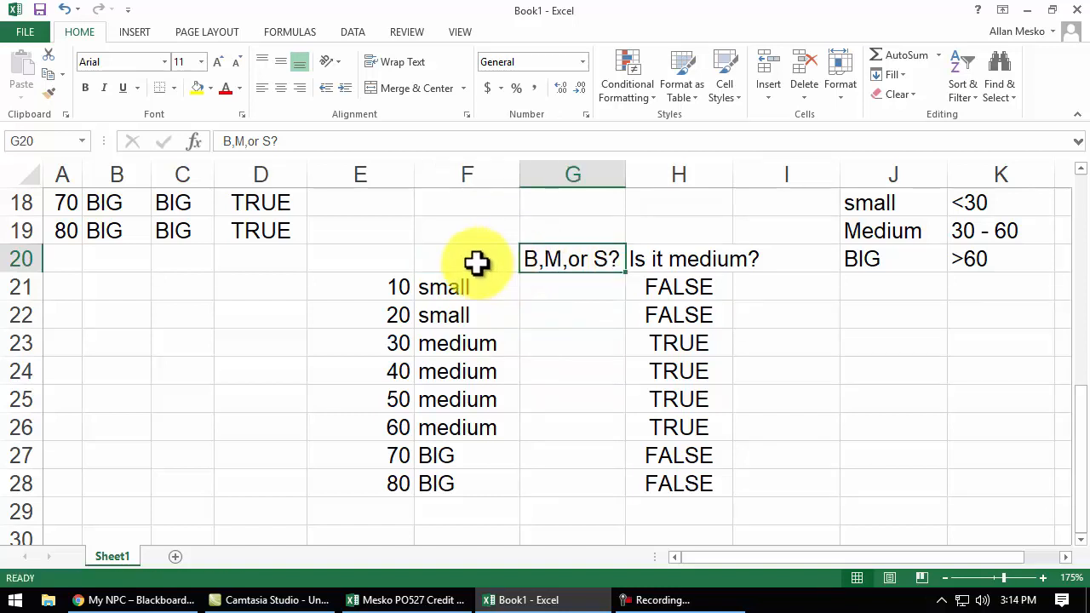
left_click(477, 263)
type("S,")
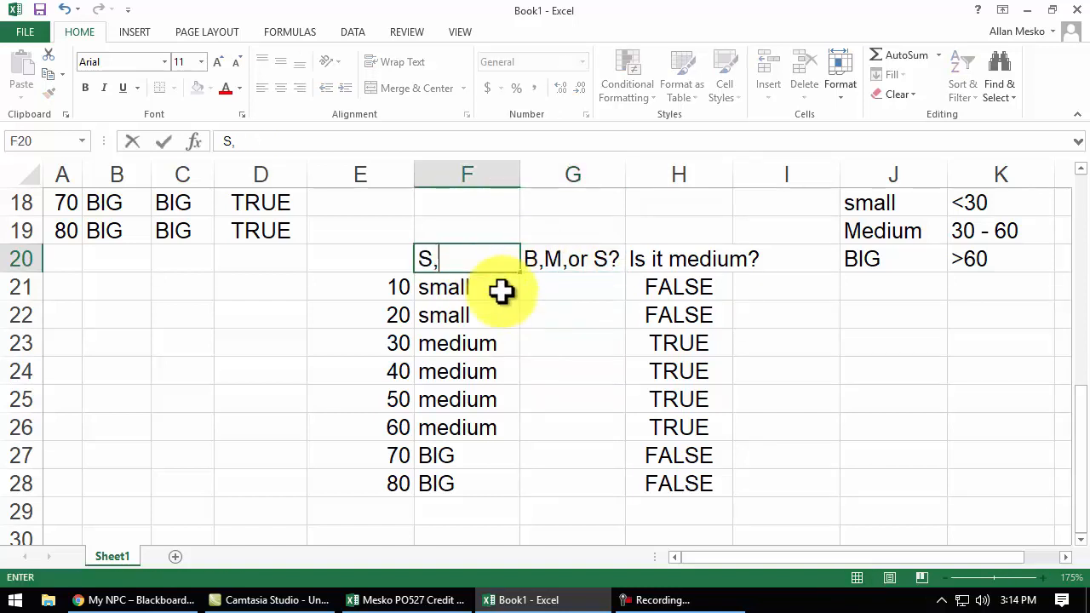
type(" M, or B?")
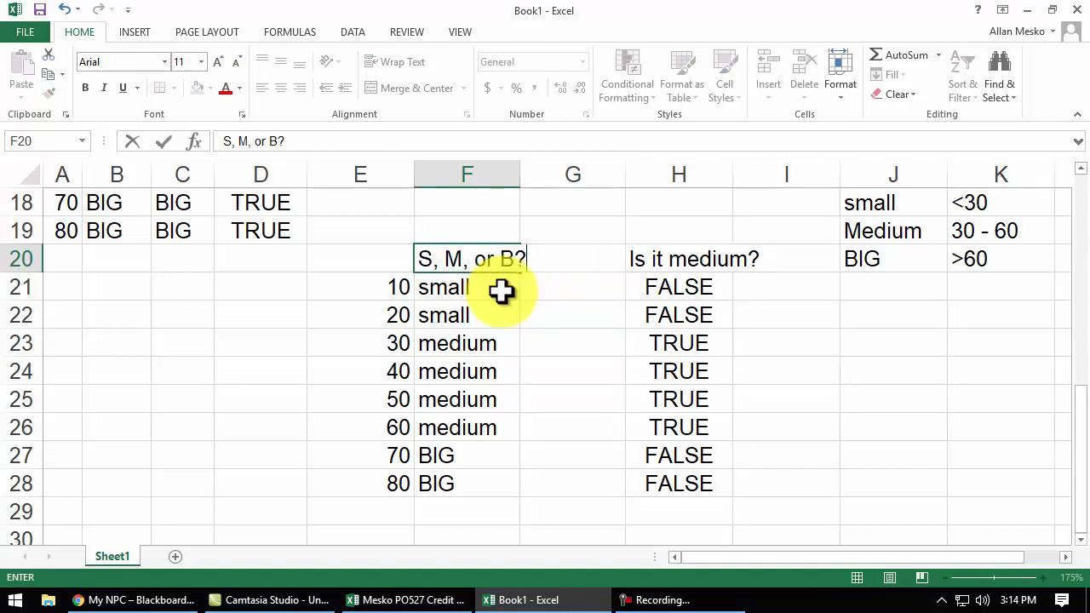
key("Return")
double_click(519, 174)
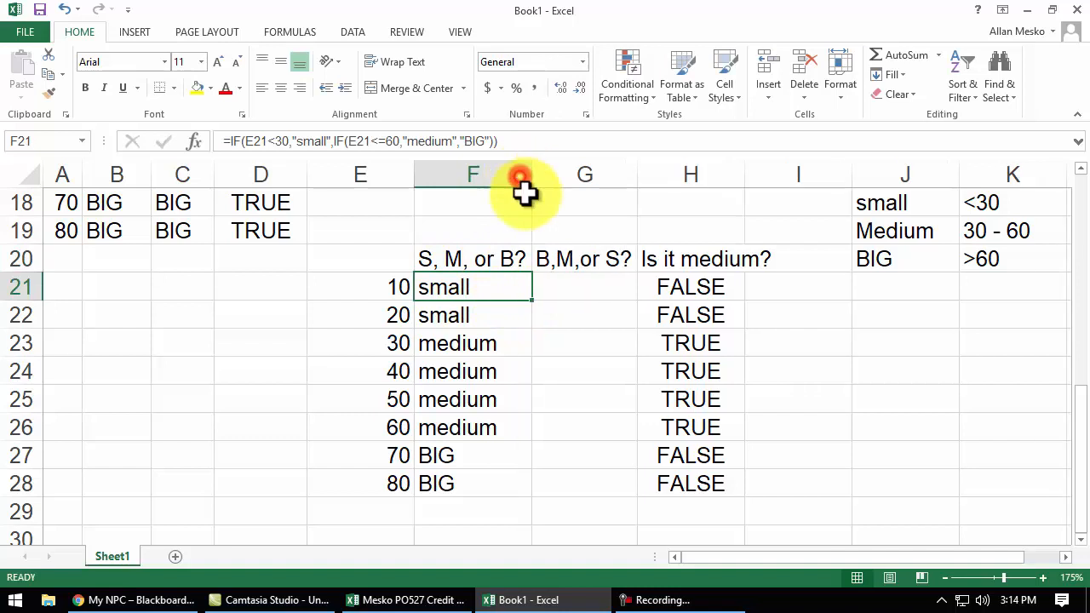
Start an IF formula in G21 that tests E21>60 and returns "BIG" as the value if true.
left_click(577, 262)
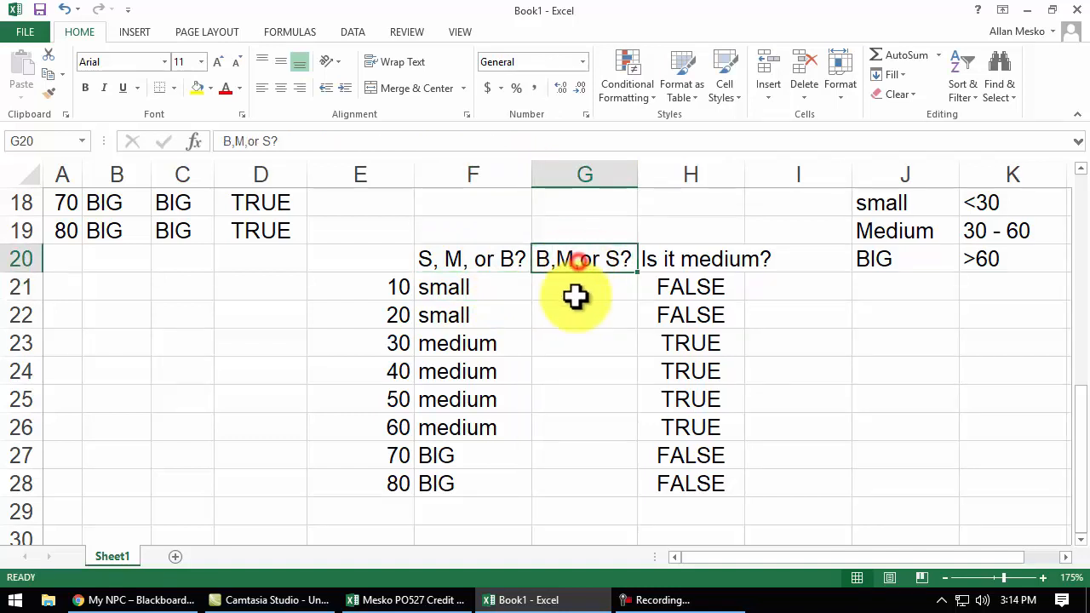
double_click(574, 288)
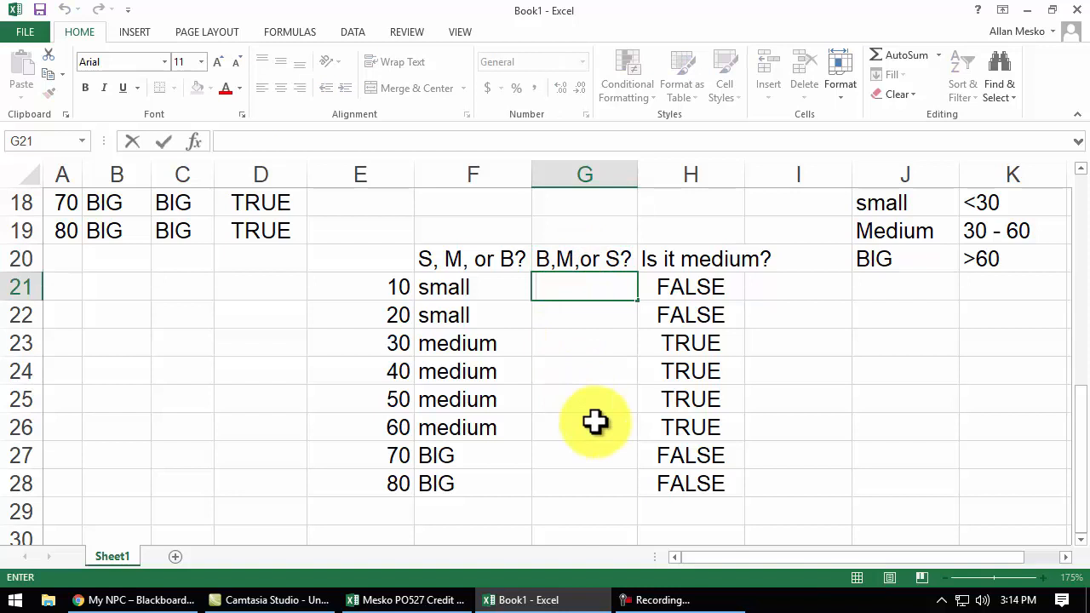
type("=if(")
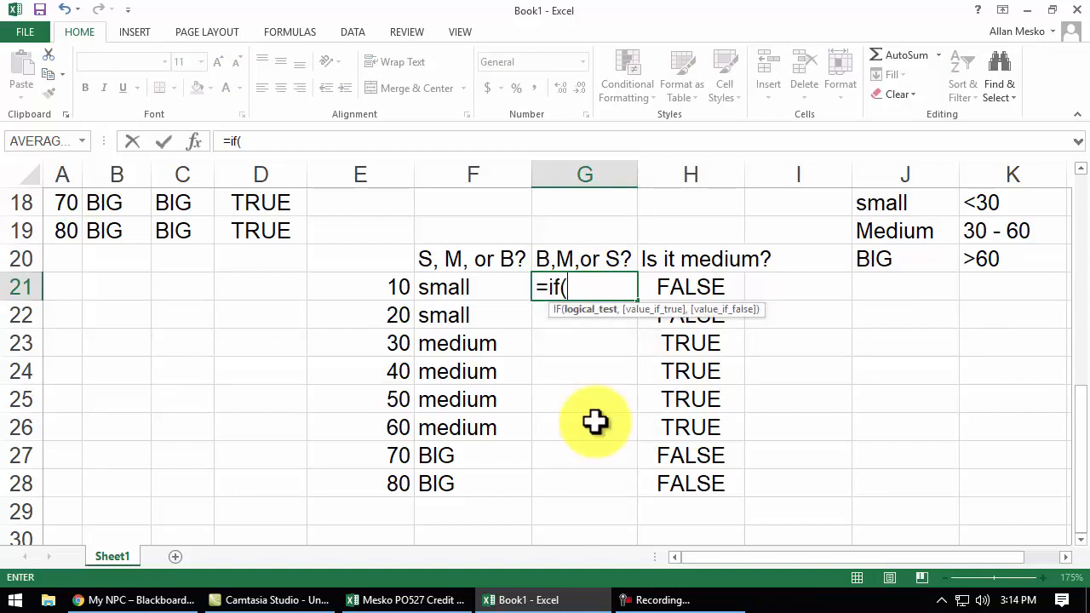
left_click(387, 292)
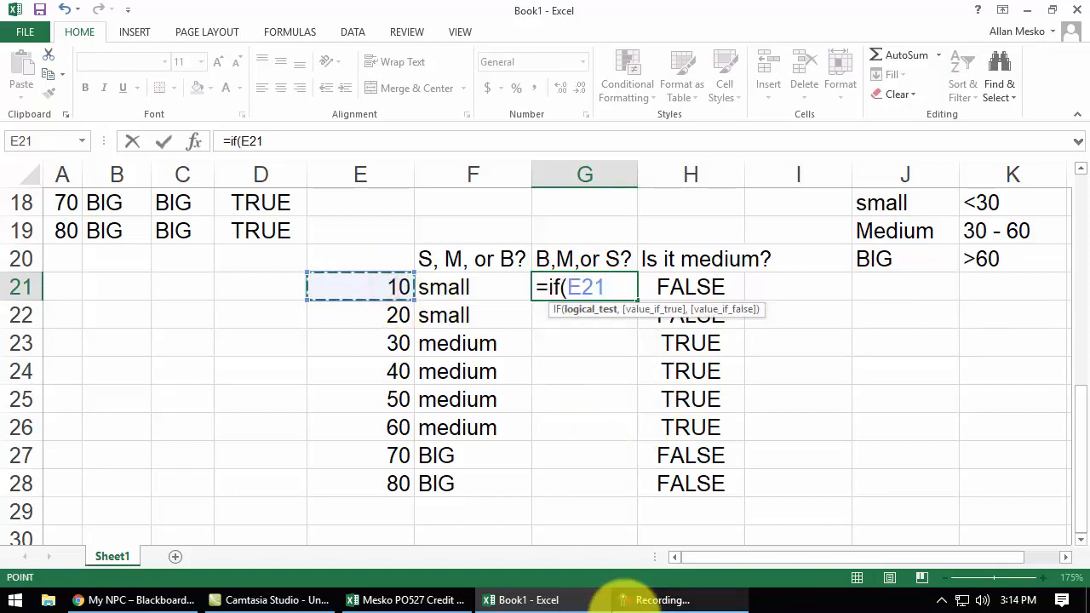
mouse_move(620, 601)
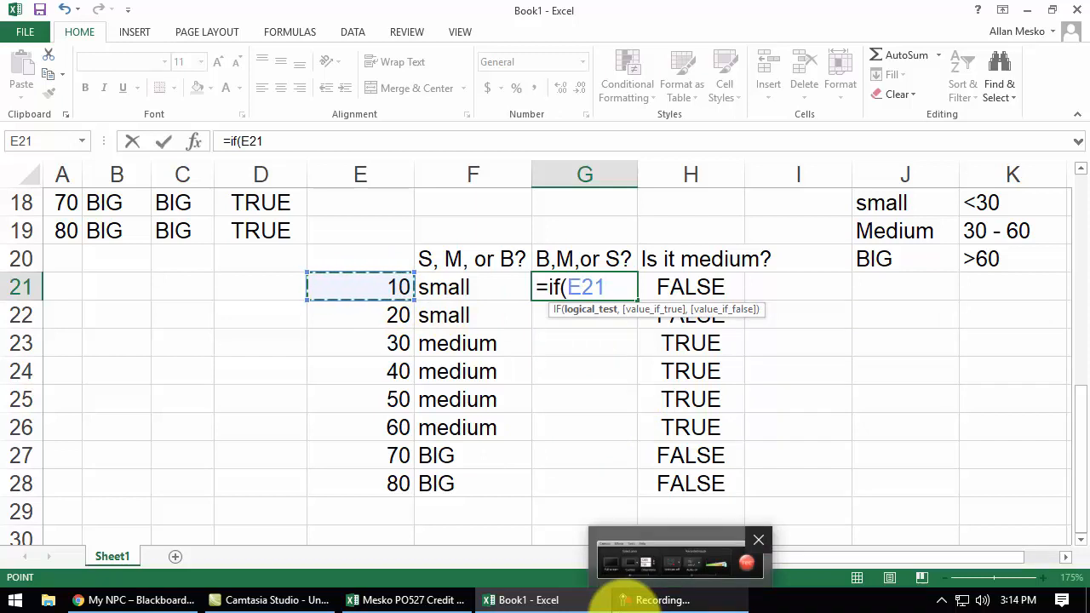
type(">")
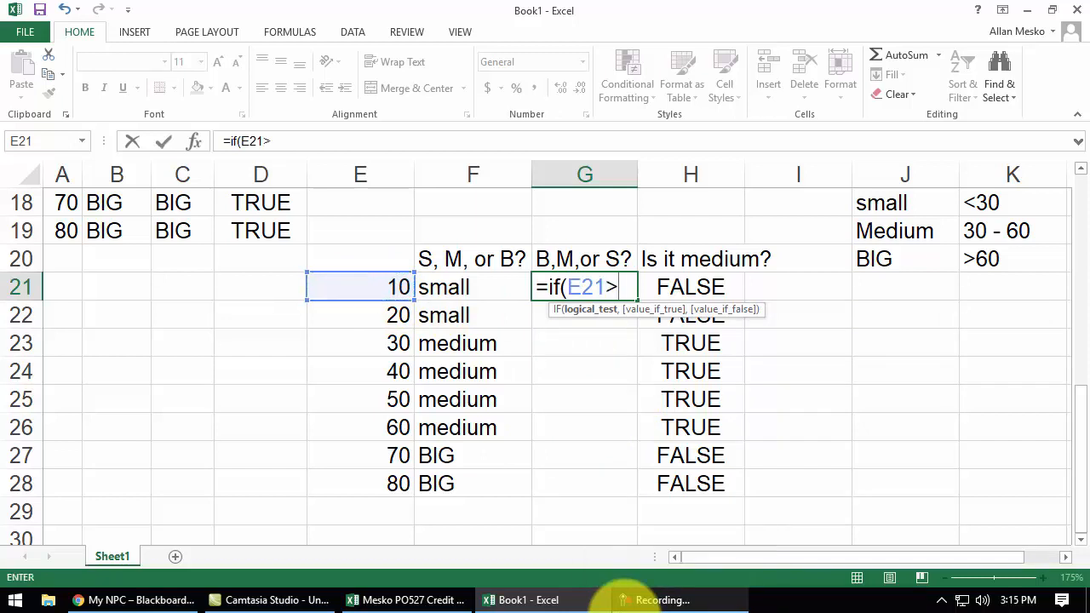
type("60,")
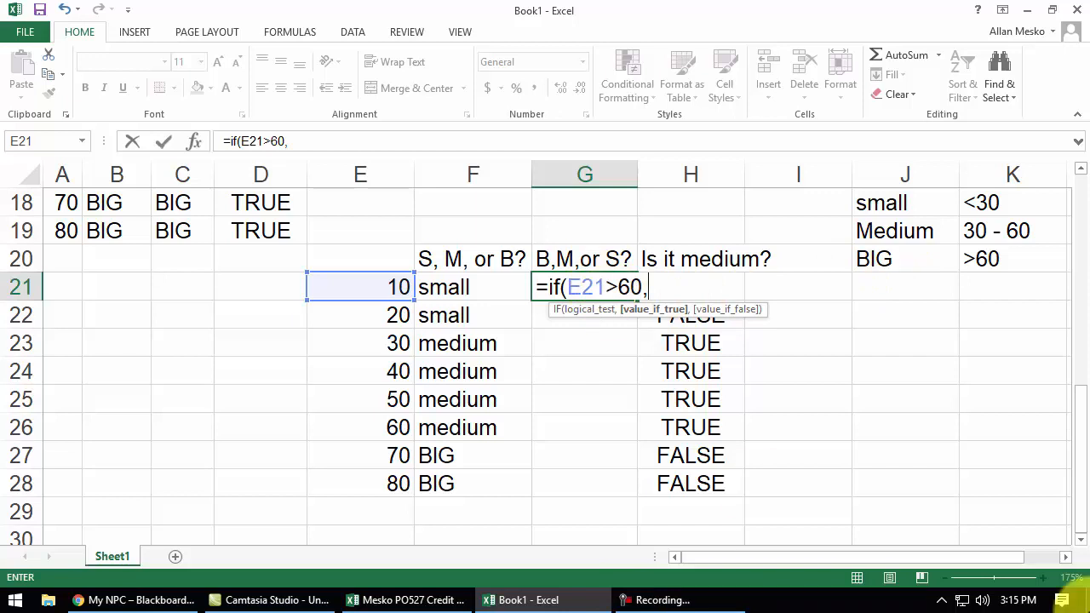
type("\"BIG\"")
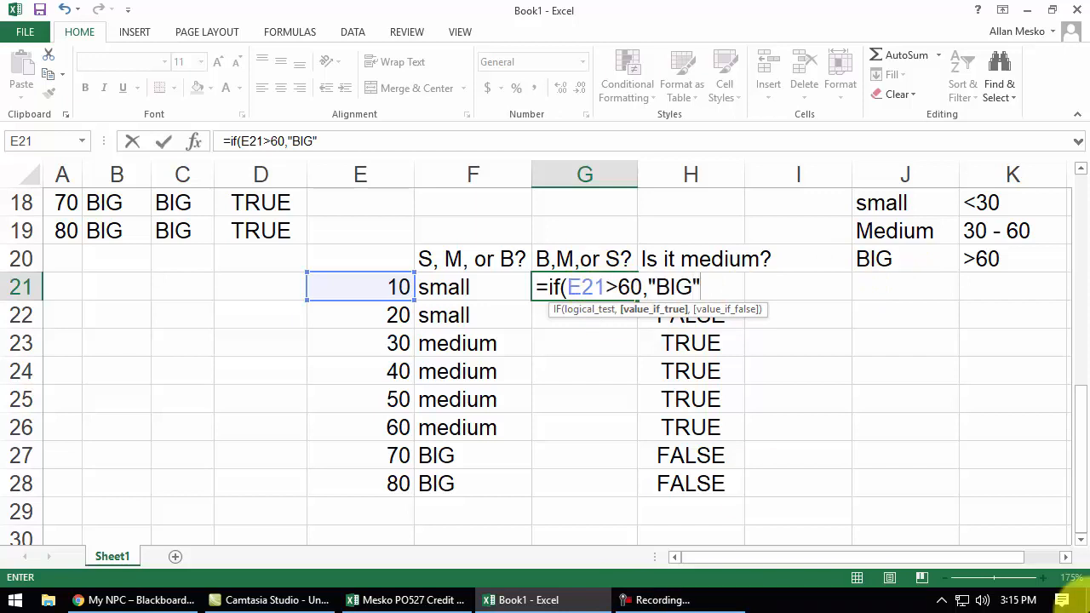
type(",")
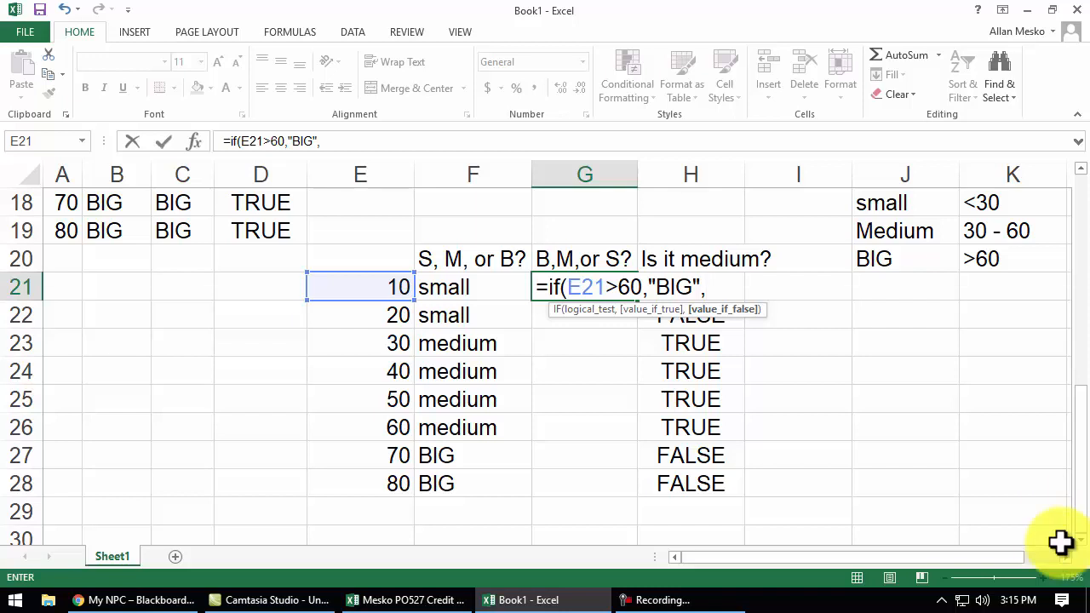
Complete the G21 formula with the nested IF(E21>=30,"Medium","small") as the value if false, accepting the closing-parenthesis correction.
type("if(")
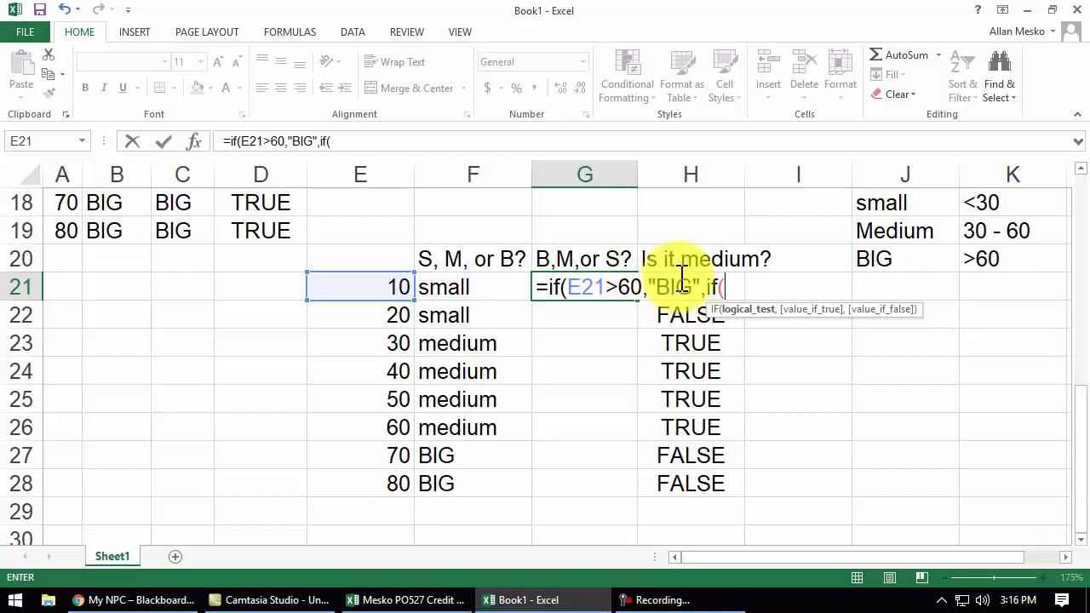
left_click(392, 285)
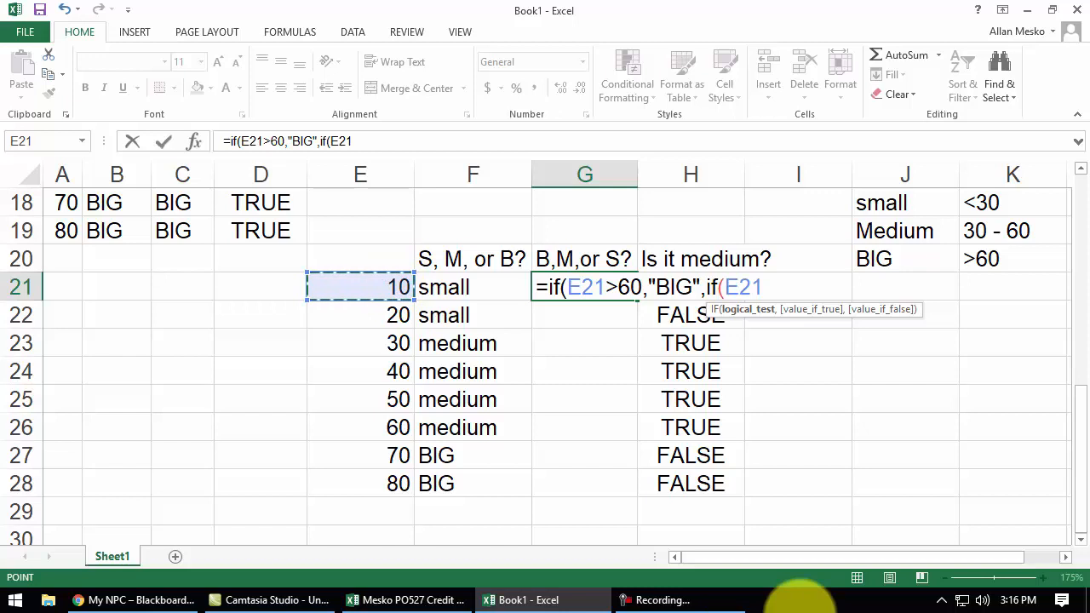
type(">=")
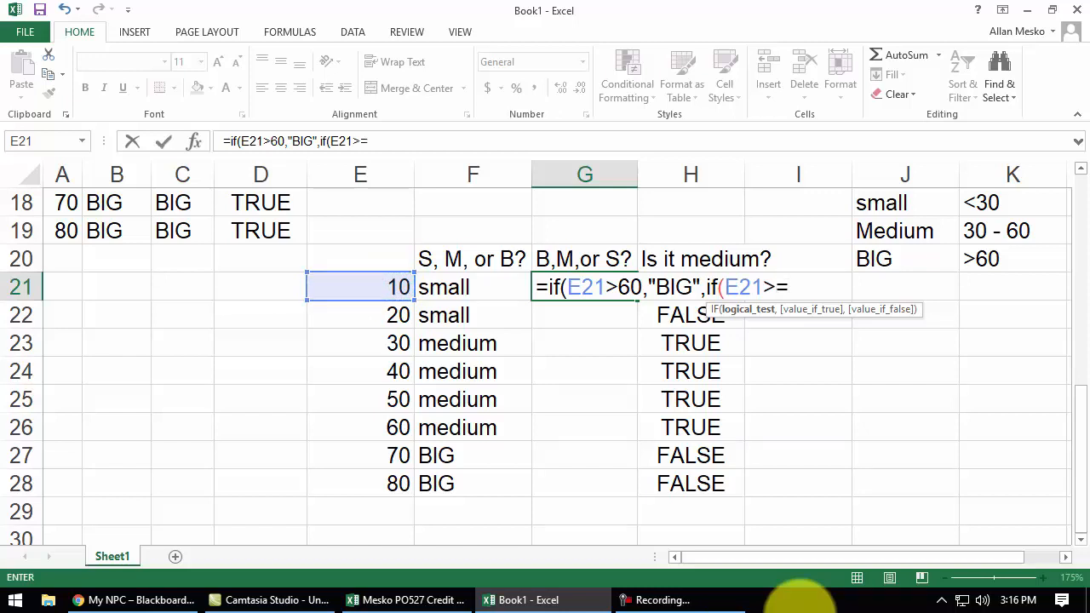
type("30")
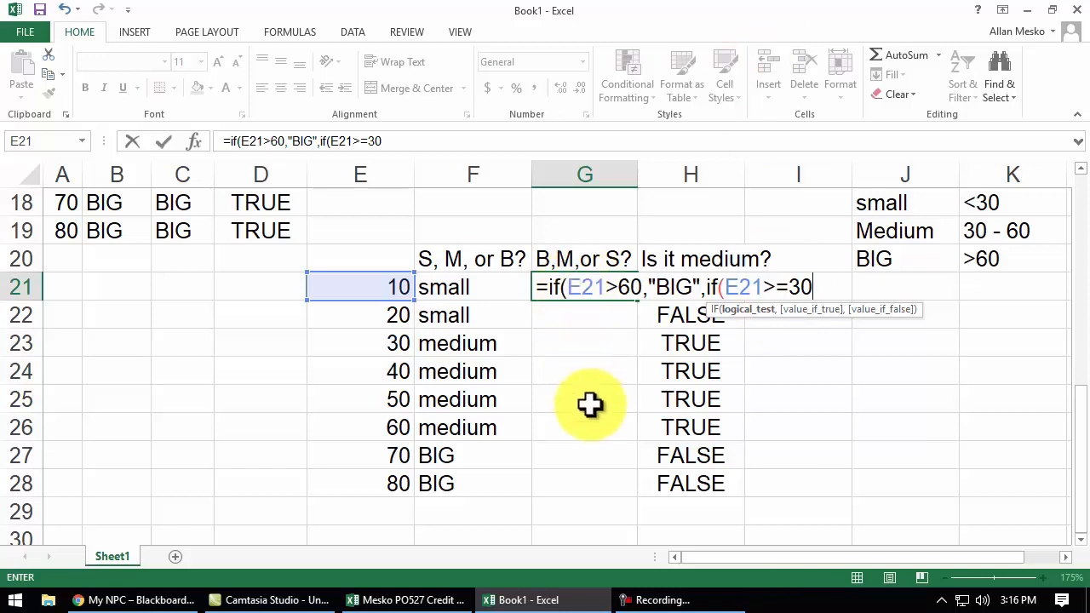
type(",\"")
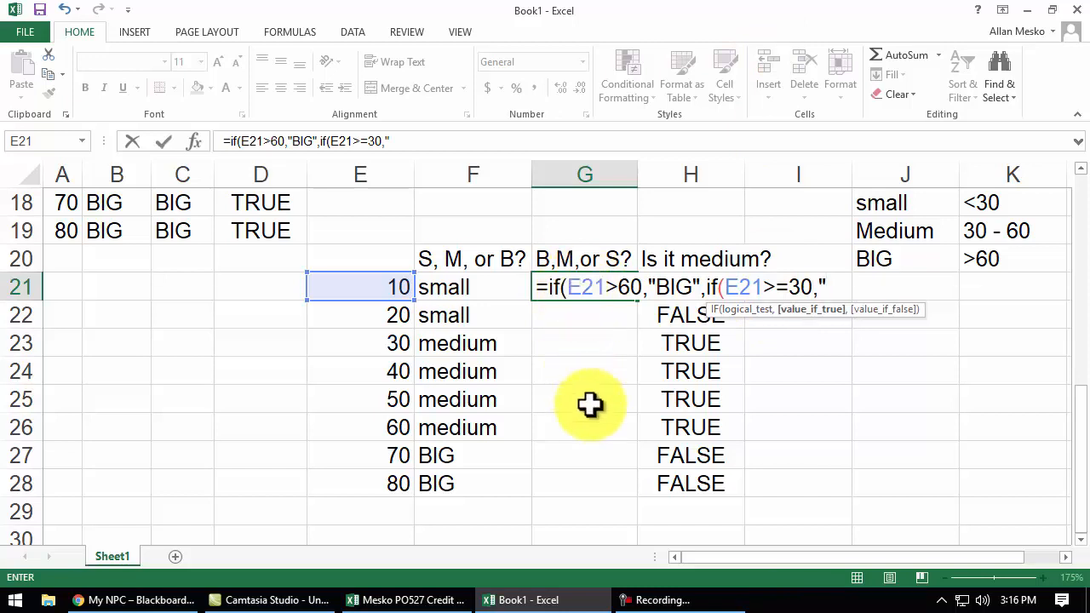
type("Medi")
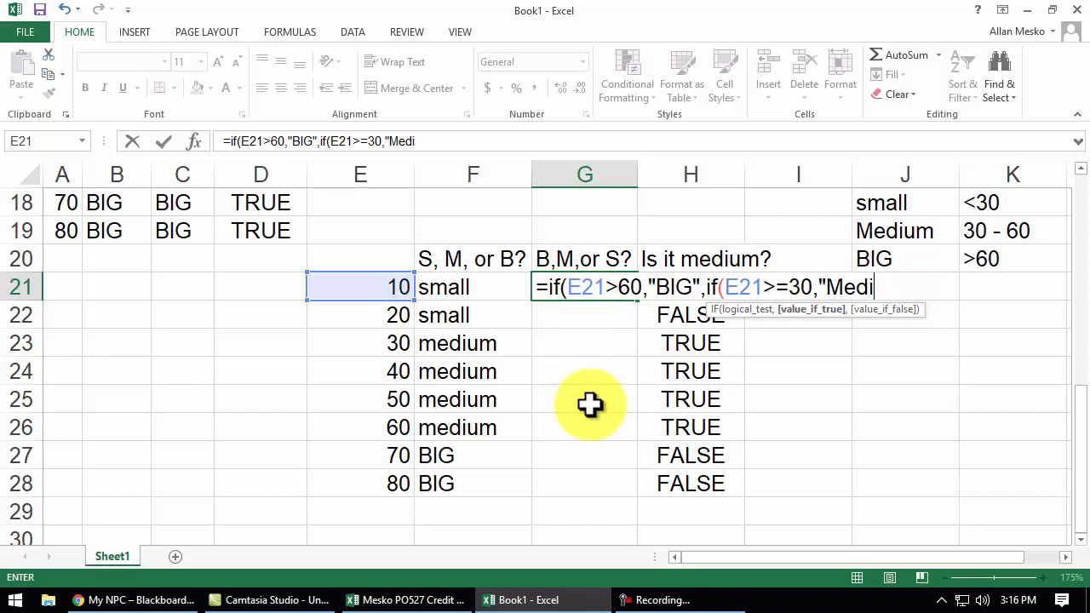
type("um\",")
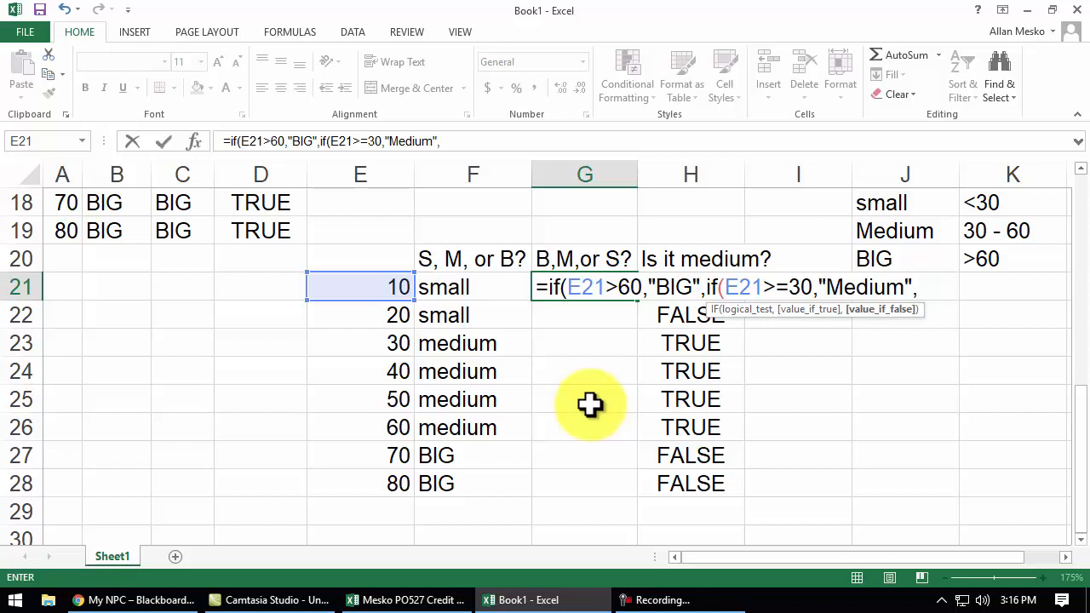
type("\"small\")")
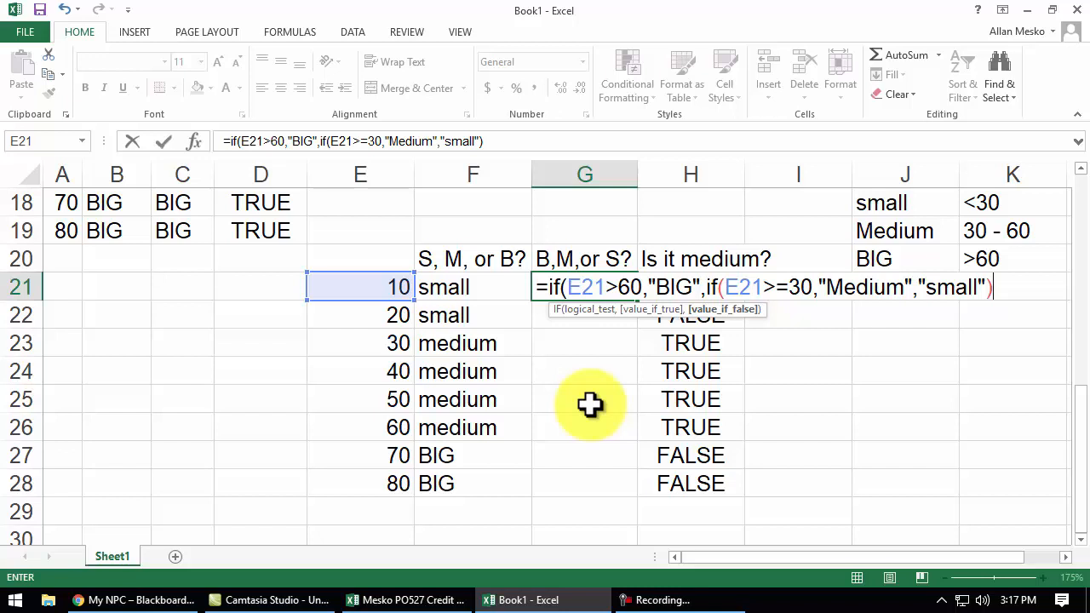
key("Return")
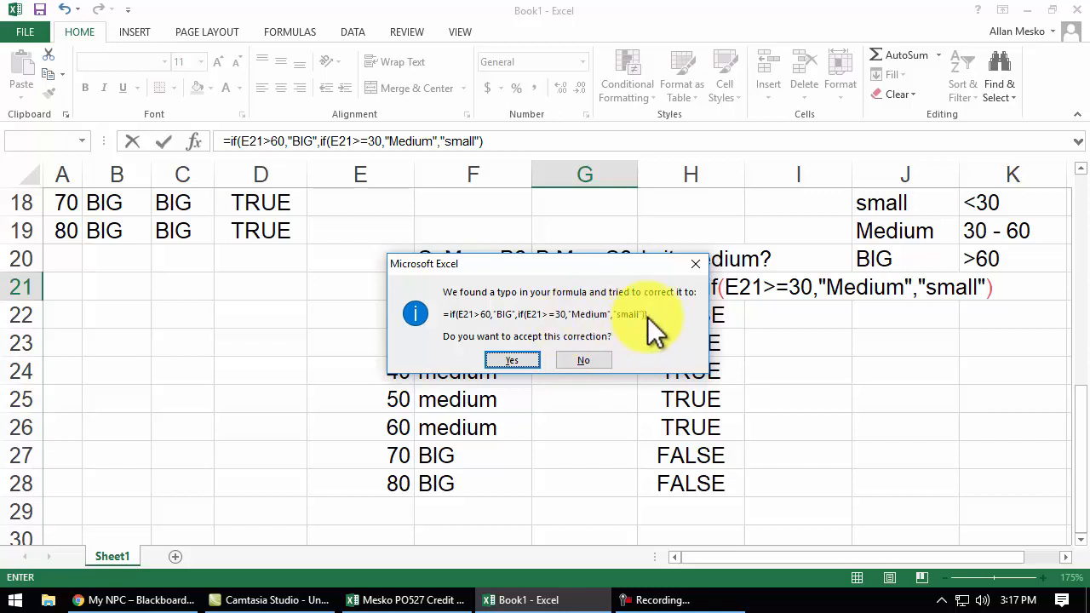
left_click(523, 358)
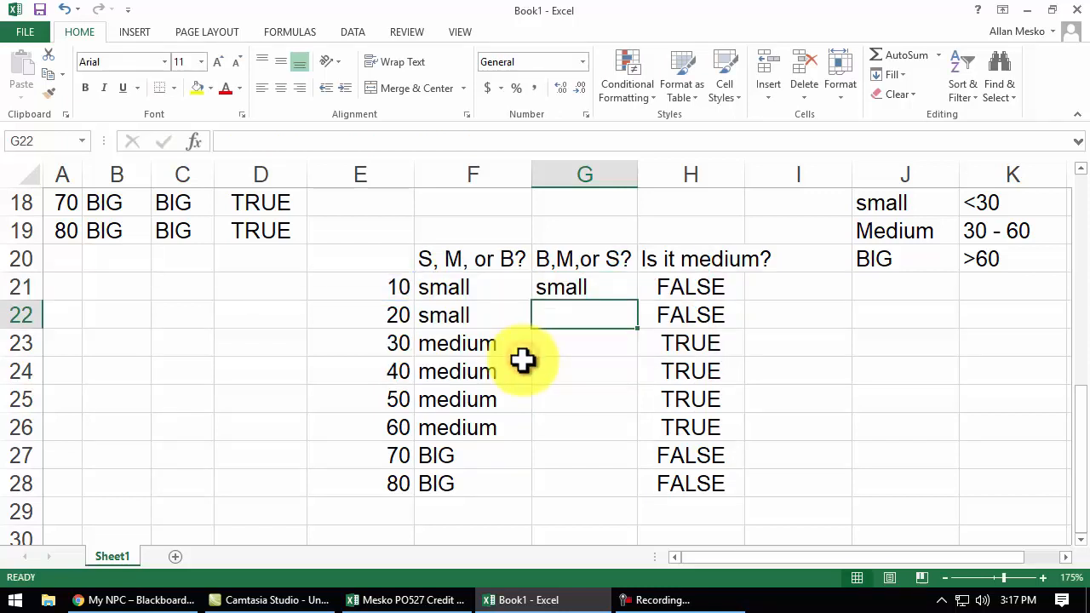
Copy the nested IF formula in G21 down through G28 and review the formula in G21 without changing it.
left_click(578, 287)
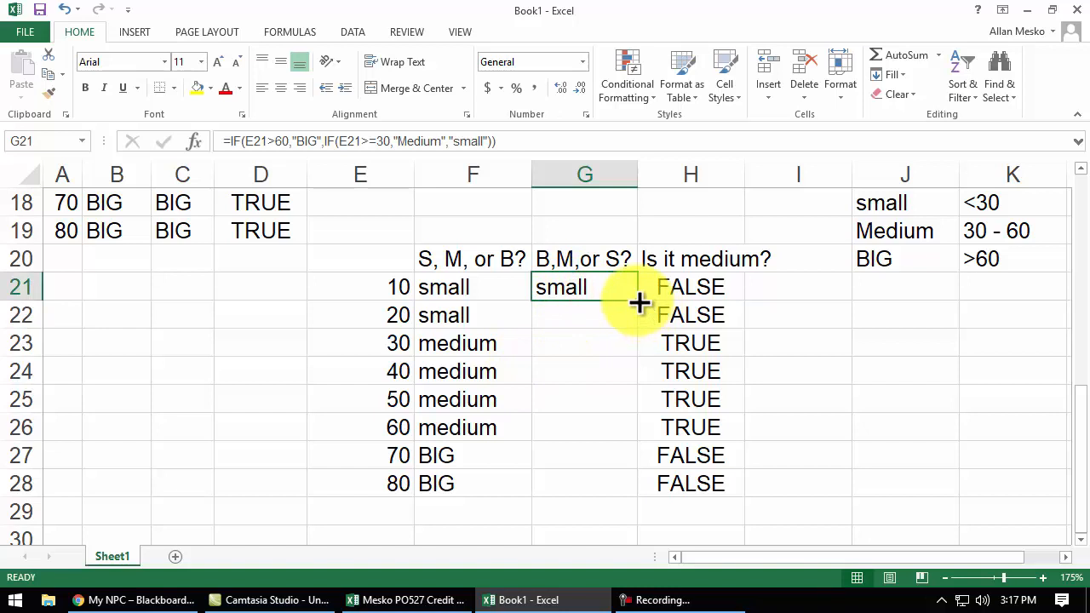
double_click(637, 300)
double_click(589, 290)
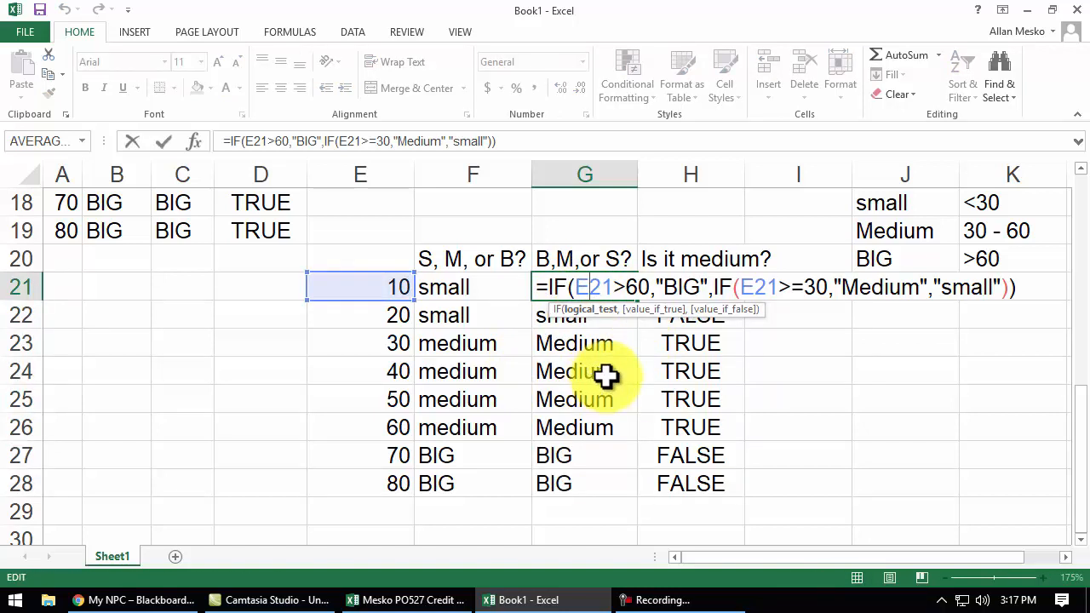
key("Escape")
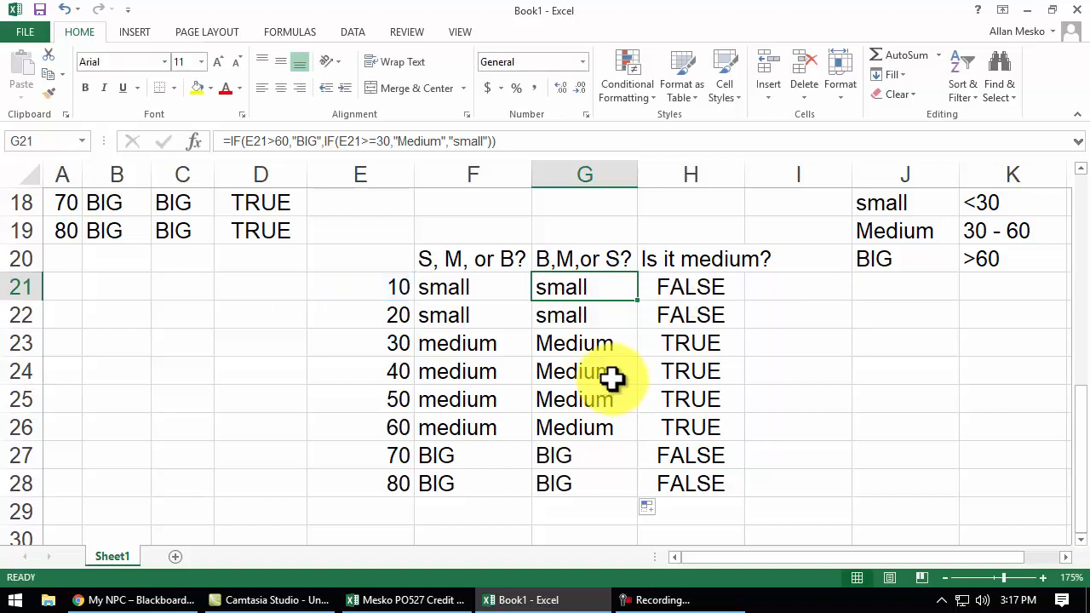